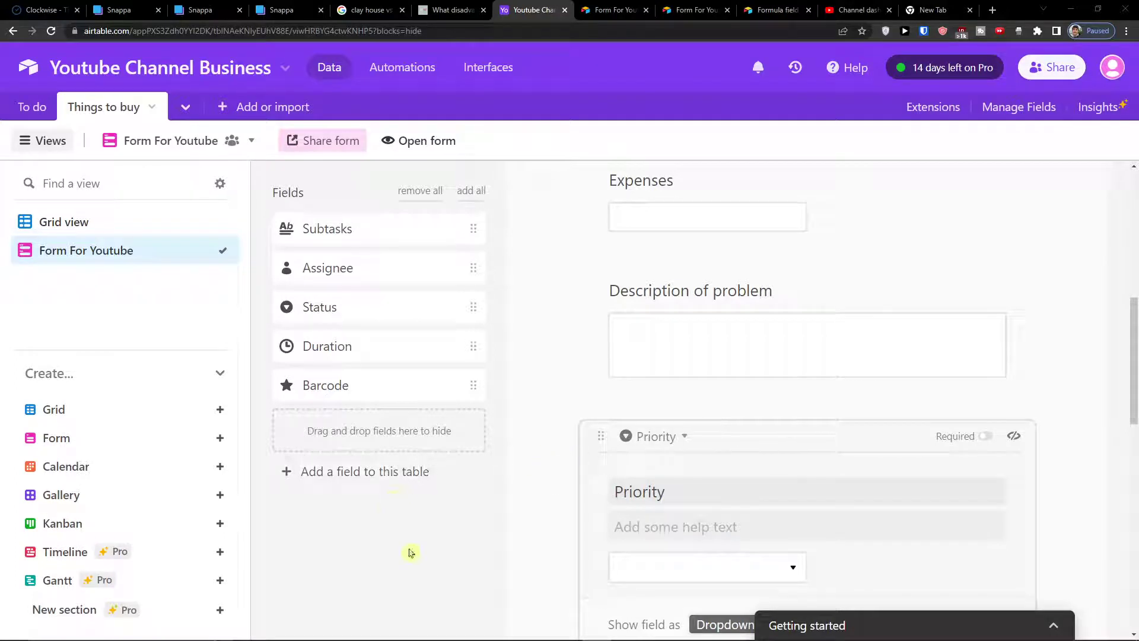
- Start a new Calendar view from the Create list in the Views sidebar
{"action": "left_click", "coordinate": [62, 142]}
{"action": "left_click", "coordinate": [37, 142]}
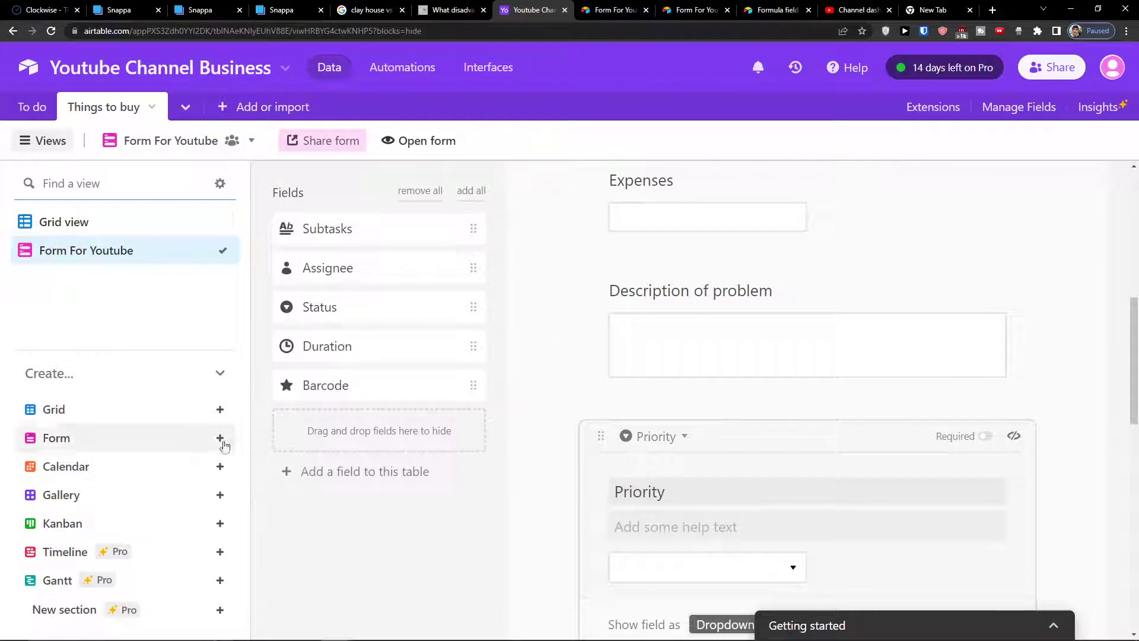
{"action": "left_click", "coordinate": [217, 373]}
{"action": "left_click", "coordinate": [219, 620]}
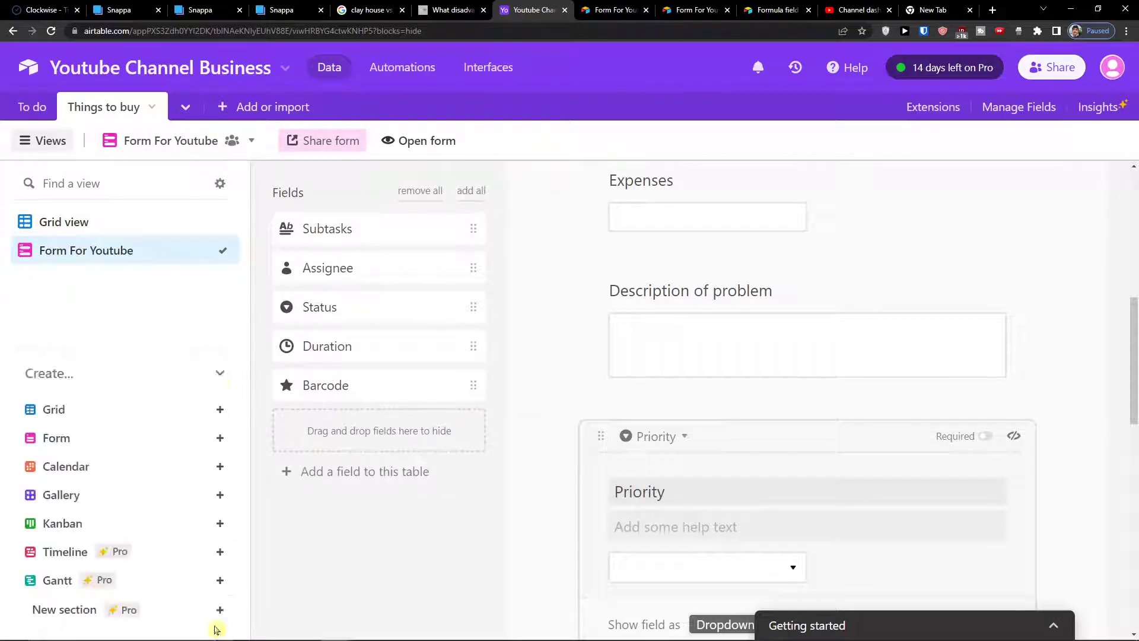
{"action": "left_click", "coordinate": [223, 467]}
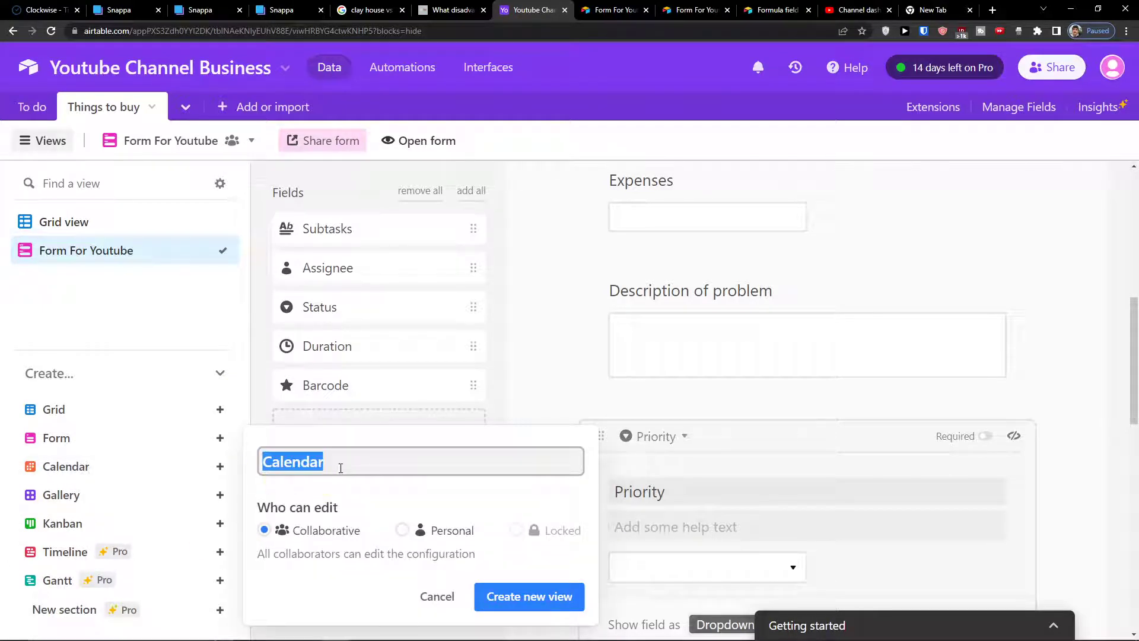
- Name the view 'Calendar of my work' and create it as Collaborative
{"action": "type", "text": "Calendar of my work"}
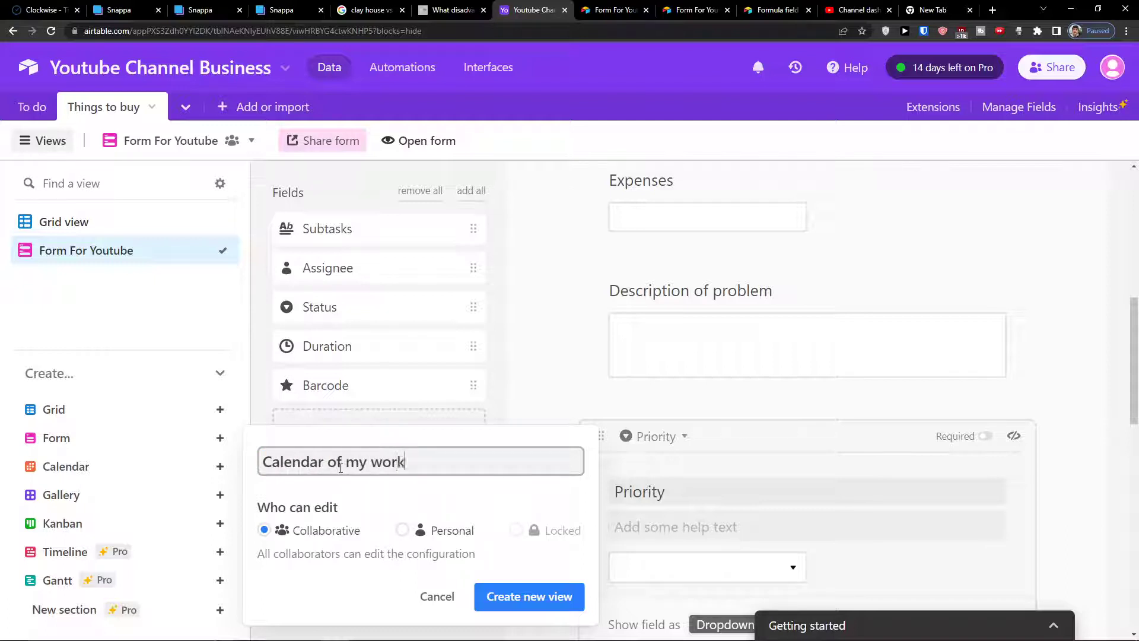
{"action": "left_click", "coordinate": [496, 599]}
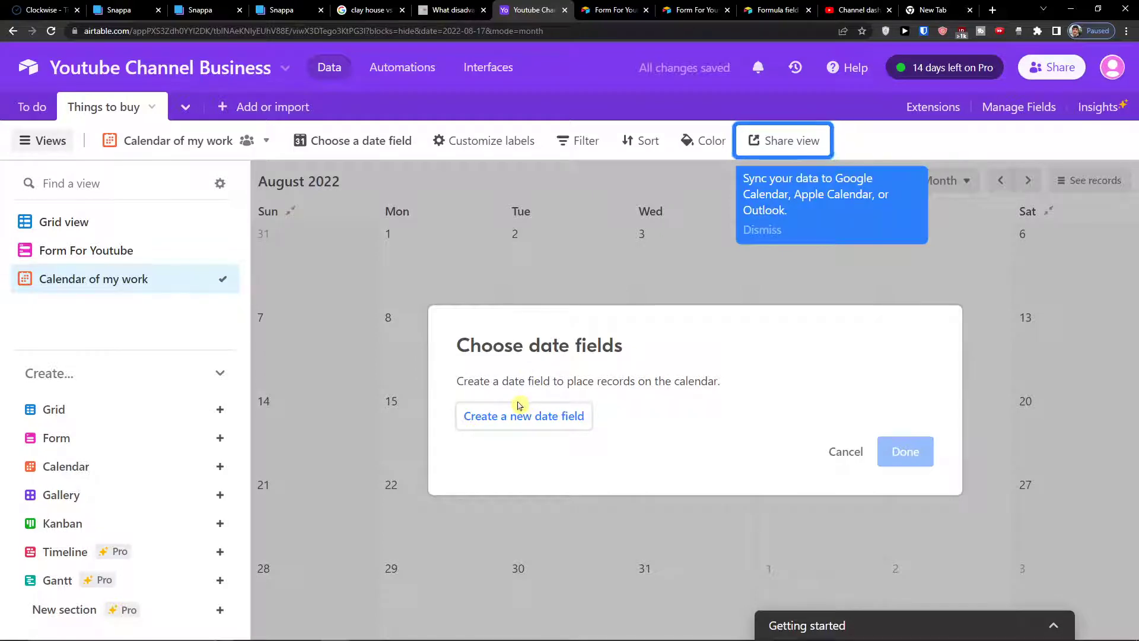
- Create a 'Date of publishing' date field with Local format and no time
{"action": "left_click", "coordinate": [507, 414]}
{"action": "double_click", "coordinate": [506, 308]}
{"action": "type", "text": "Date of publishing"}
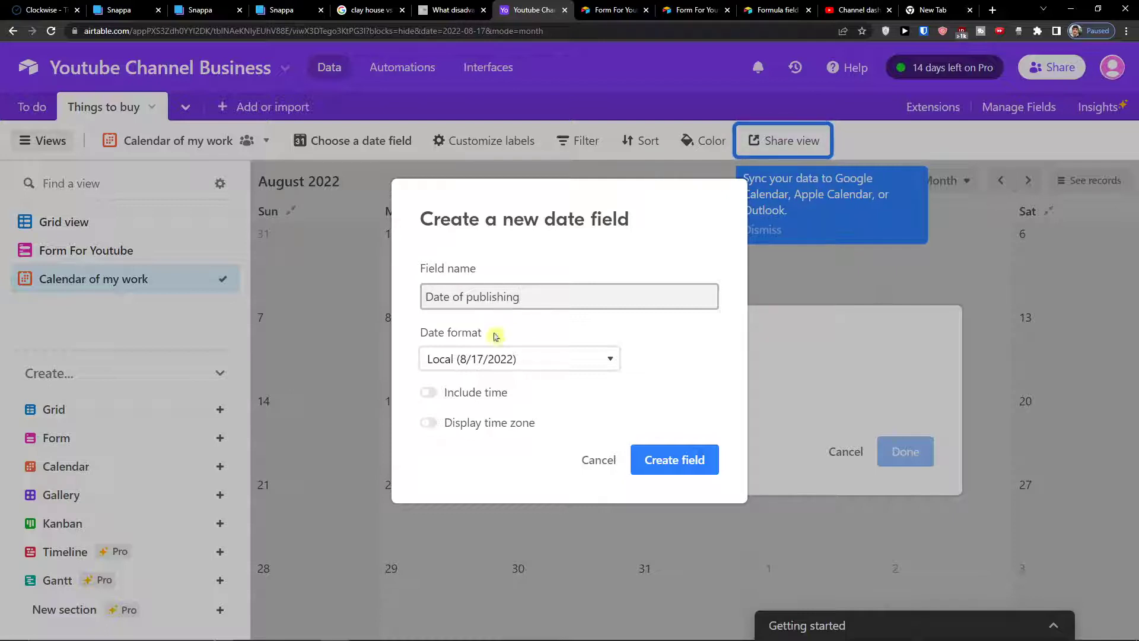
{"action": "left_click", "coordinate": [486, 359]}
{"action": "left_click", "coordinate": [468, 378]}
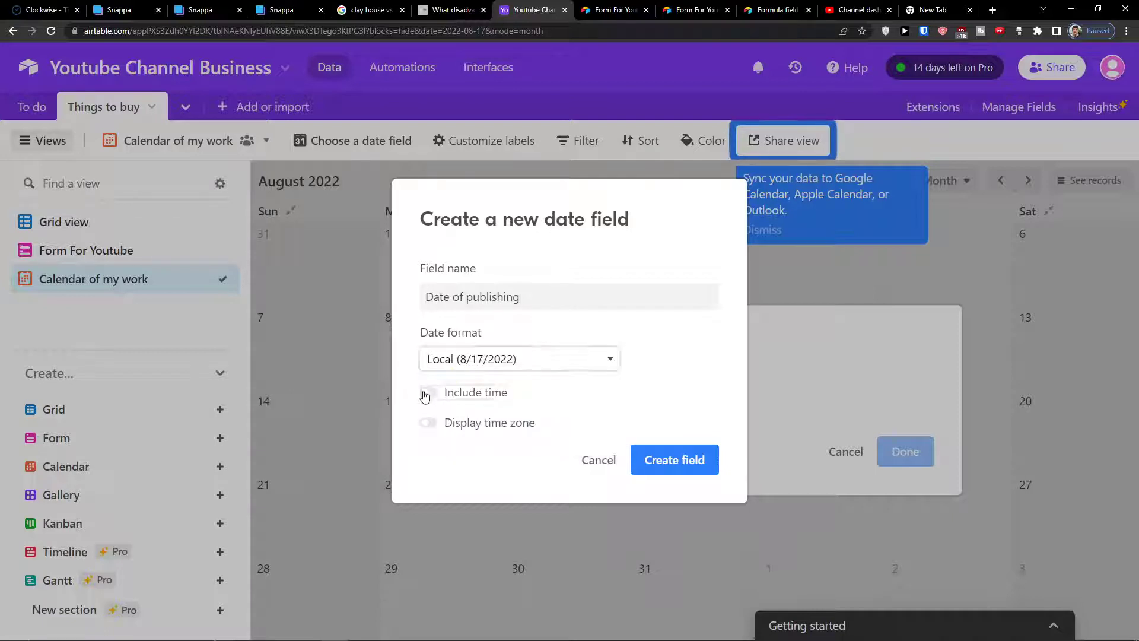
{"action": "left_click", "coordinate": [429, 391]}
{"action": "left_click", "coordinate": [429, 349]}
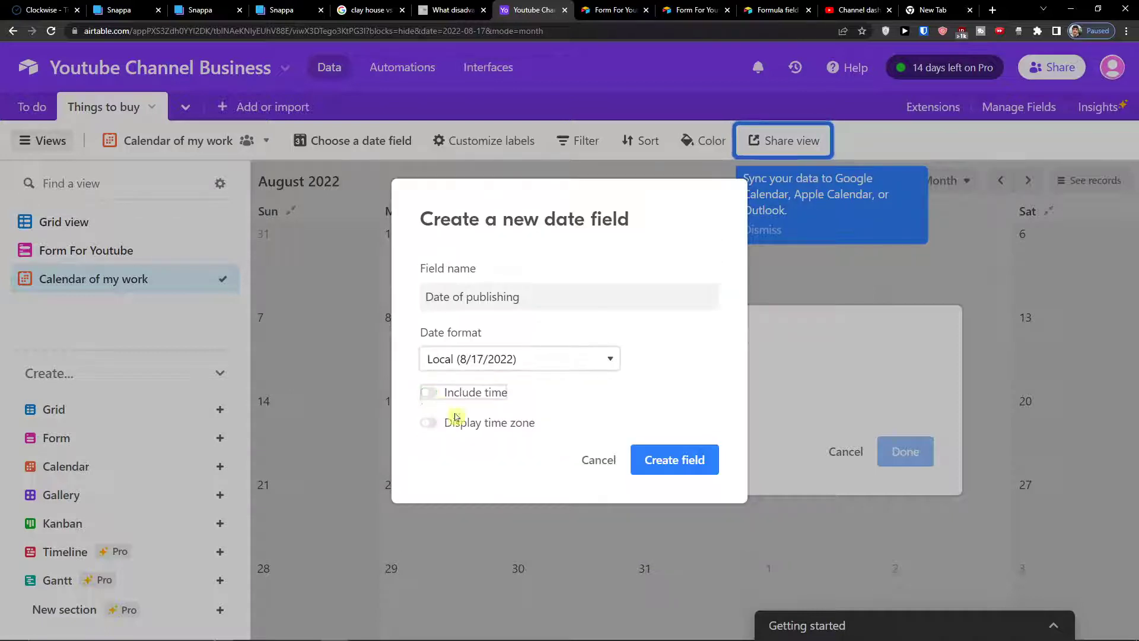
{"action": "left_click", "coordinate": [637, 461]}
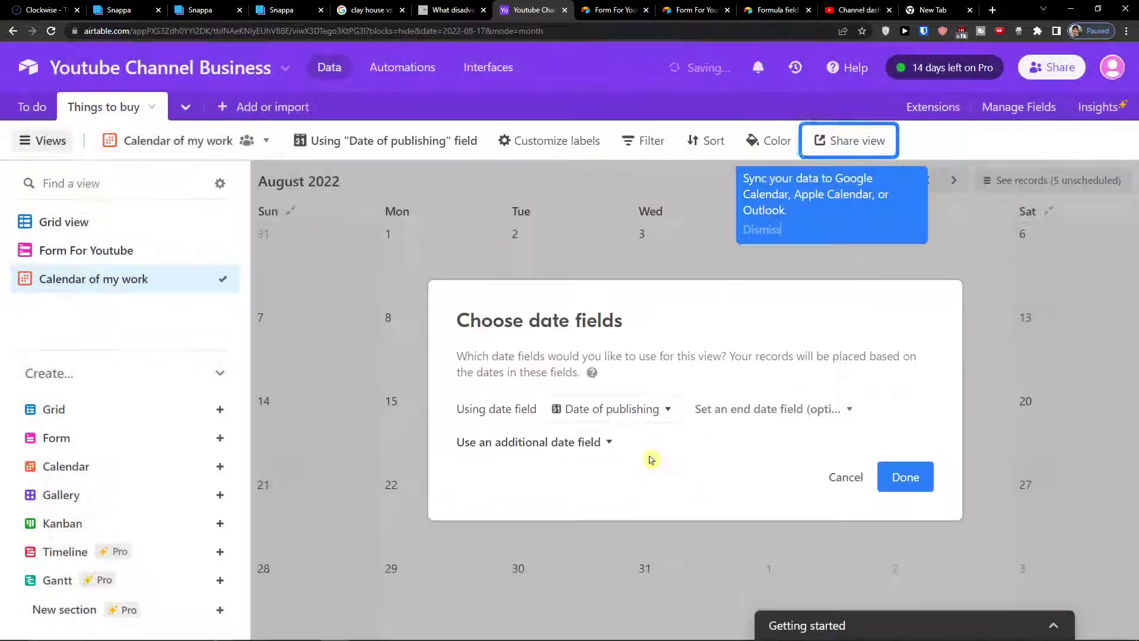
- Pick Date of publishing as the calendar date, then cancel the new calendar view
{"action": "left_click", "coordinate": [759, 410]}
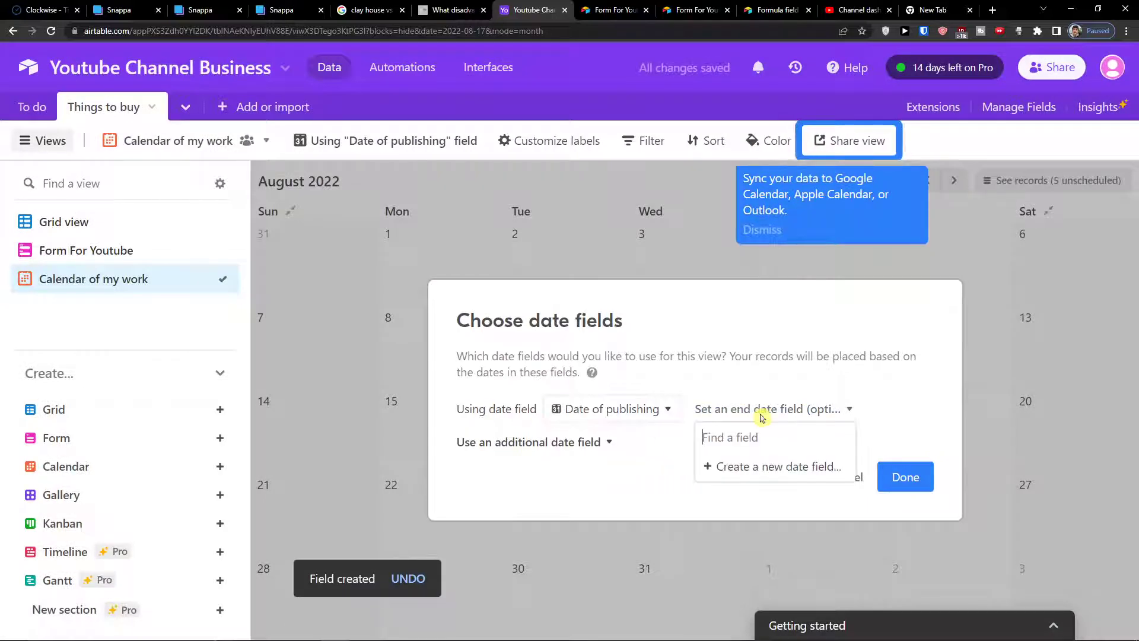
{"action": "left_click", "coordinate": [762, 418]}
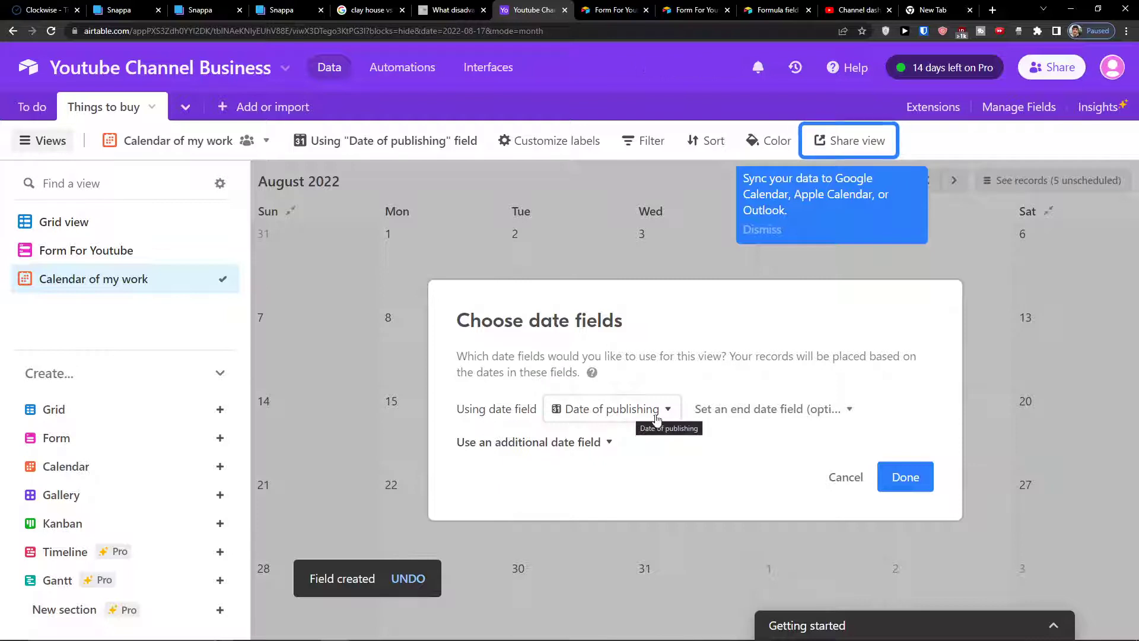
{"action": "left_click", "coordinate": [657, 420]}
{"action": "left_click", "coordinate": [596, 469]}
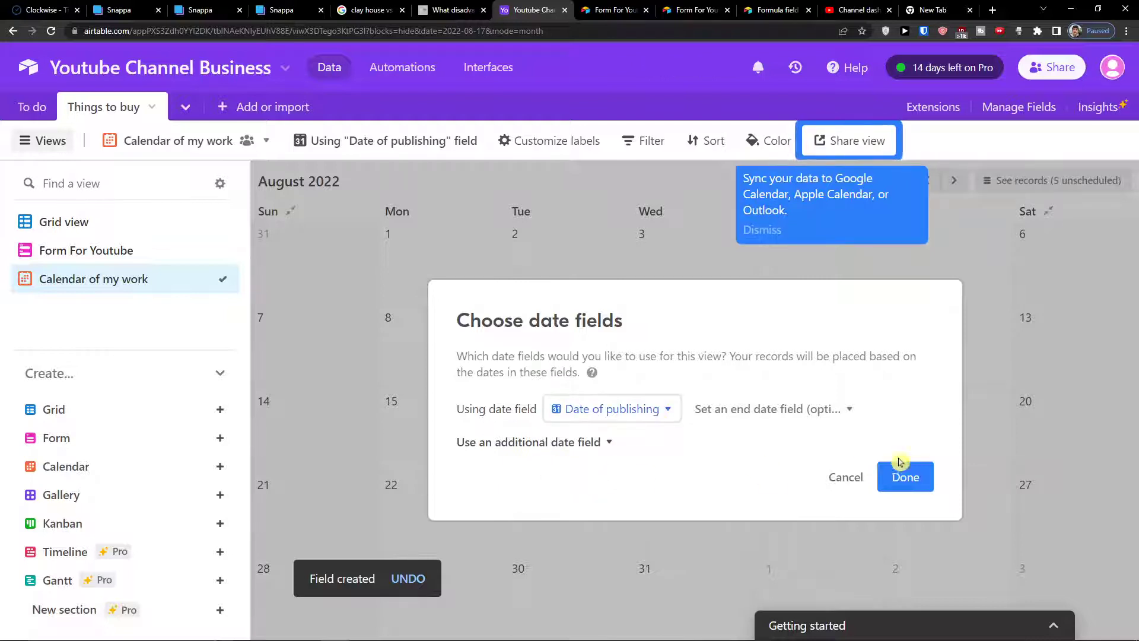
{"action": "left_click", "coordinate": [846, 478]}
- In Things to buy, rename the Date of publishing field to 'Date of Start'
{"action": "left_click", "coordinate": [24, 116]}
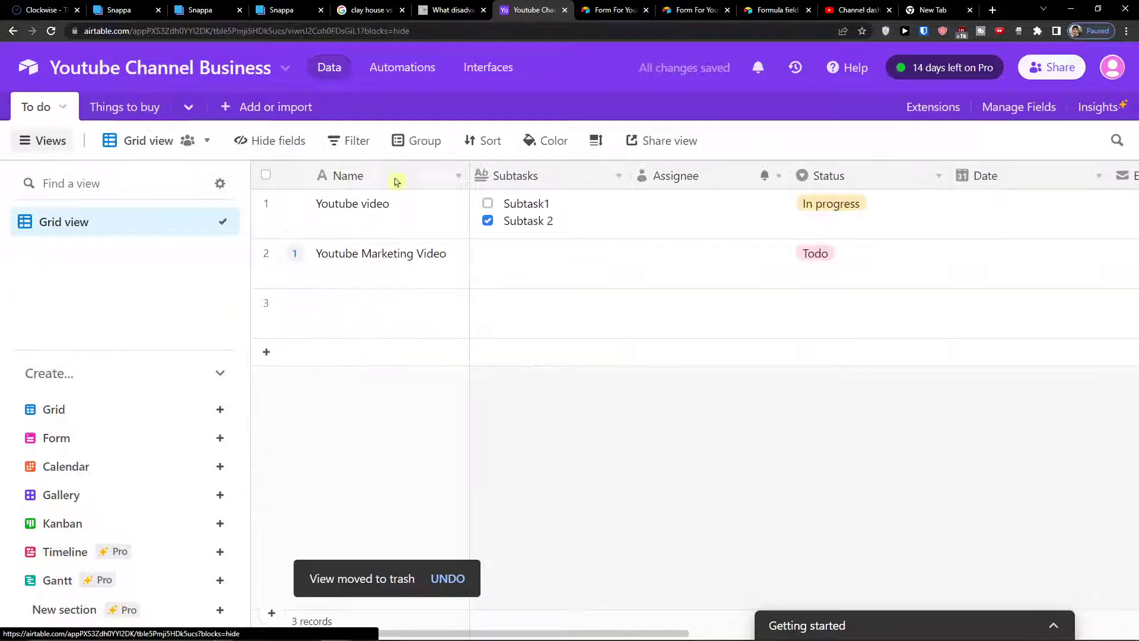
{"action": "left_click", "coordinate": [116, 107]}
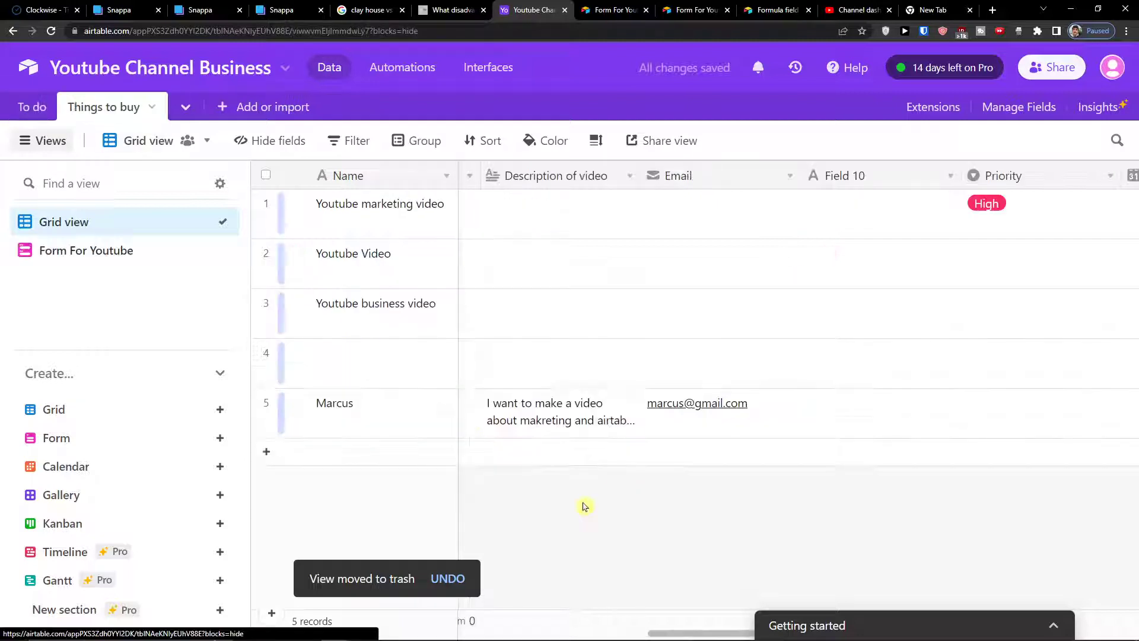
{"action": "left_click_drag", "start_coordinate": [656, 636], "coordinate": [953, 632]}
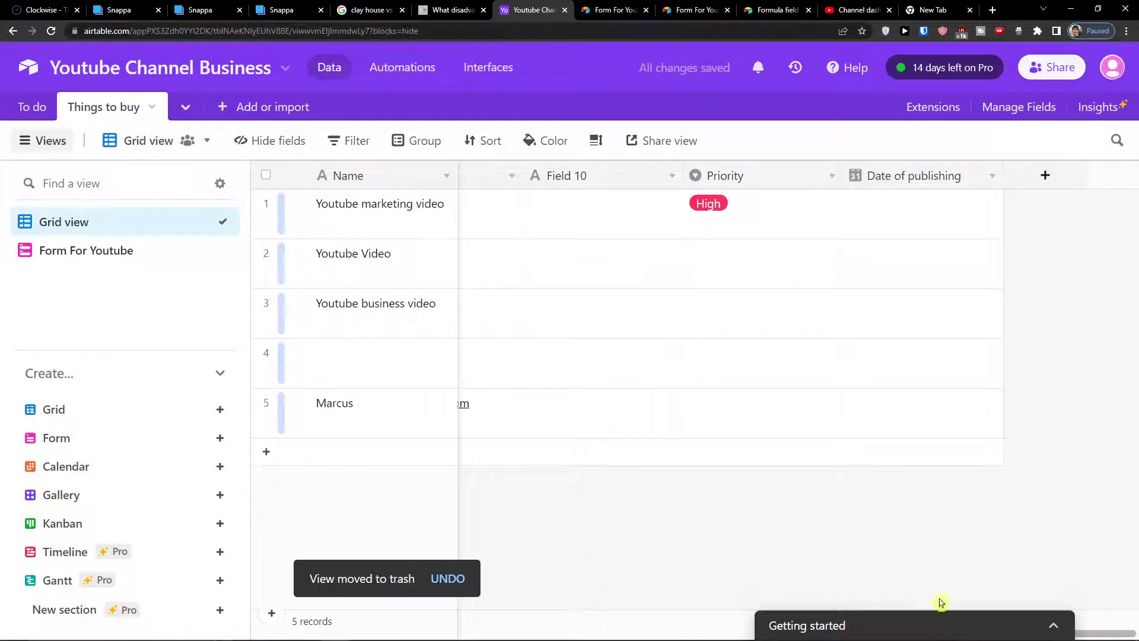
{"action": "left_click", "coordinate": [993, 176]}
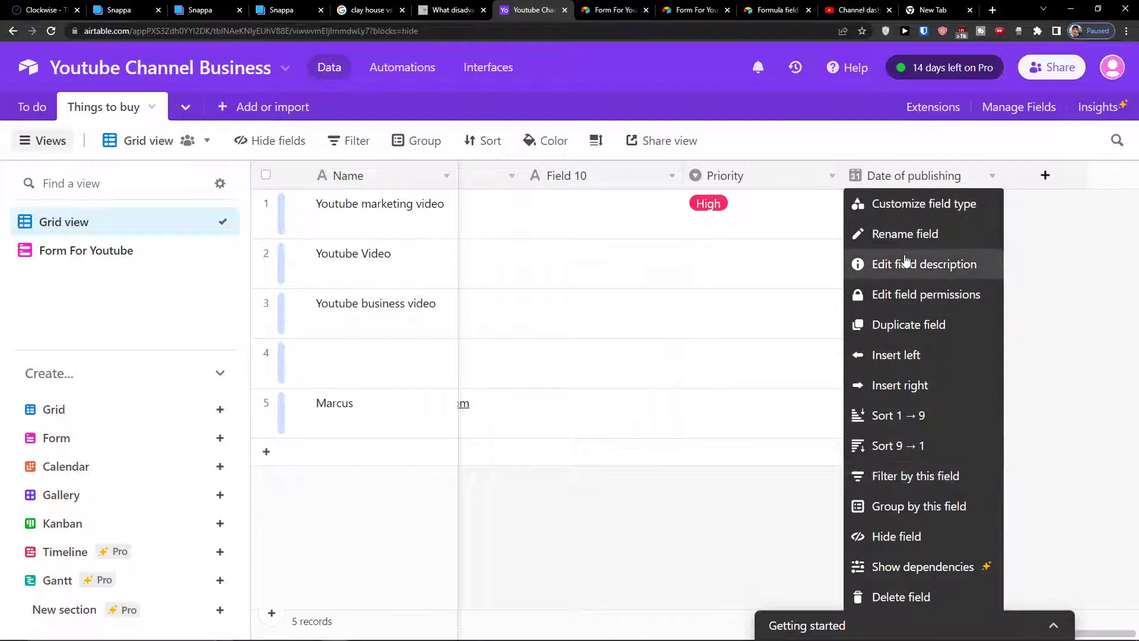
{"action": "left_click", "coordinate": [908, 220]}
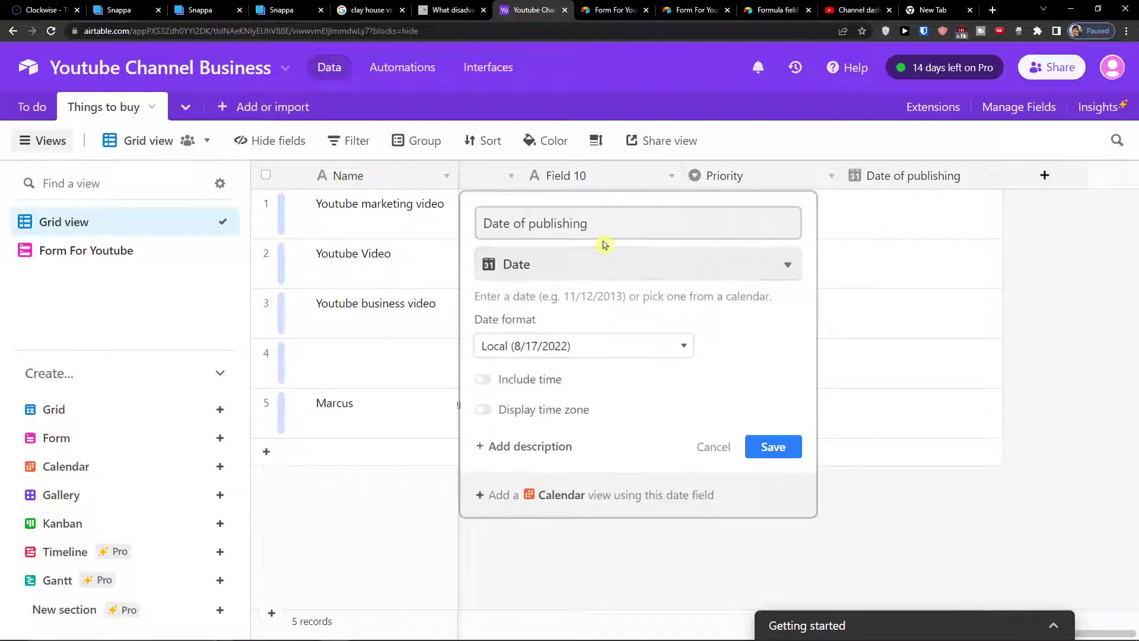
{"action": "left_click", "coordinate": [587, 223]}
{"action": "left_click_drag", "start_coordinate": [587, 224], "coordinate": [527, 217]}
{"action": "key", "text": "BackSpace"}
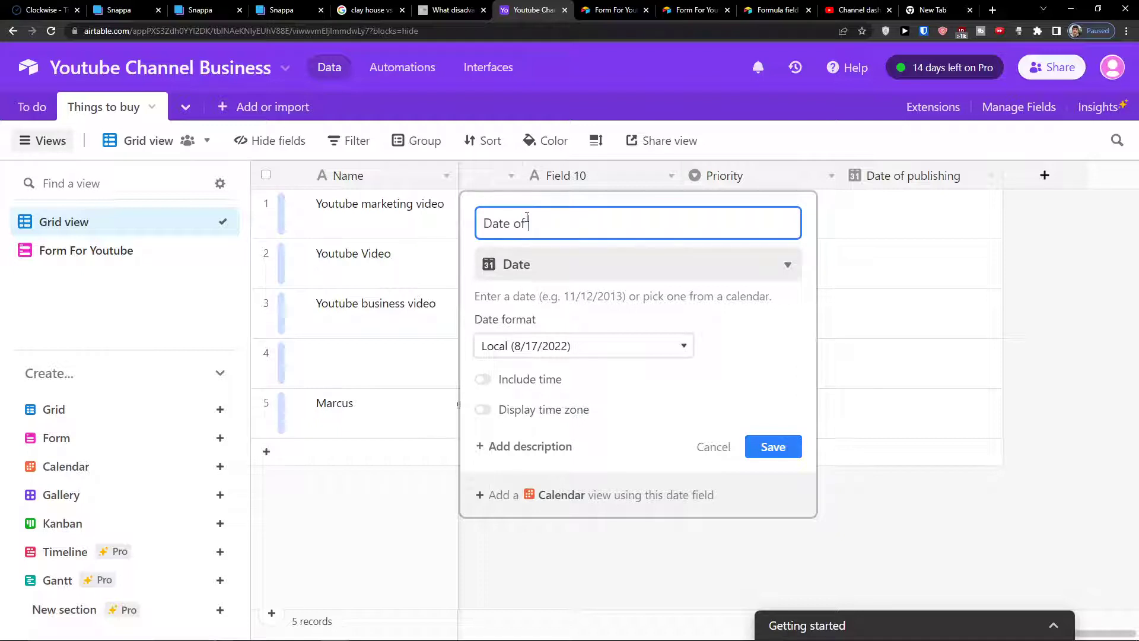
{"action": "left_click", "coordinate": [772, 447]}
- Add a new field named 'Date of finishing'
{"action": "left_click", "coordinate": [1045, 177]}
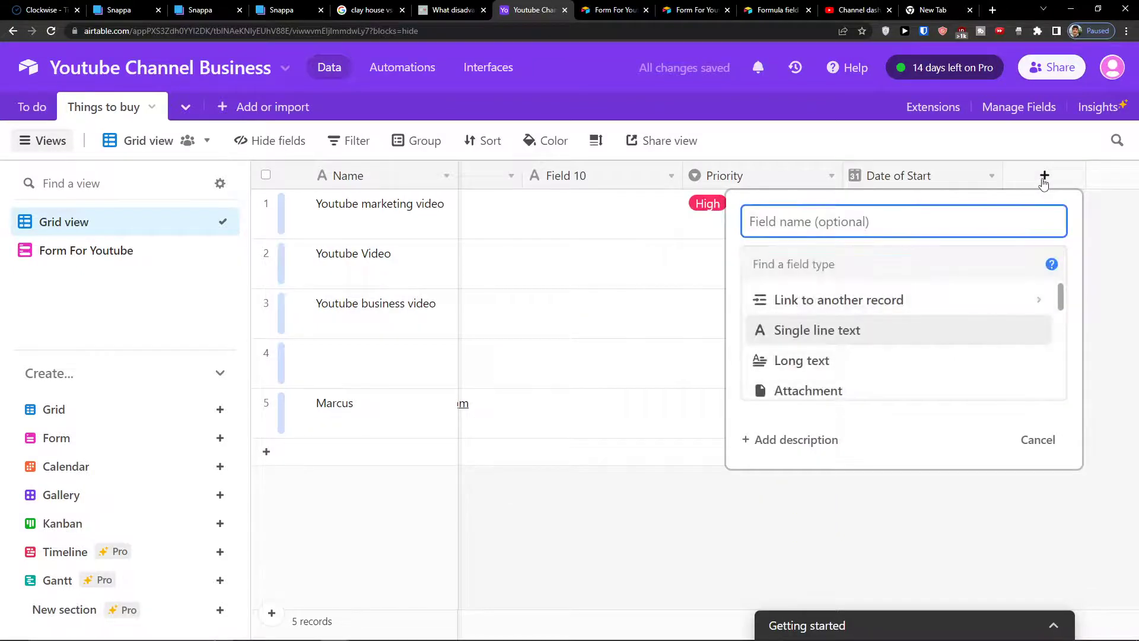
{"action": "type", "text": "Date of"}
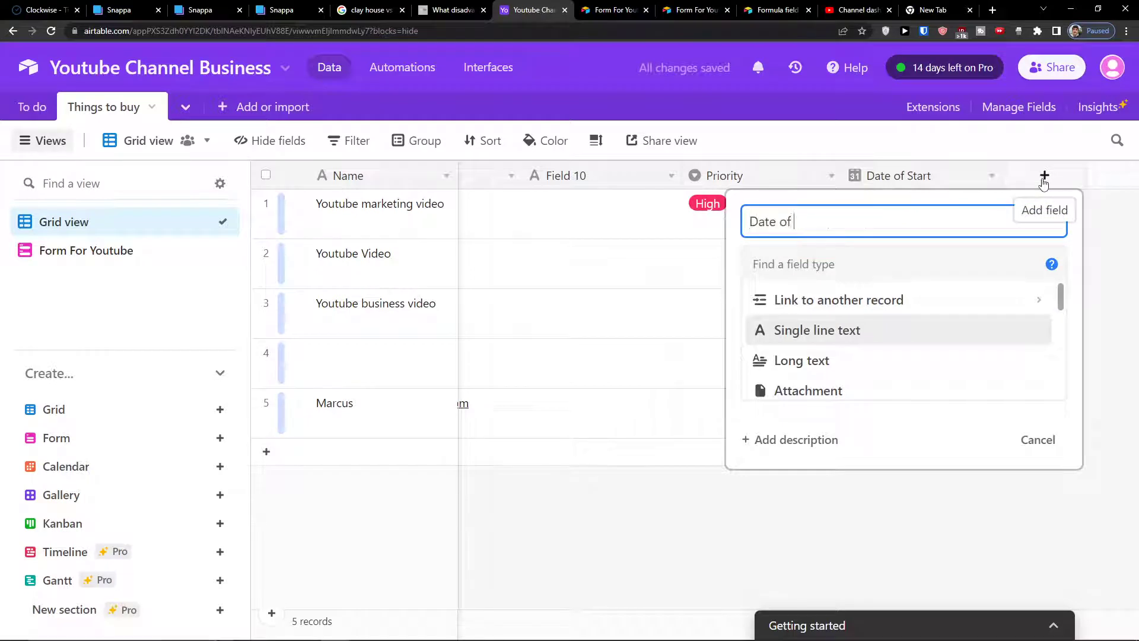
{"action": "type", "text": " finishing"}
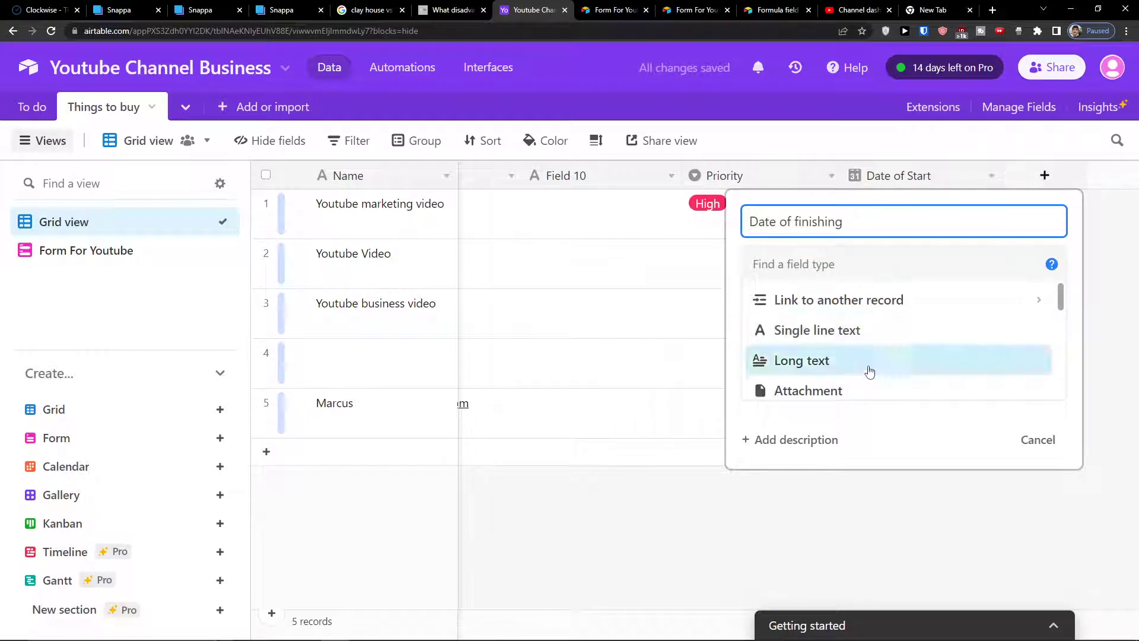
{"action": "key", "text": "Return"}
{"action": "left_click", "coordinate": [1021, 211]}
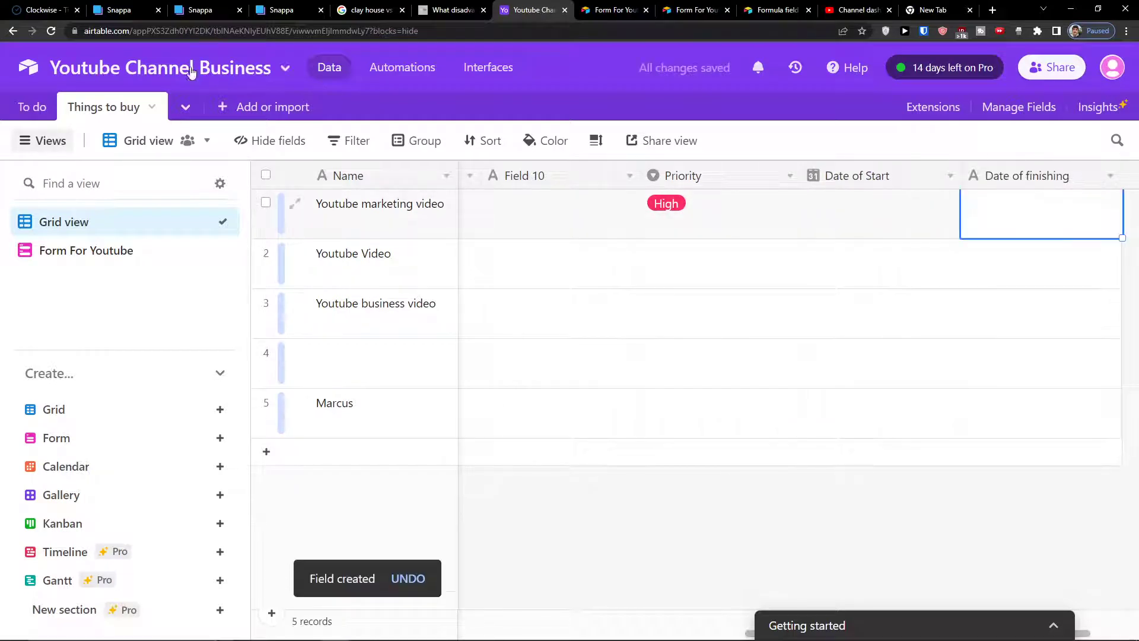
- Create a new Calendar view in the Things to buy table
{"action": "left_click", "coordinate": [132, 250]}
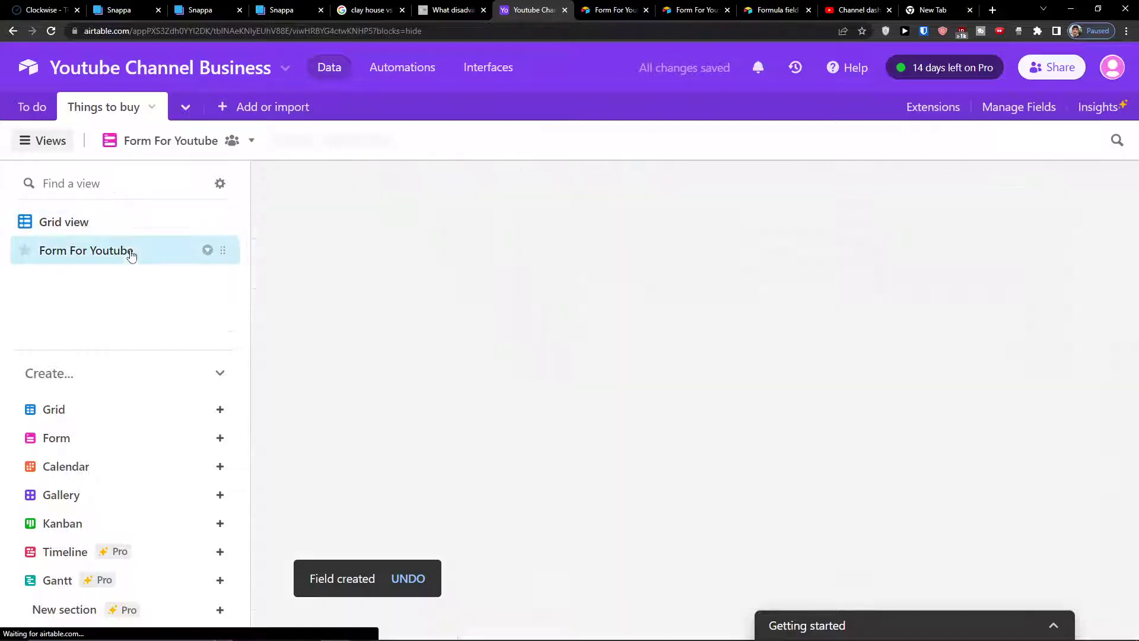
{"action": "left_click", "coordinate": [18, 105]}
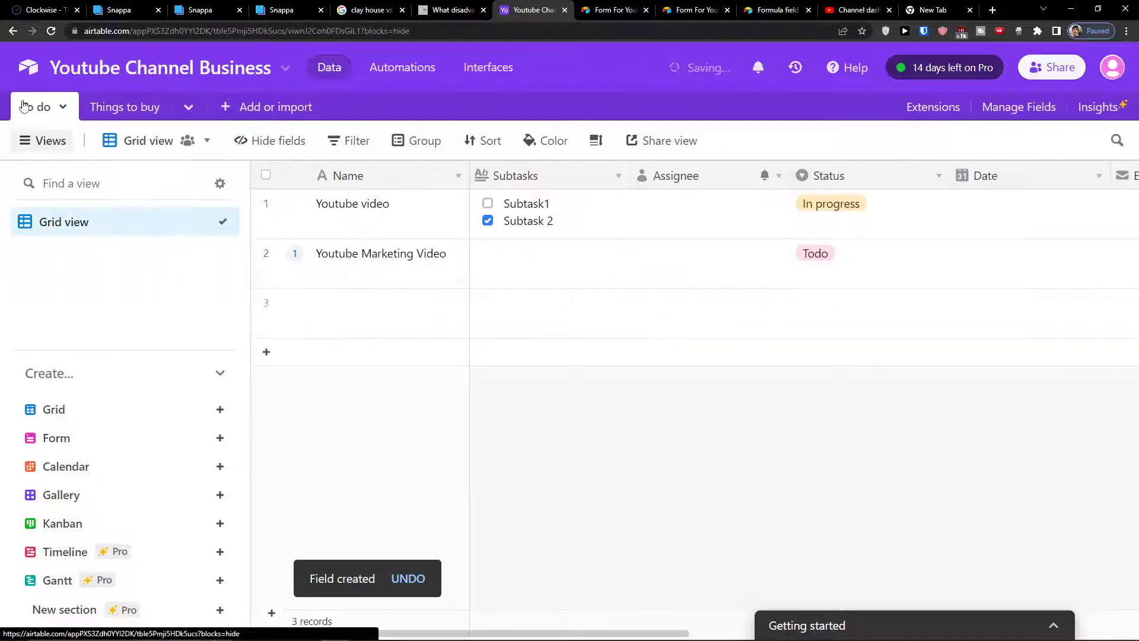
{"action": "left_click", "coordinate": [98, 107]}
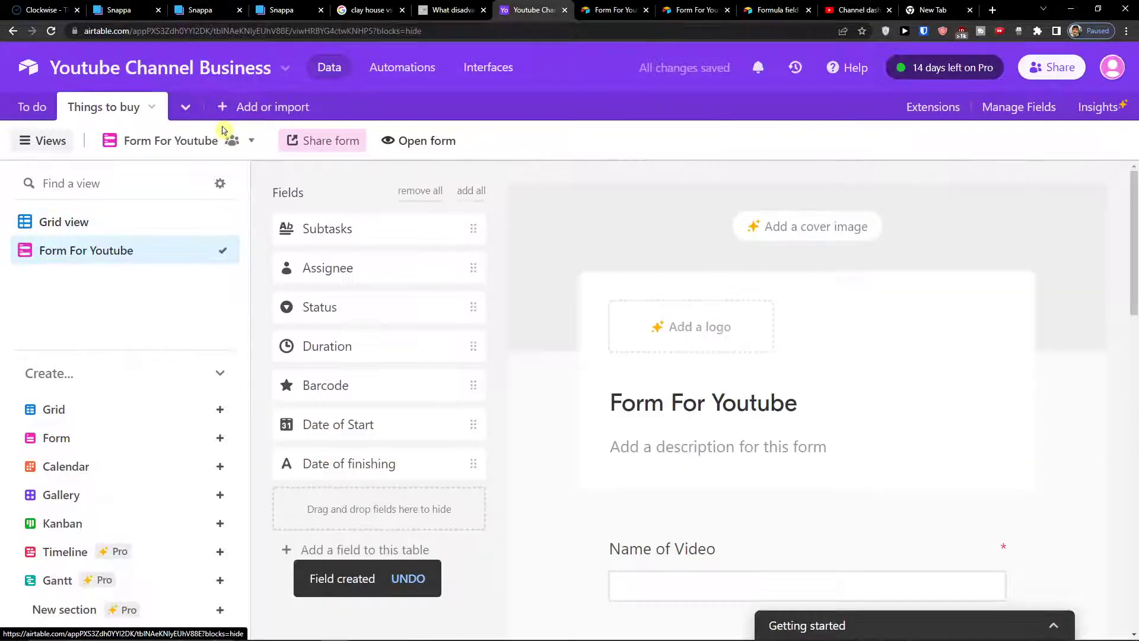
{"action": "left_click", "coordinate": [222, 468]}
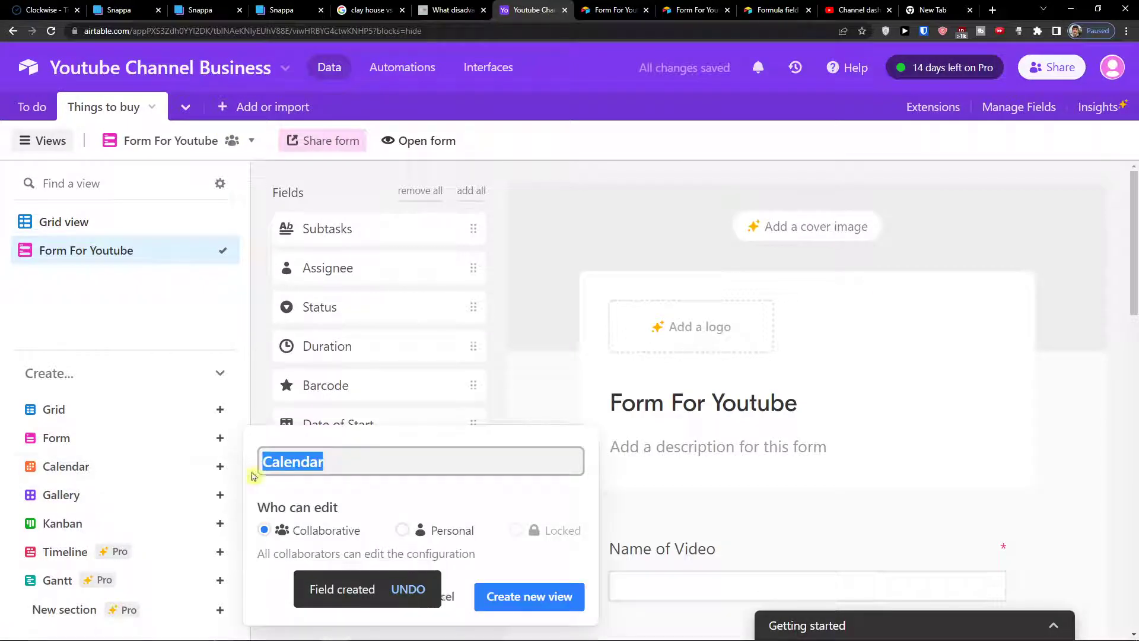
{"action": "left_click", "coordinate": [496, 597]}
- Set the calendar's date range from Date of Start to a new 'Date of finish' field
{"action": "left_click", "coordinate": [604, 426]}
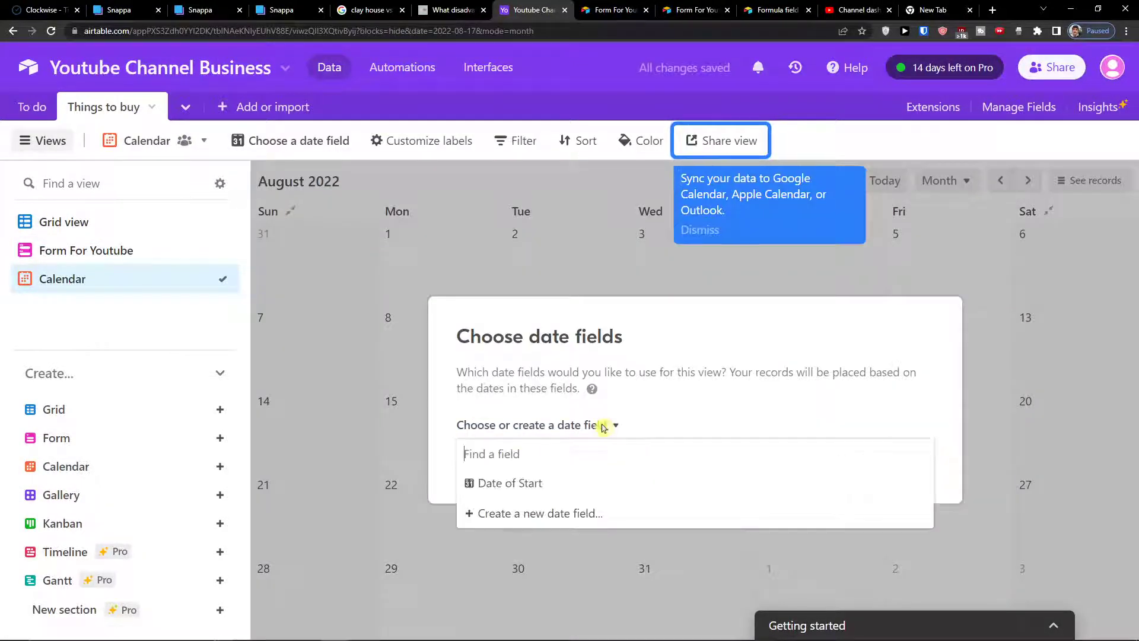
{"action": "left_click", "coordinate": [549, 481]}
{"action": "left_click", "coordinate": [738, 411]}
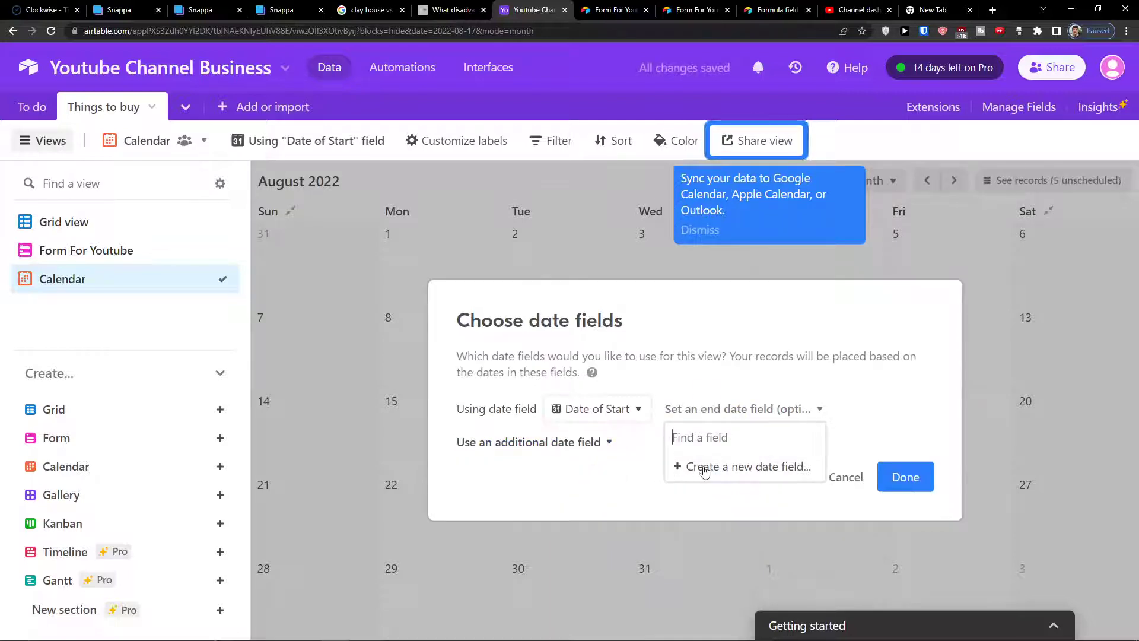
{"action": "left_click", "coordinate": [704, 471]}
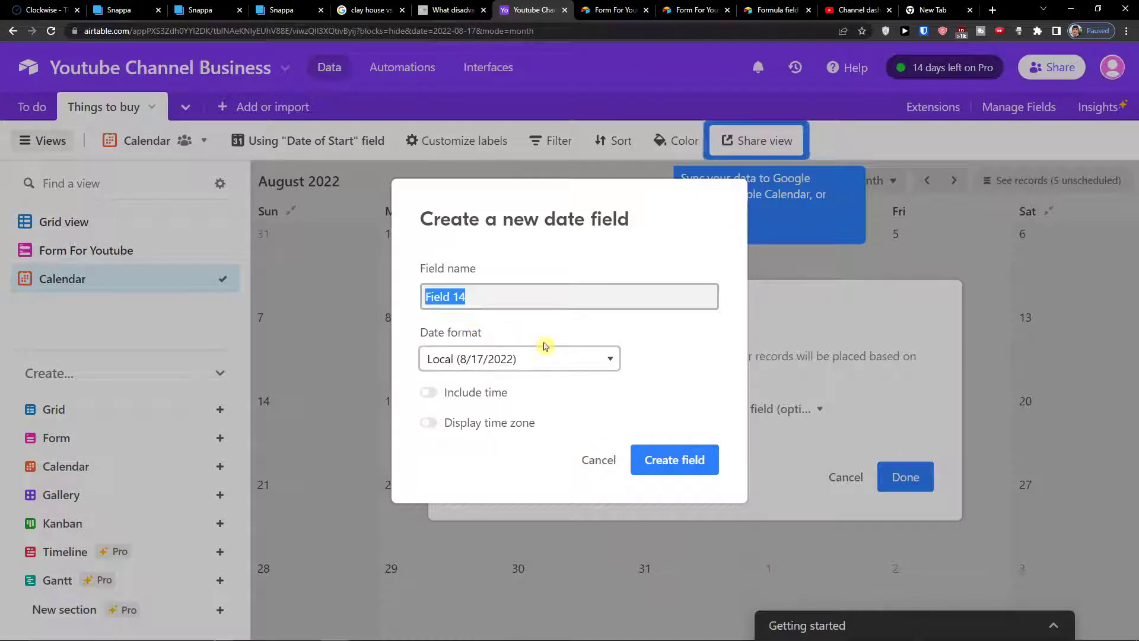
{"action": "type", "text": "Date of finish"}
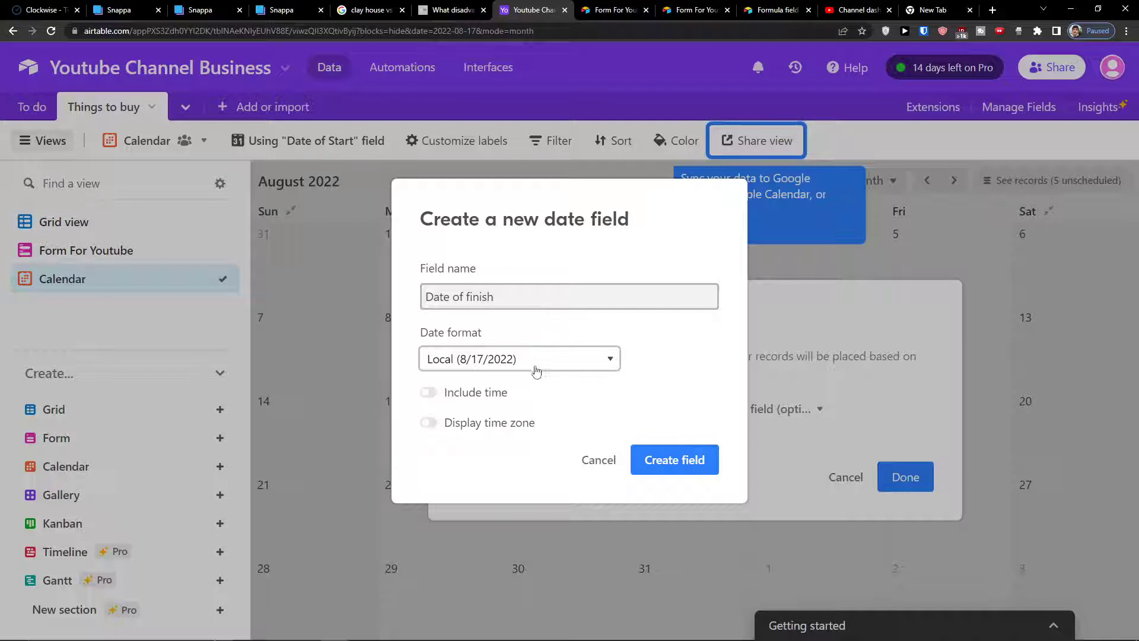
{"action": "left_click", "coordinate": [646, 455]}
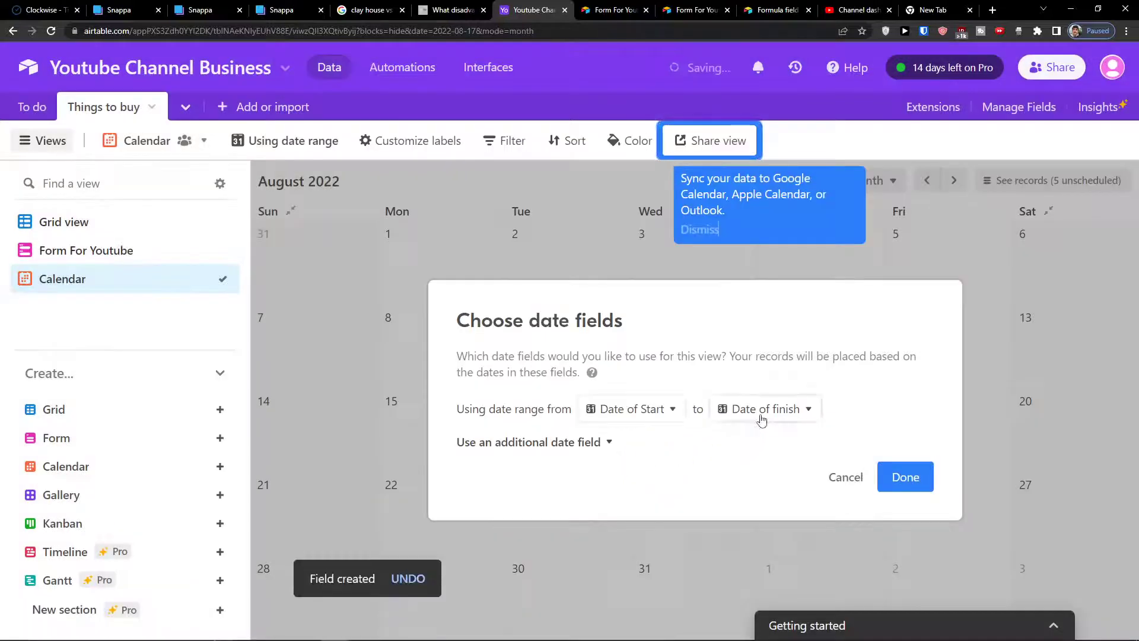
{"action": "left_click", "coordinate": [904, 476]}
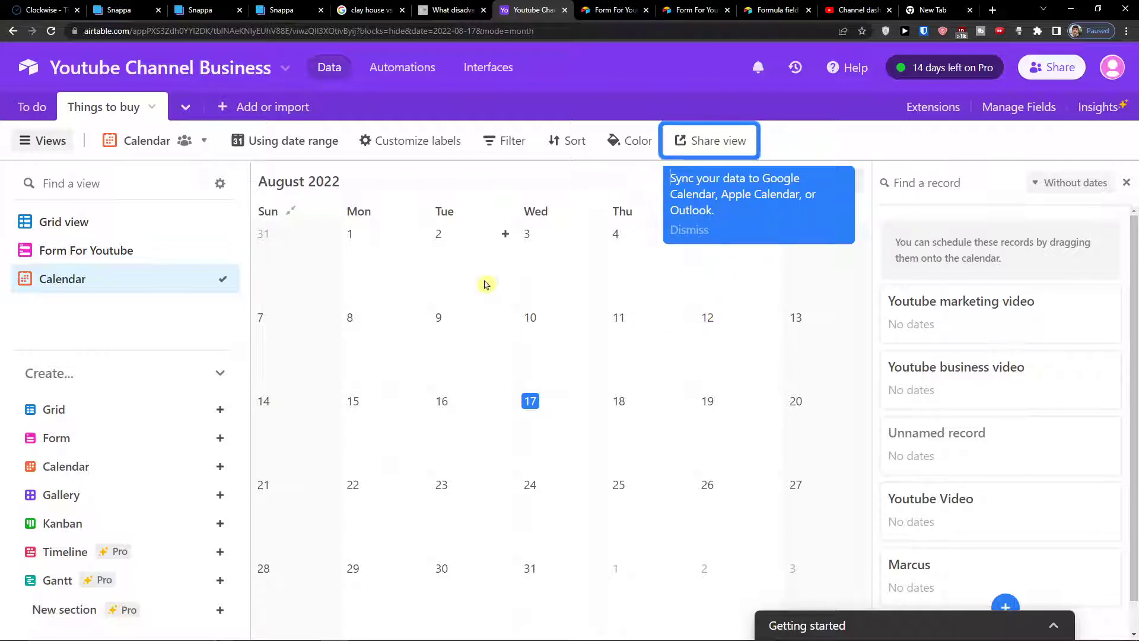
- Return to the Things to buy table's Grid view
{"action": "left_click", "coordinate": [24, 108]}
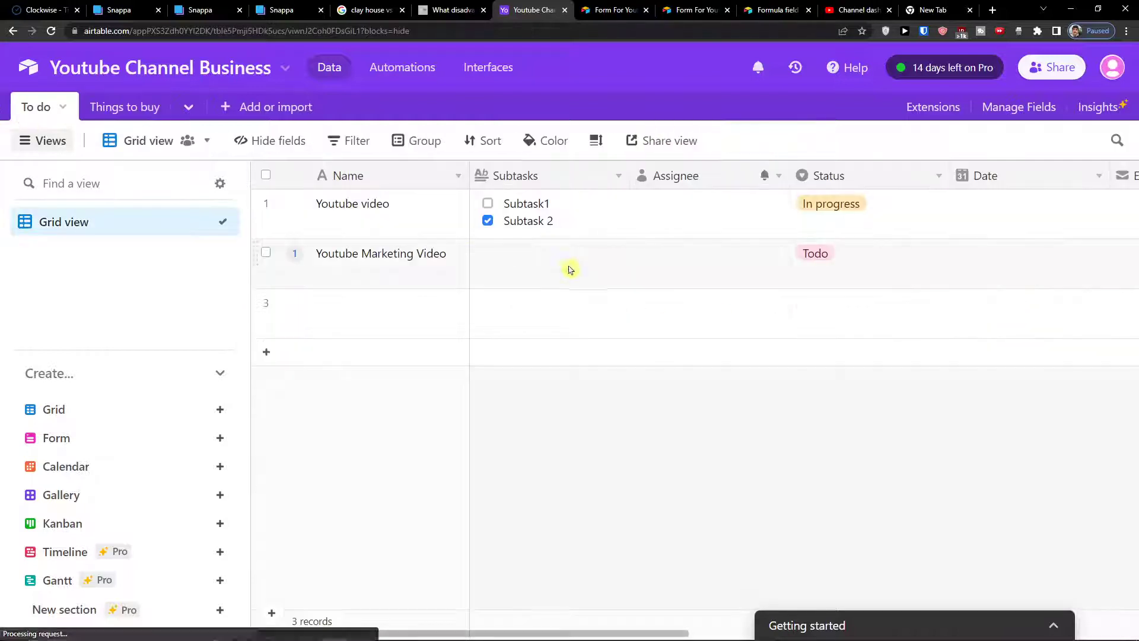
{"action": "left_click", "coordinate": [119, 109]}
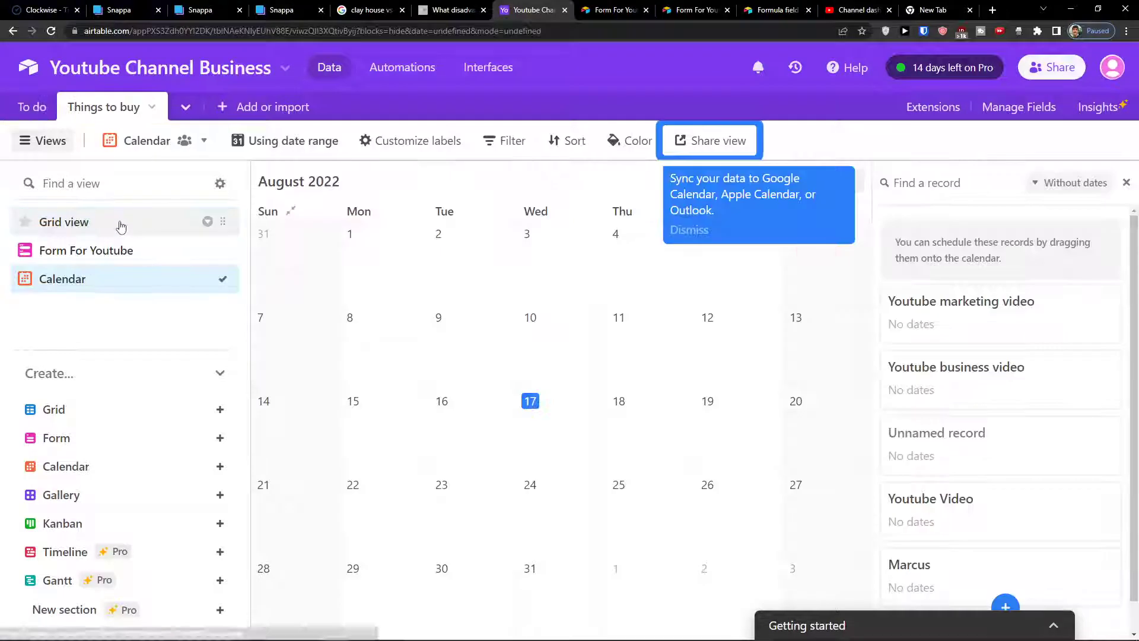
{"action": "left_click", "coordinate": [117, 223]}
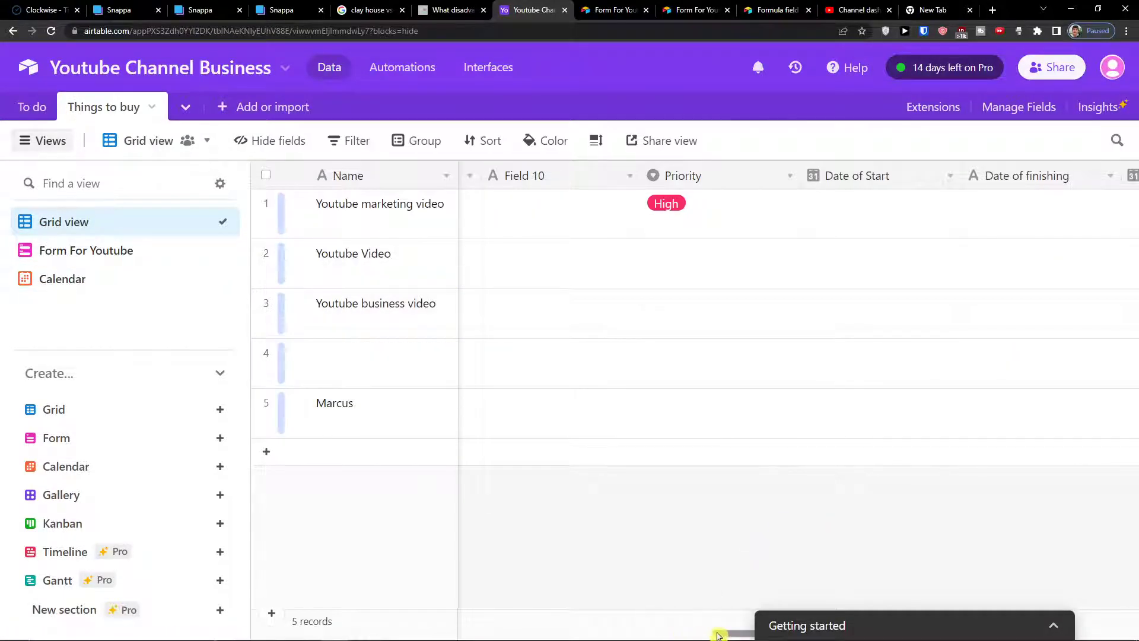
- Delete the Date of finishing field
{"action": "left_click_drag", "start_coordinate": [732, 628], "coordinate": [952, 624]}
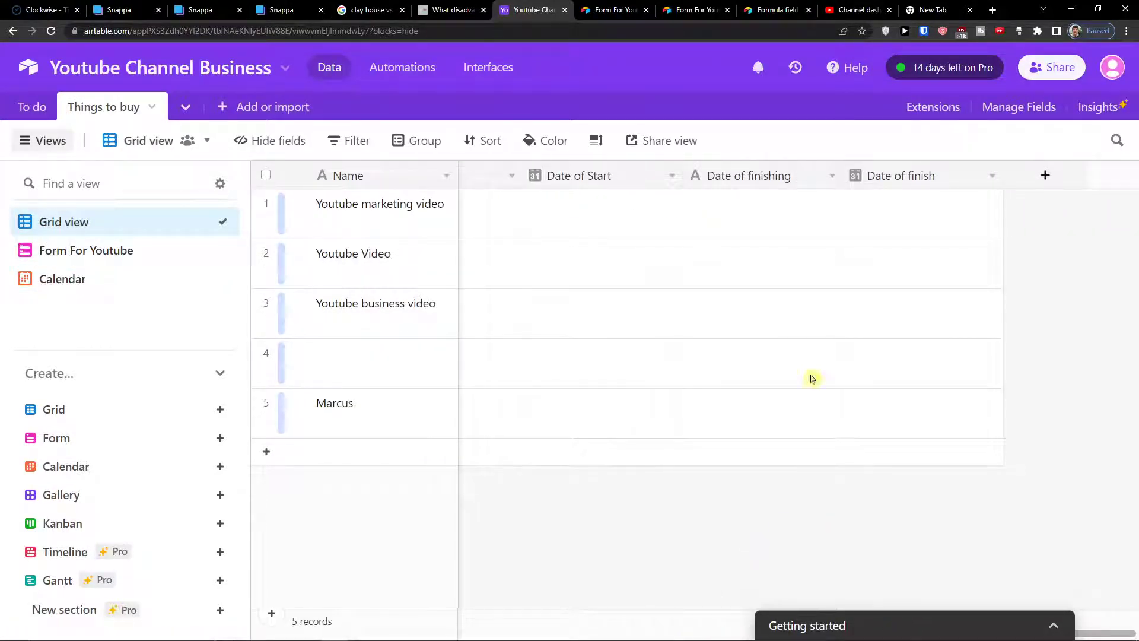
{"action": "left_click", "coordinate": [832, 176]}
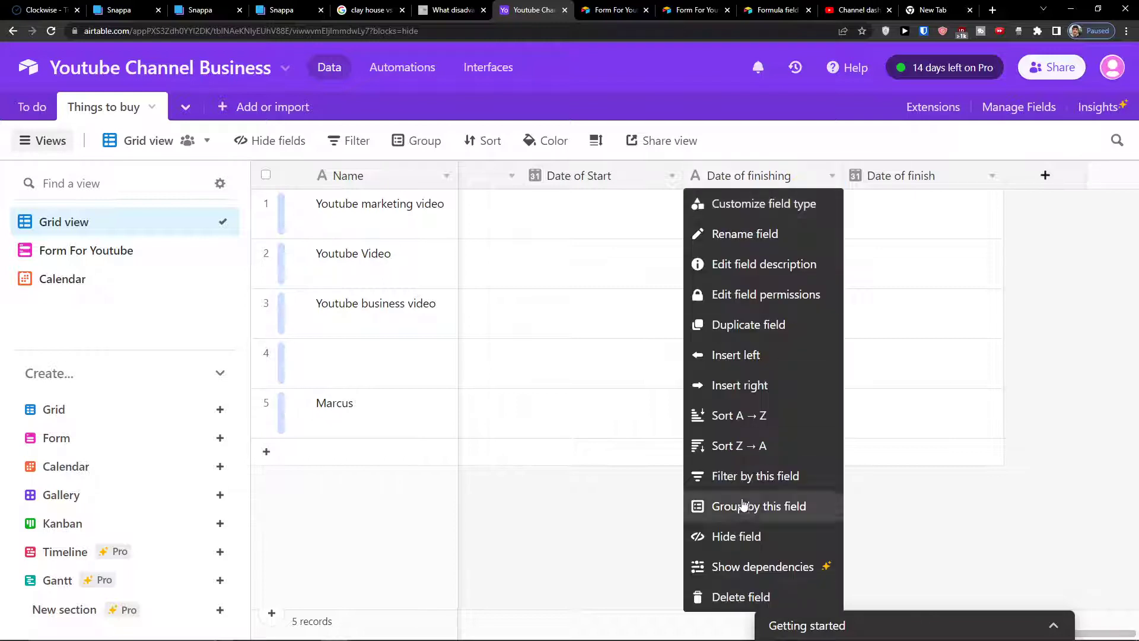
{"action": "left_click", "coordinate": [723, 596]}
- Give row 1 dates 8/17–8/20/2022 and row 2 dates 8/22–8/26/2022
{"action": "left_click", "coordinate": [721, 226]}
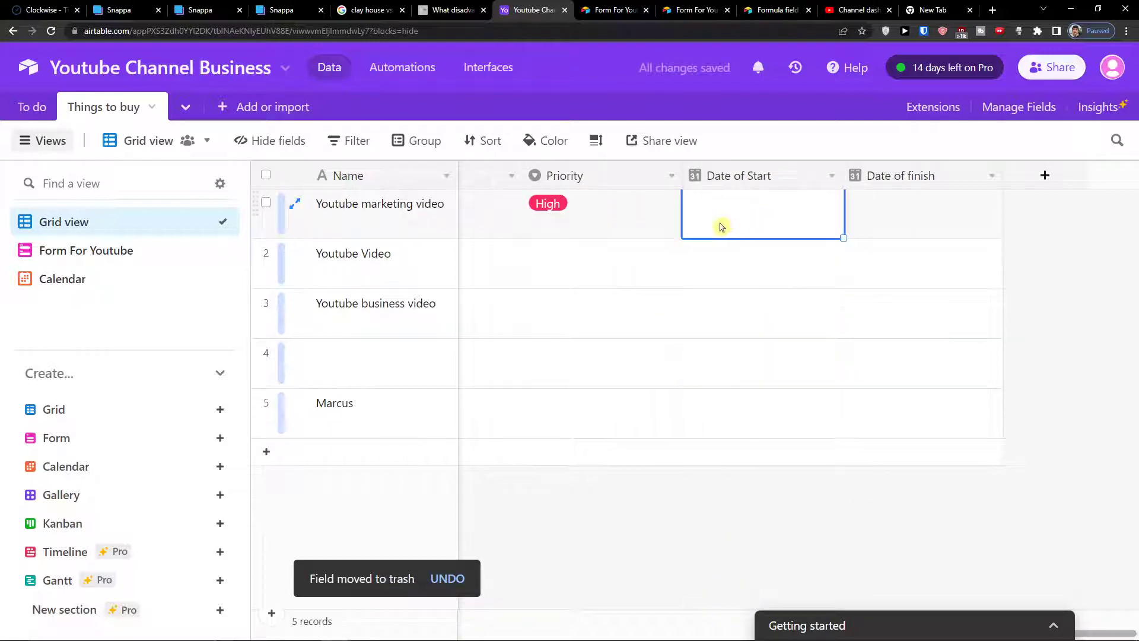
{"action": "left_click", "coordinate": [725, 228]}
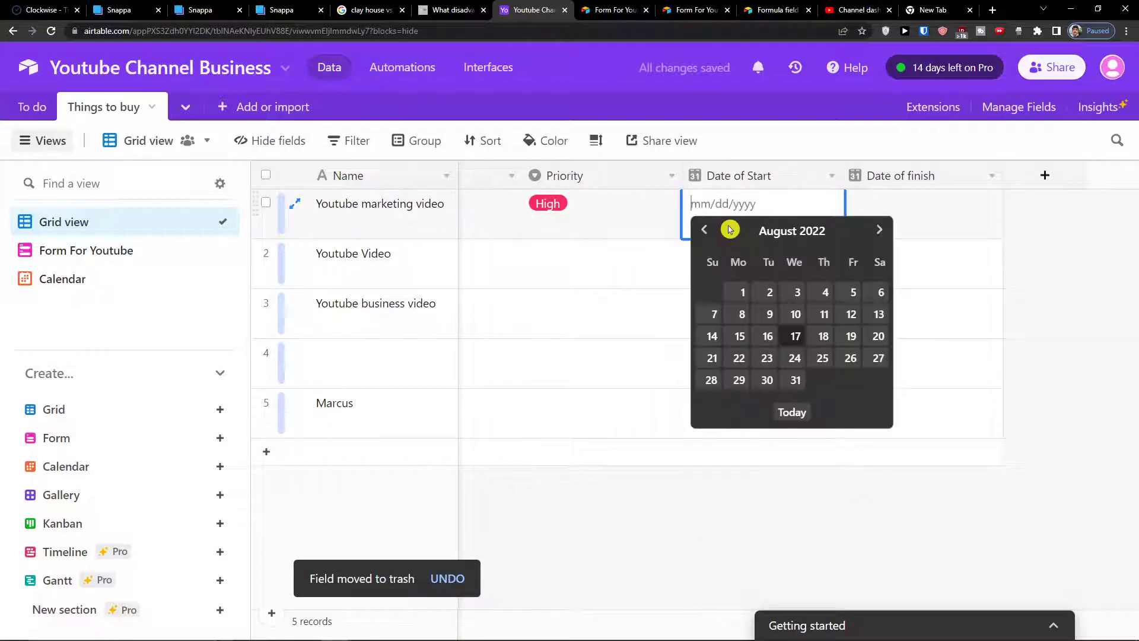
{"action": "left_click", "coordinate": [792, 333]}
{"action": "left_click", "coordinate": [868, 233]}
{"action": "left_click", "coordinate": [868, 233]}
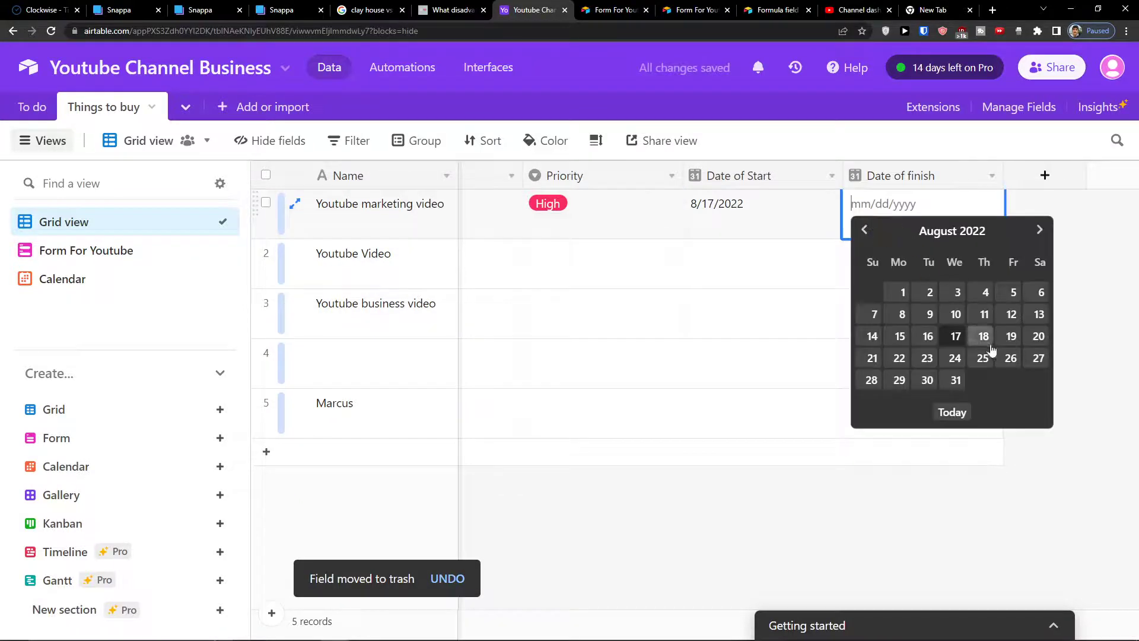
{"action": "left_click", "coordinate": [1039, 342]}
{"action": "left_click", "coordinate": [734, 272]}
{"action": "left_click", "coordinate": [736, 273]}
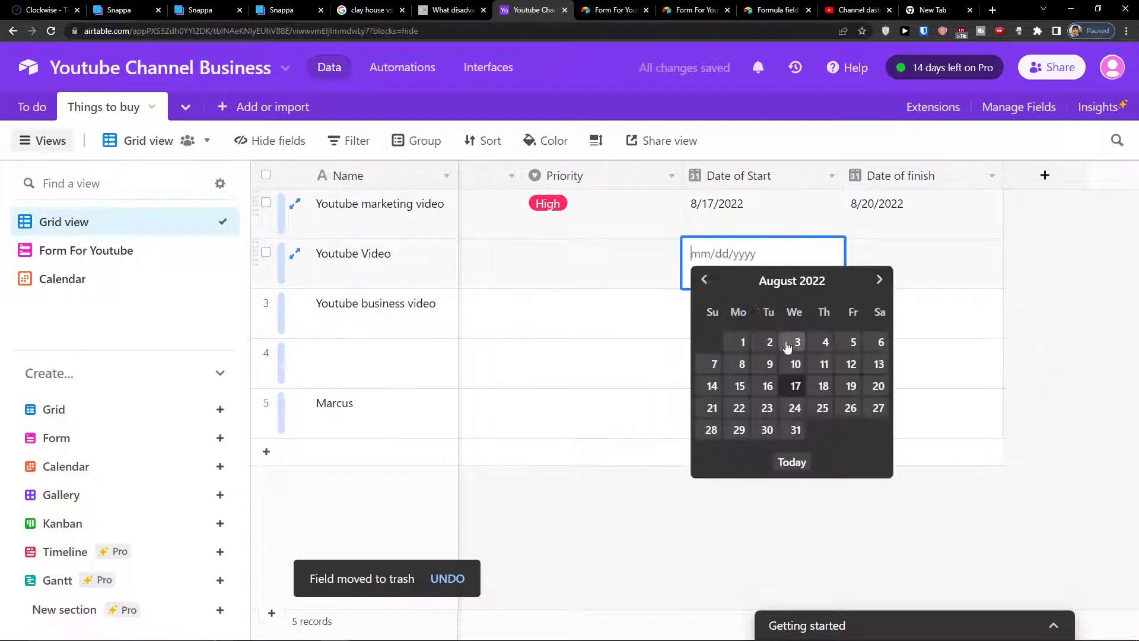
{"action": "left_click", "coordinate": [750, 409]}
{"action": "left_click", "coordinate": [879, 264]}
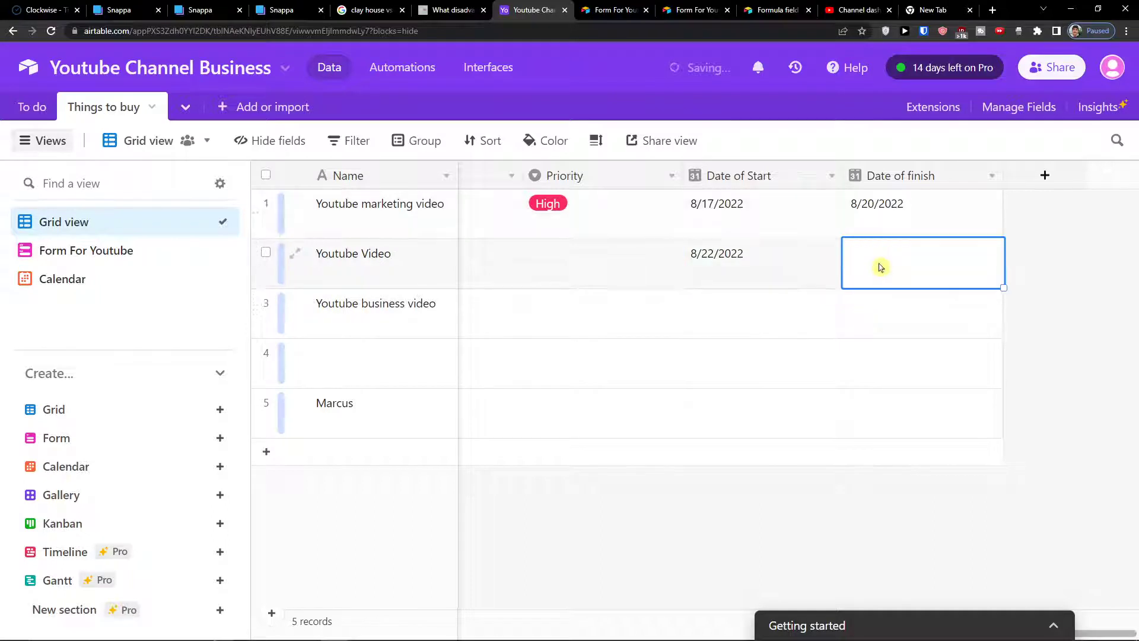
{"action": "left_click", "coordinate": [880, 265]}
{"action": "left_click", "coordinate": [1013, 406]}
- Give row 3 dates 8/29–8/31/2022 and view the records on the Calendar
{"action": "left_click", "coordinate": [811, 333]}
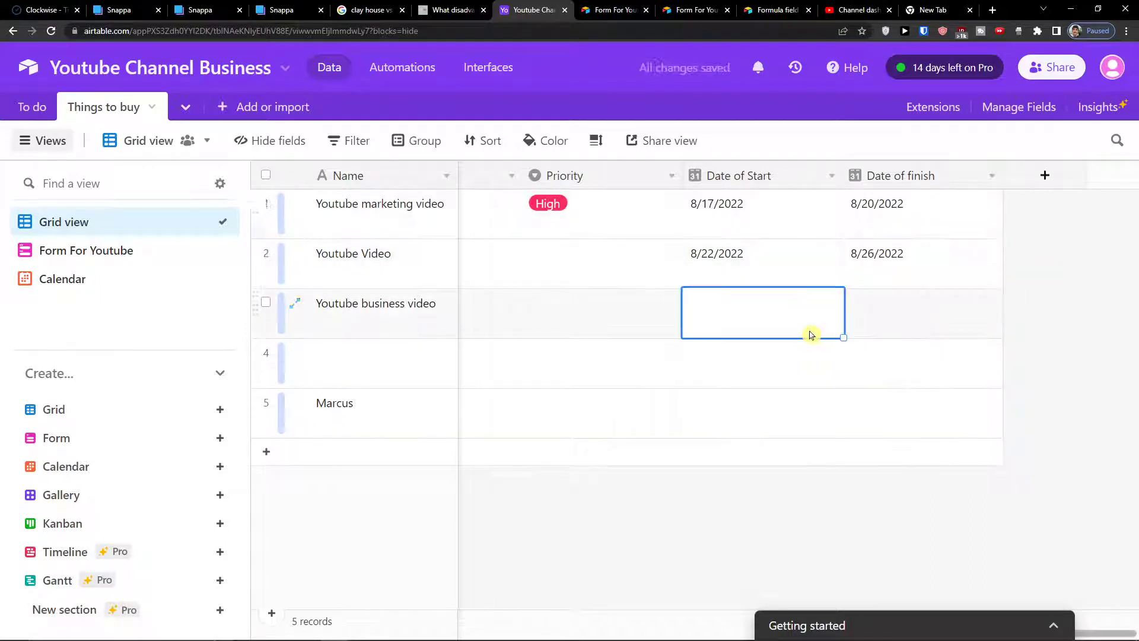
{"action": "left_click", "coordinate": [811, 332]}
{"action": "left_click", "coordinate": [740, 480]}
{"action": "left_click", "coordinate": [872, 320]}
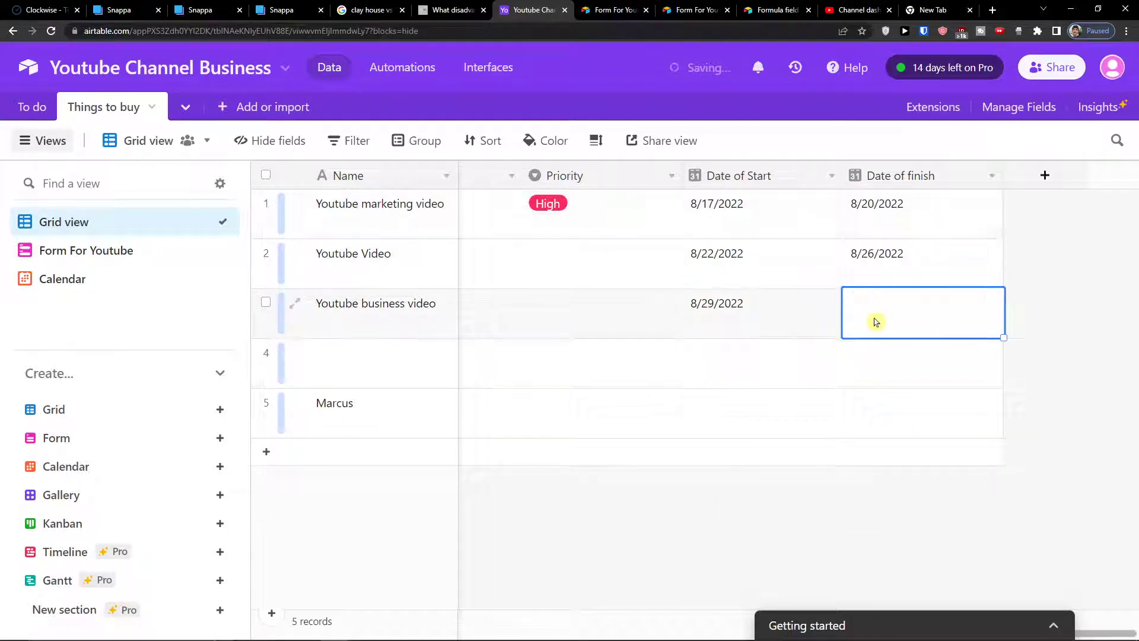
{"action": "left_click", "coordinate": [872, 320]}
{"action": "left_click", "coordinate": [955, 479]}
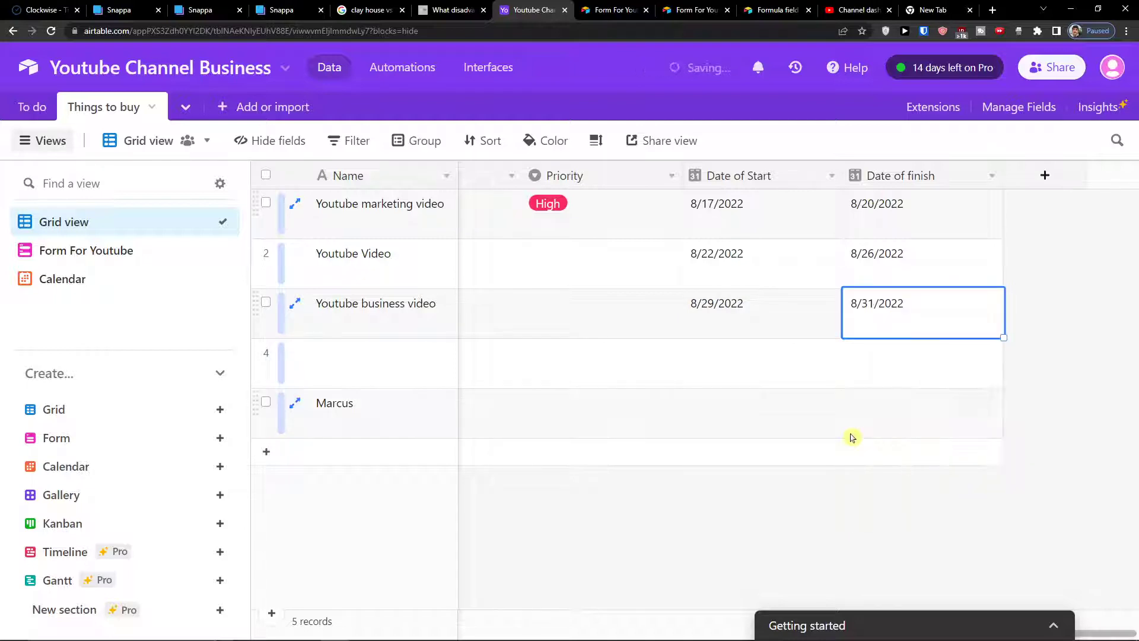
{"action": "left_click", "coordinate": [112, 279]}
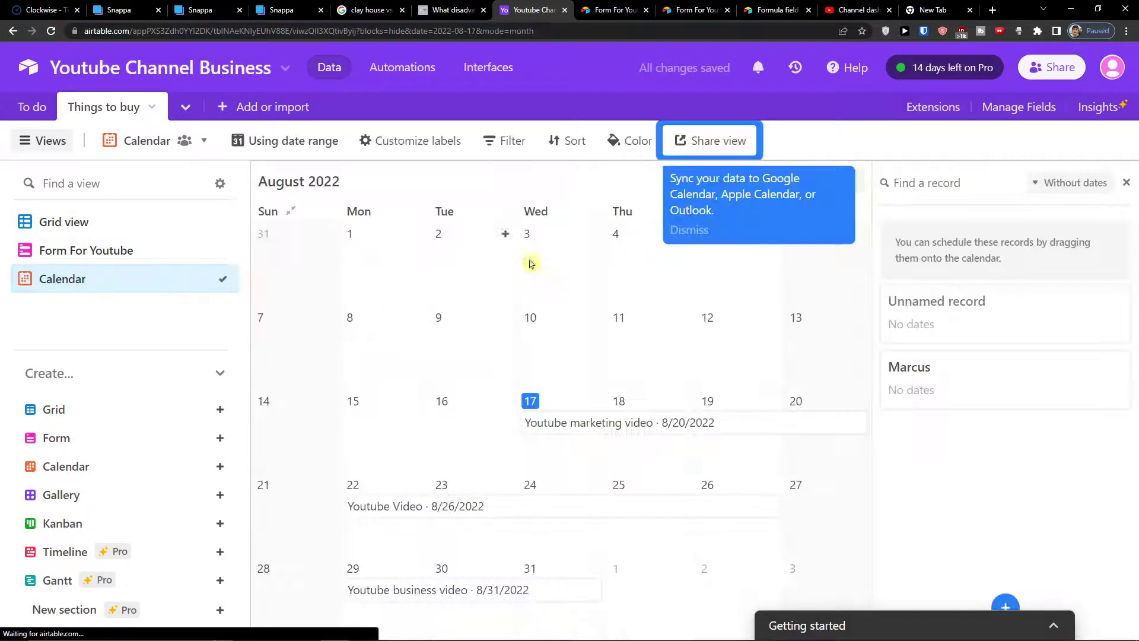
- Dismiss the sync tip and preview the three video records on the calendar
{"action": "left_click", "coordinate": [700, 231]}
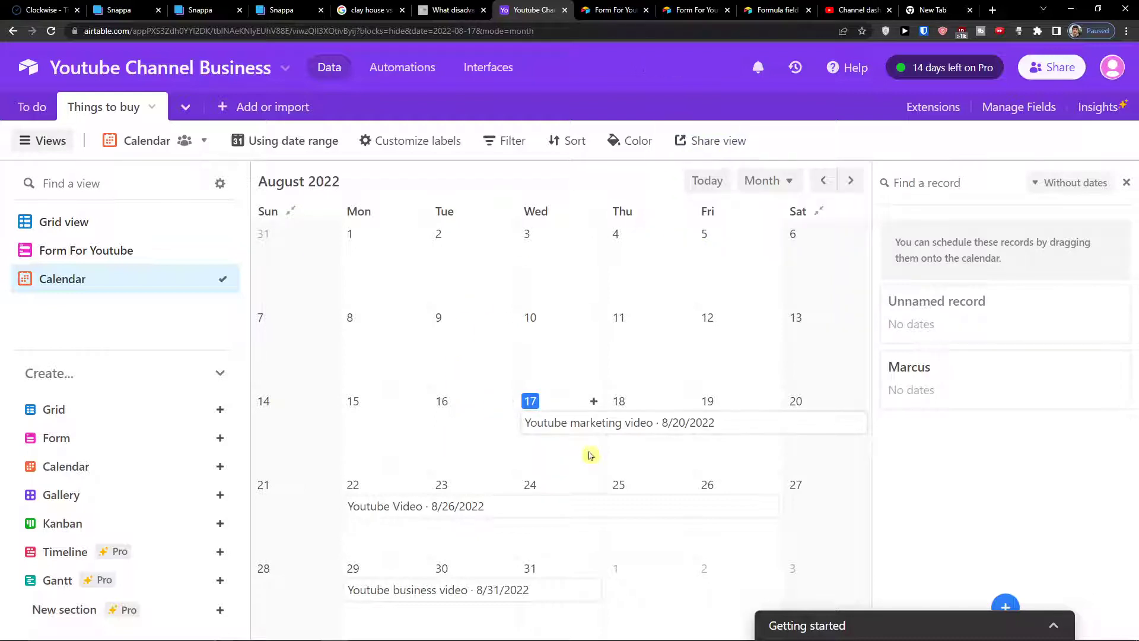
{"action": "left_click", "coordinate": [591, 423]}
{"action": "left_click", "coordinate": [471, 455]}
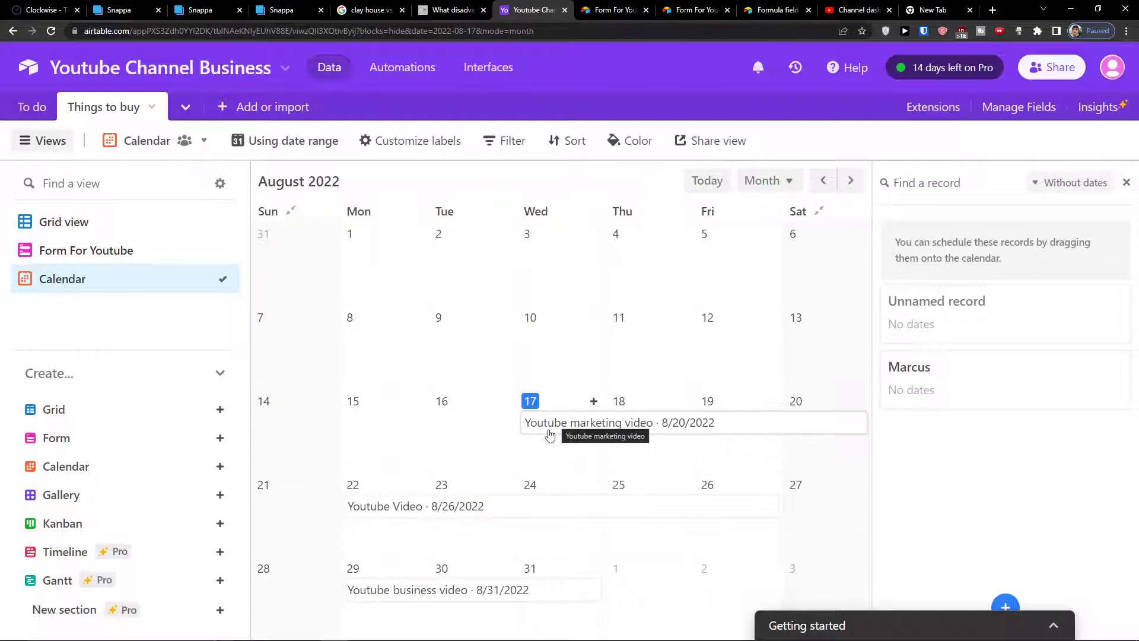
{"action": "left_click", "coordinate": [423, 508]}
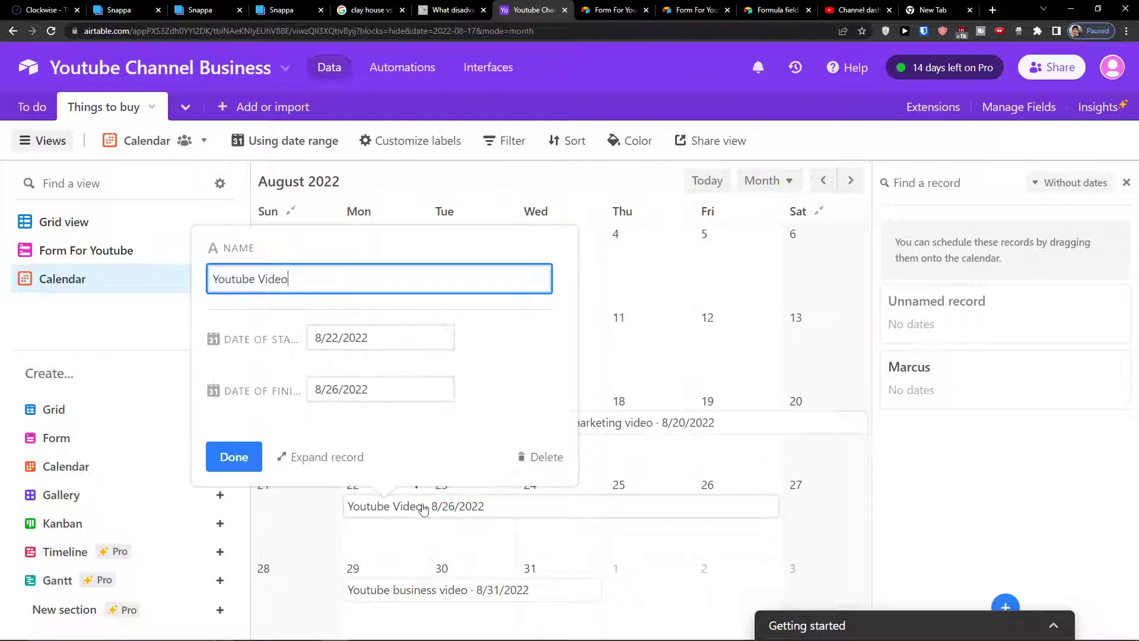
{"action": "left_click", "coordinate": [387, 556]}
{"action": "left_click", "coordinate": [383, 592]}
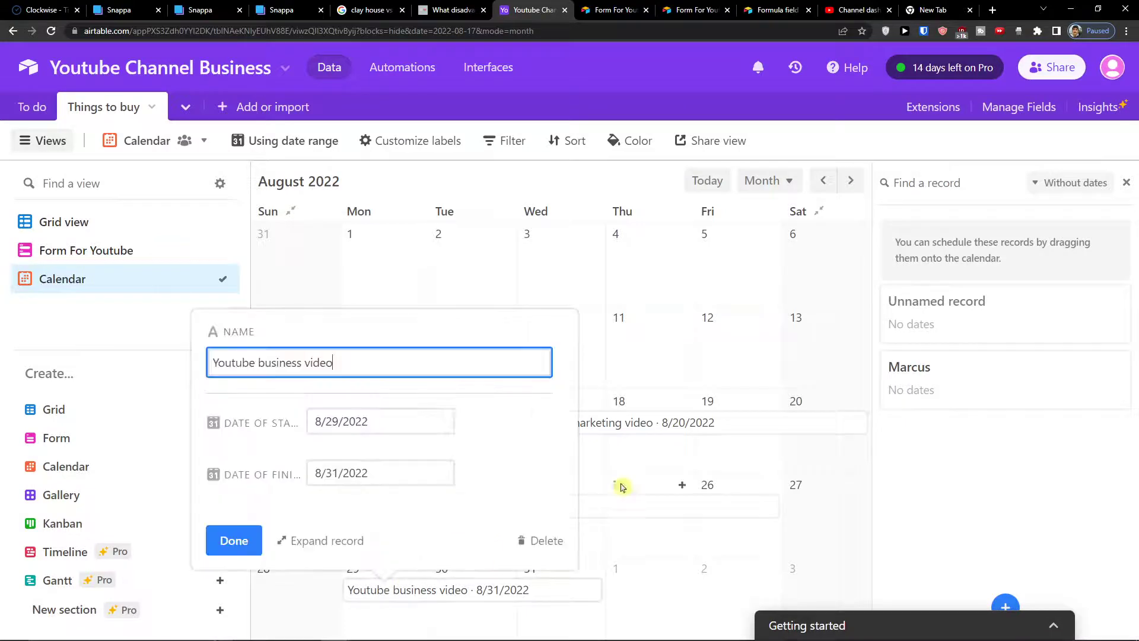
{"action": "left_click", "coordinate": [635, 342]}
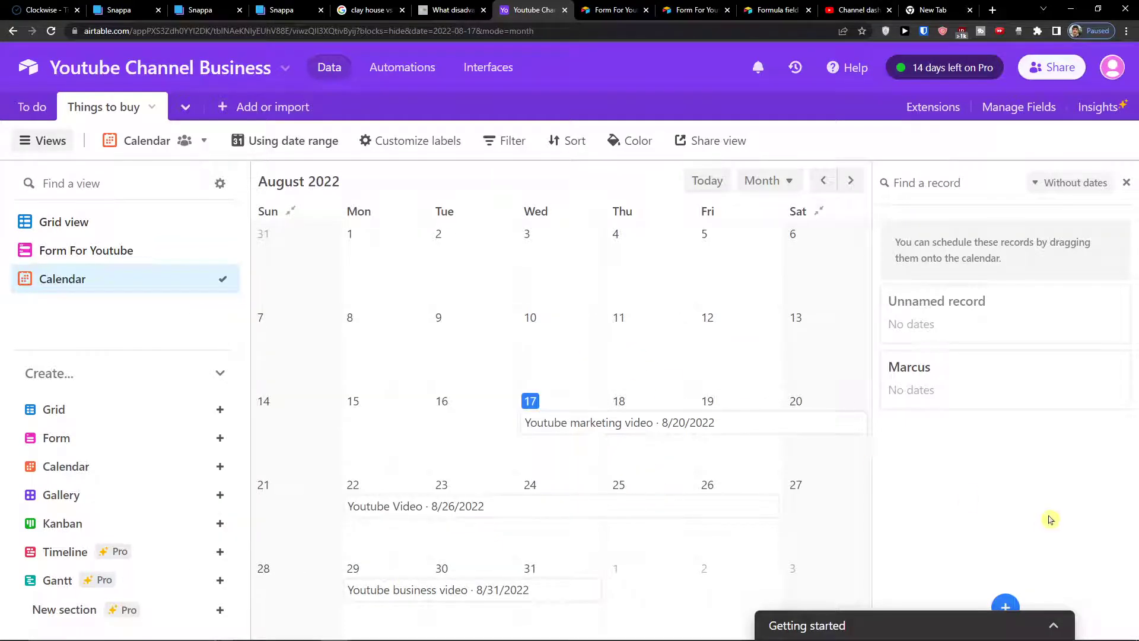
{"action": "left_click", "coordinate": [1055, 626]}
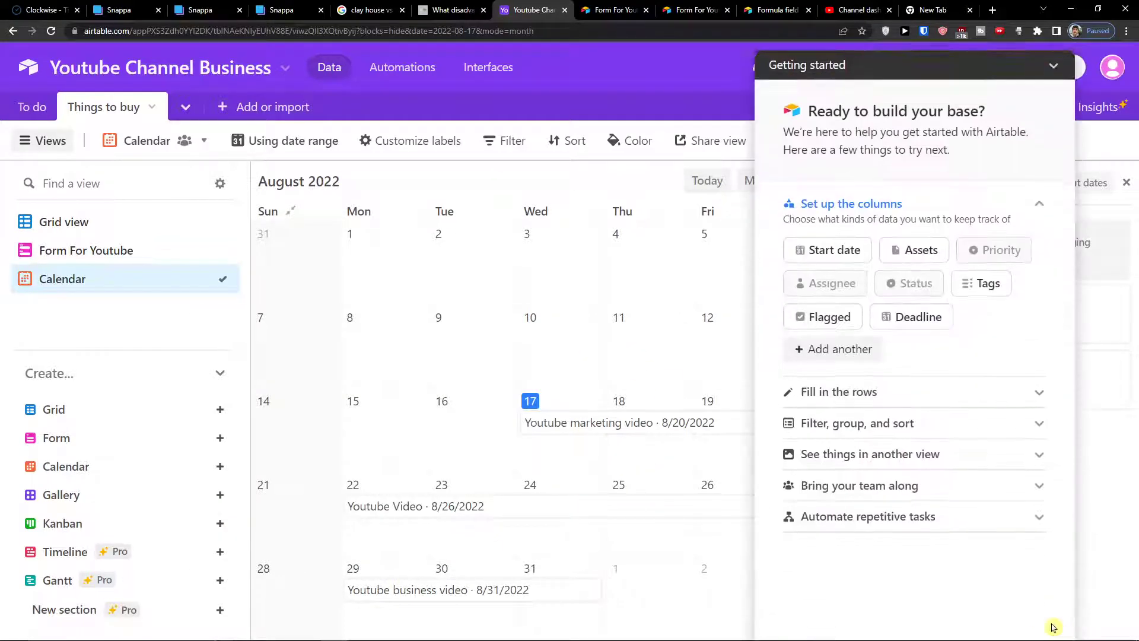
{"action": "left_click", "coordinate": [1053, 74]}
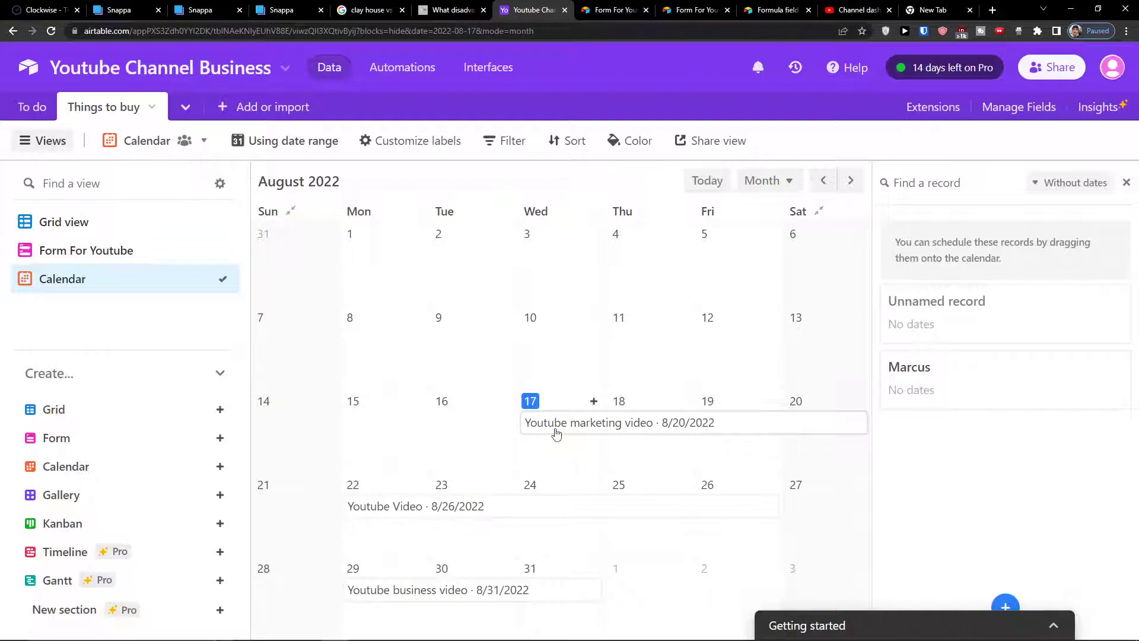
- Drag the Youtube marketing video bar to span 8/15 to 8/19/2022
{"action": "left_click_drag", "start_coordinate": [523, 423], "coordinate": [424, 450]}
{"action": "left_click_drag", "start_coordinate": [857, 414], "coordinate": [718, 446]}
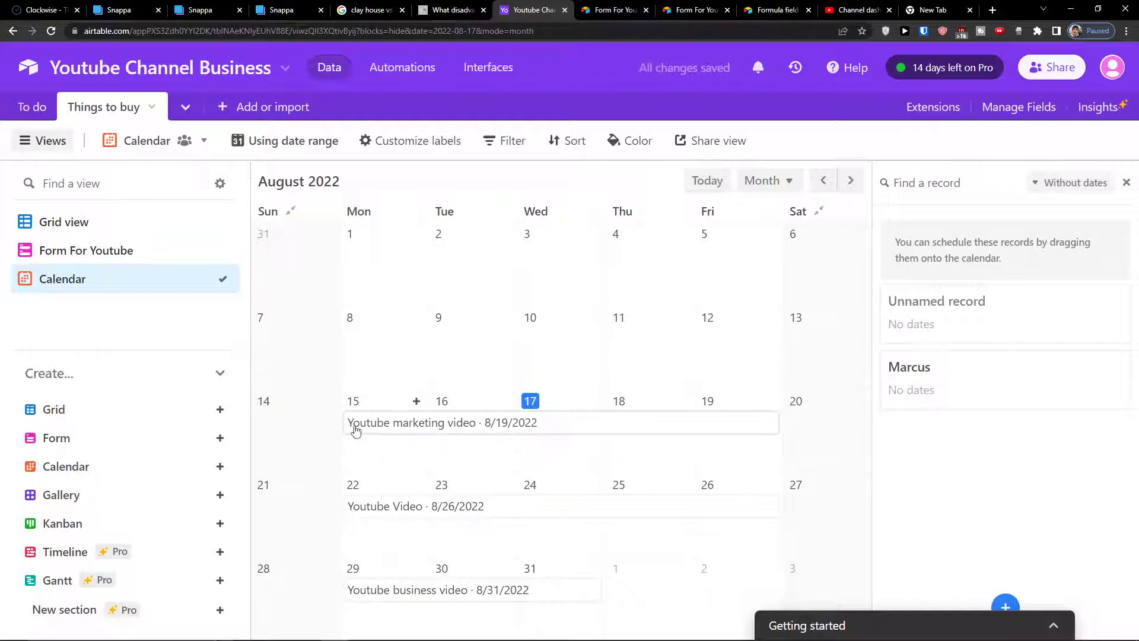
{"action": "mouse_move", "coordinate": [354, 428]}
{"action": "left_mouse_down"}
{"action": "mouse_move", "coordinate": [462, 422]}
{"action": "mouse_move", "coordinate": [353, 425]}
{"action": "left_mouse_up"}
{"action": "left_click", "coordinate": [32, 107]}
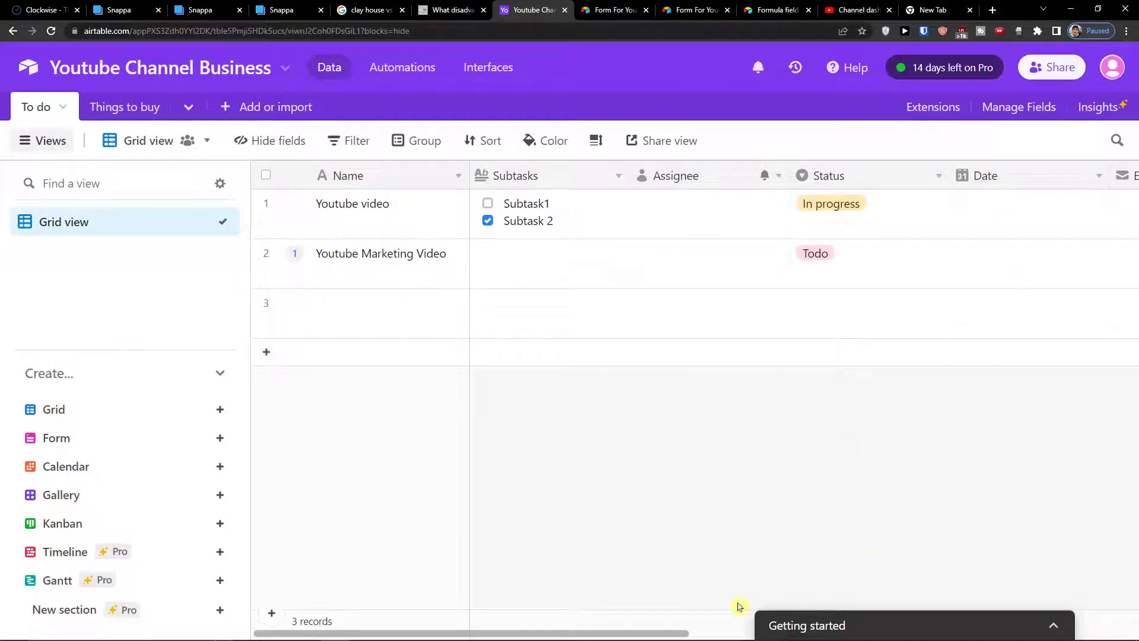
- In Grid view, inspect the Date of Start field's settings without changing them
{"action": "mouse_move", "coordinate": [600, 636]}
{"action": "left_click", "coordinate": [121, 108]}
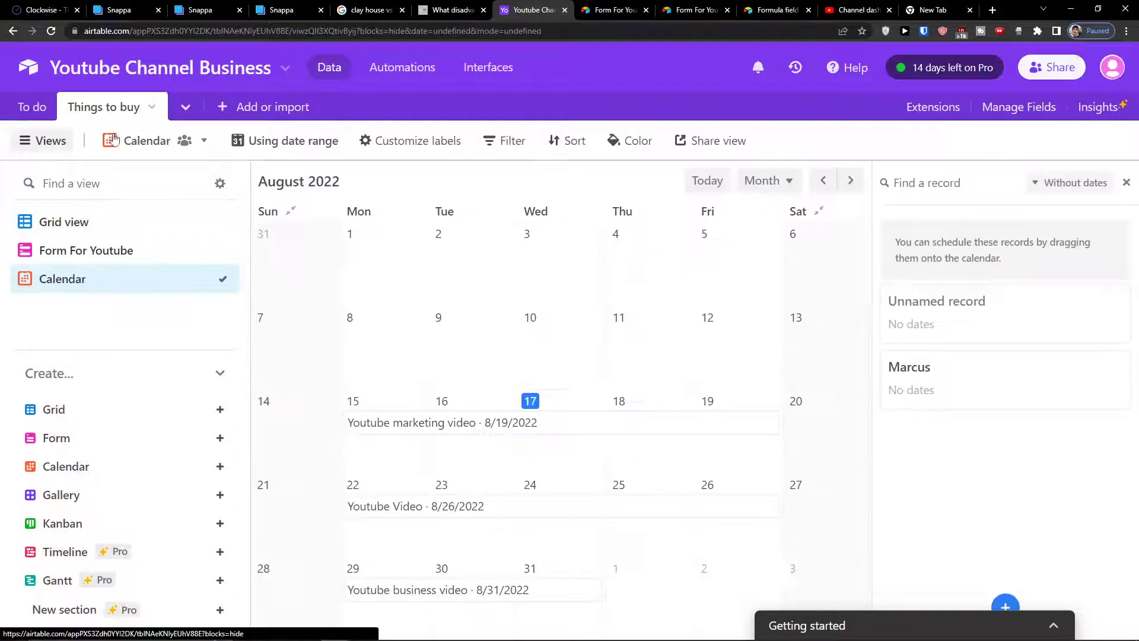
{"action": "left_click", "coordinate": [71, 223]}
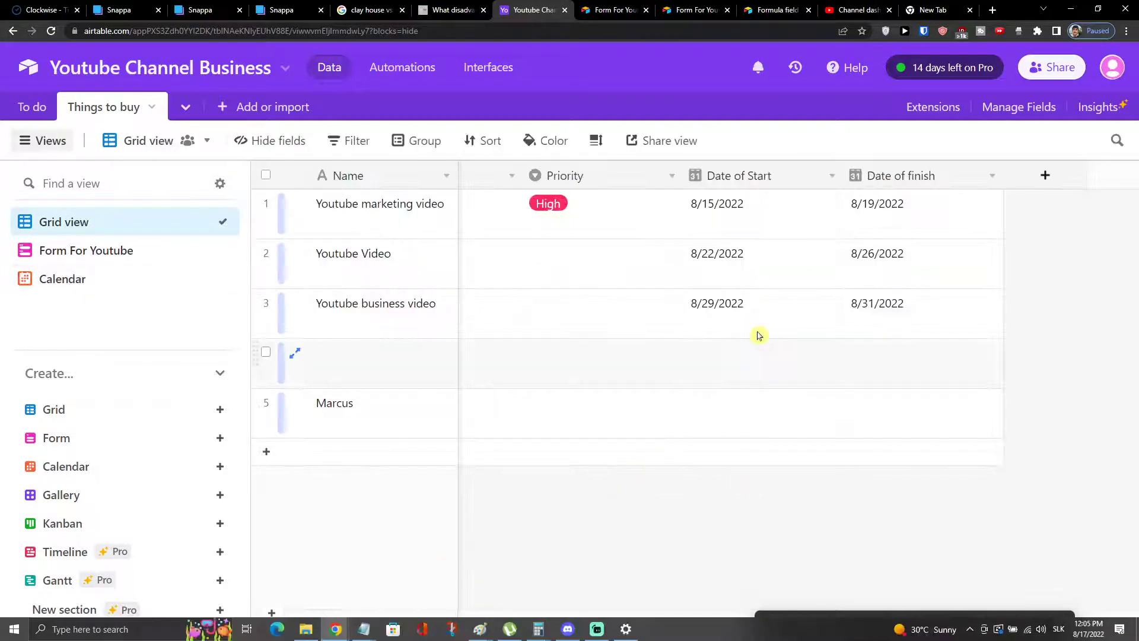
{"action": "left_click", "coordinate": [731, 219]}
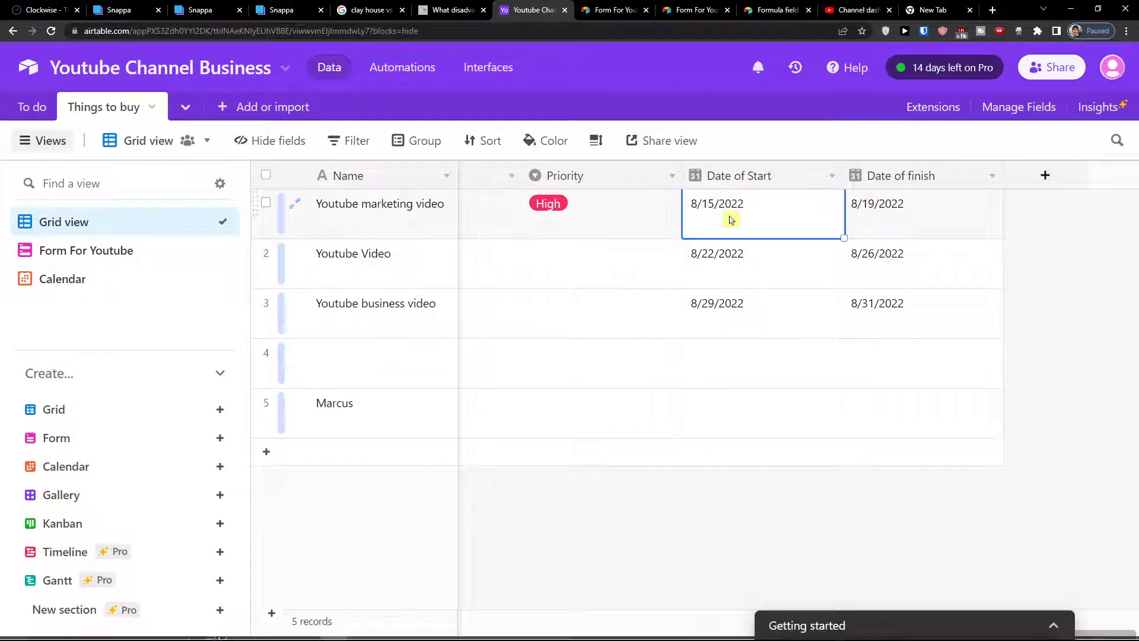
{"action": "left_click", "coordinate": [696, 174]}
{"action": "left_click", "coordinate": [832, 176]}
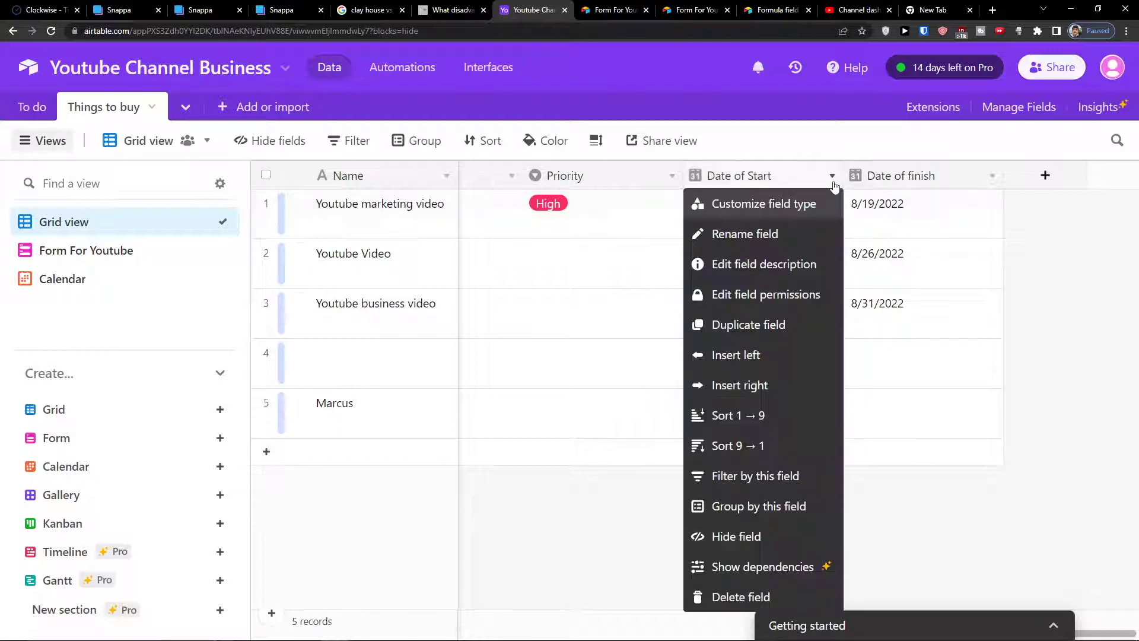
{"action": "left_click", "coordinate": [824, 208]}
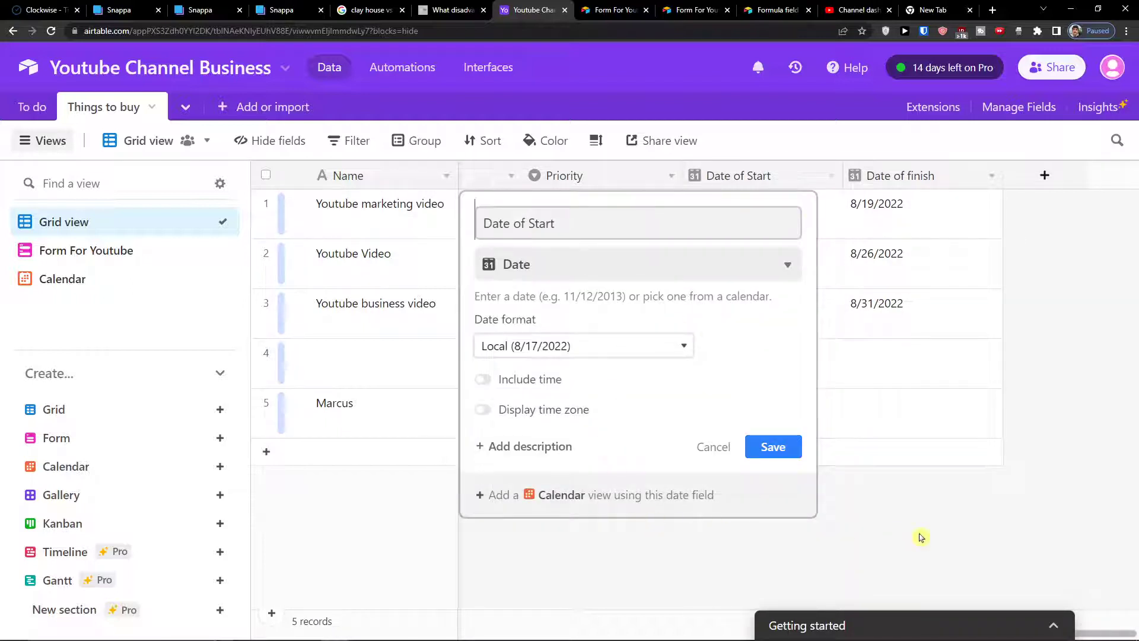
{"action": "left_click", "coordinate": [888, 537]}
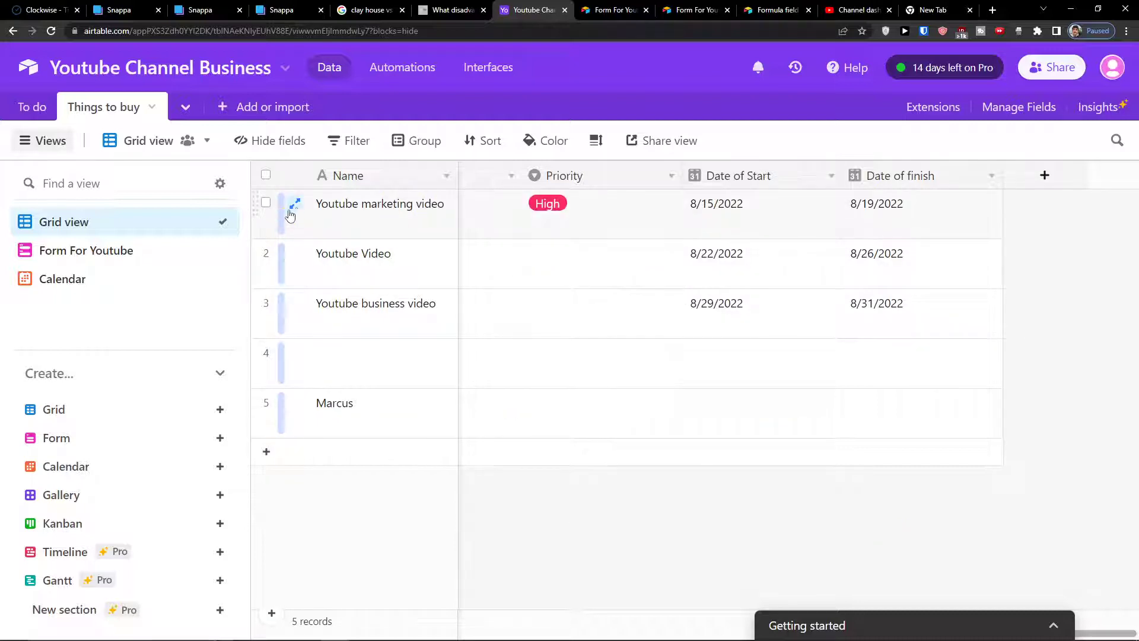
- Review the expanded Youtube marketing video record
{"action": "left_click", "coordinate": [294, 204]}
{"action": "scroll", "coordinate": [350, 342], "scroll_direction": "down", "scroll_amount": 3}
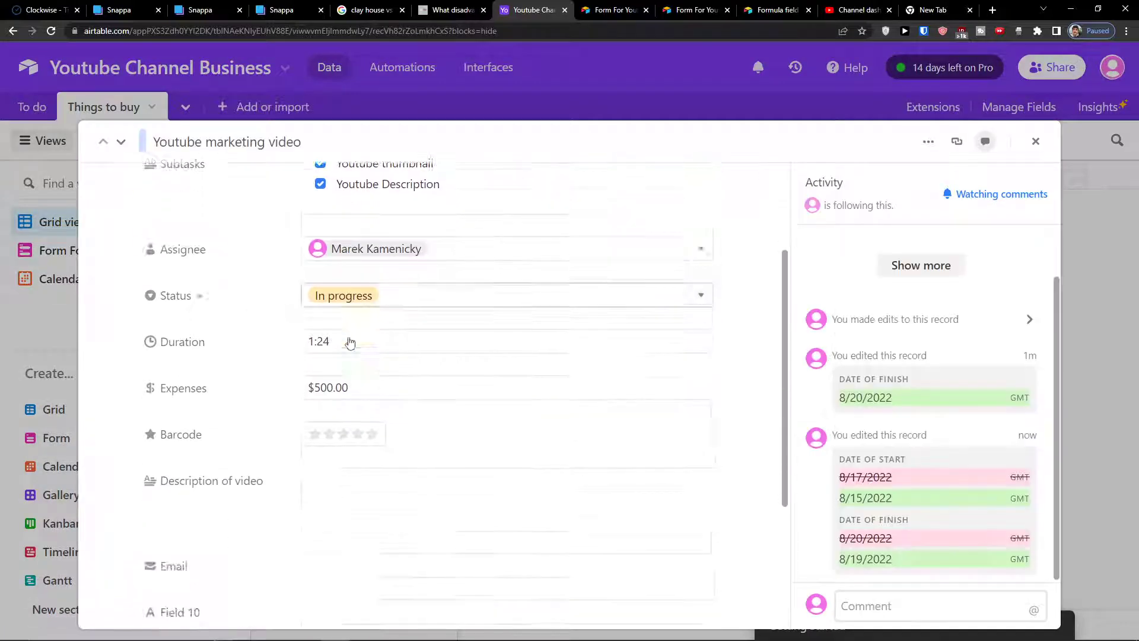
{"action": "scroll", "coordinate": [350, 343], "scroll_direction": "down", "scroll_amount": 4}
{"action": "left_click", "coordinate": [197, 141]}
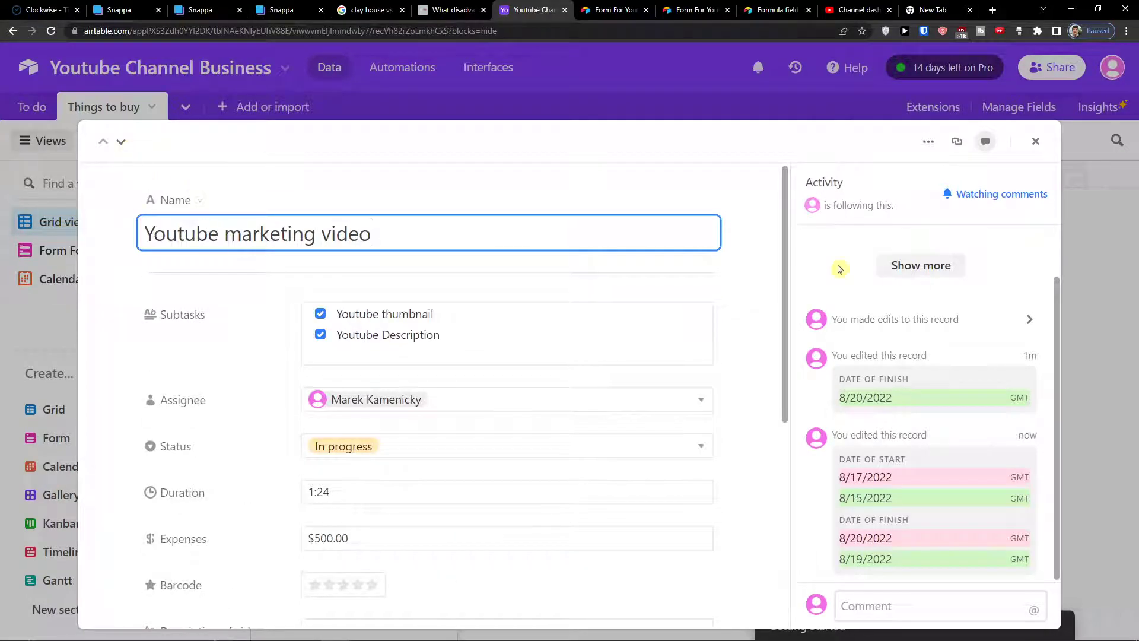
{"action": "left_click", "coordinate": [1104, 331]}
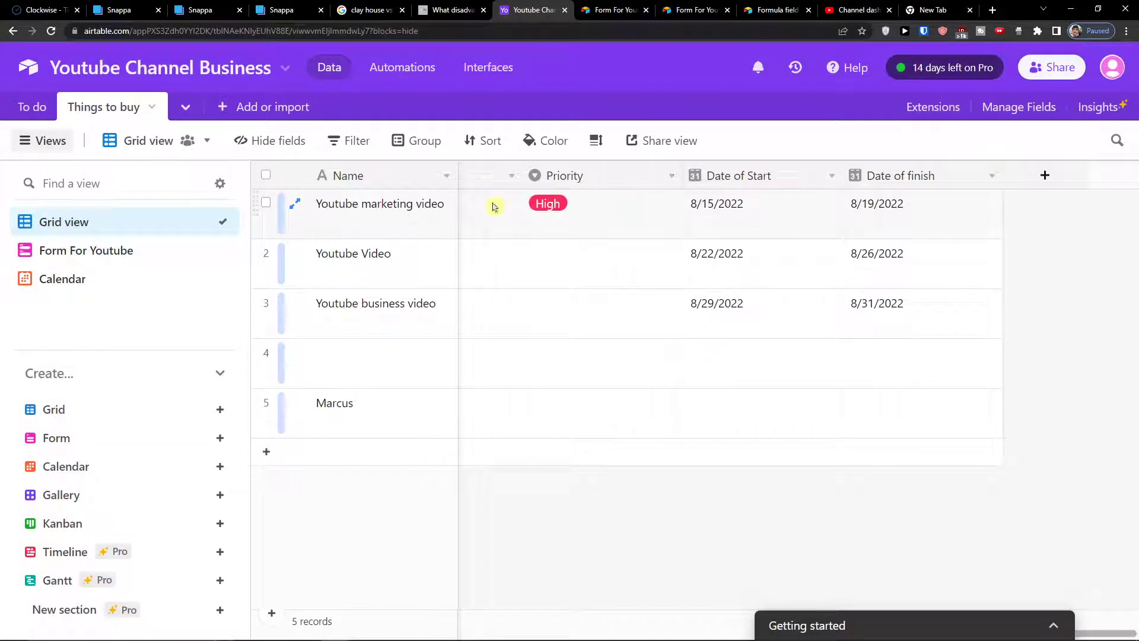
- Open the marketing video record from its calendar event, then the Color options
{"action": "left_click", "coordinate": [69, 275]}
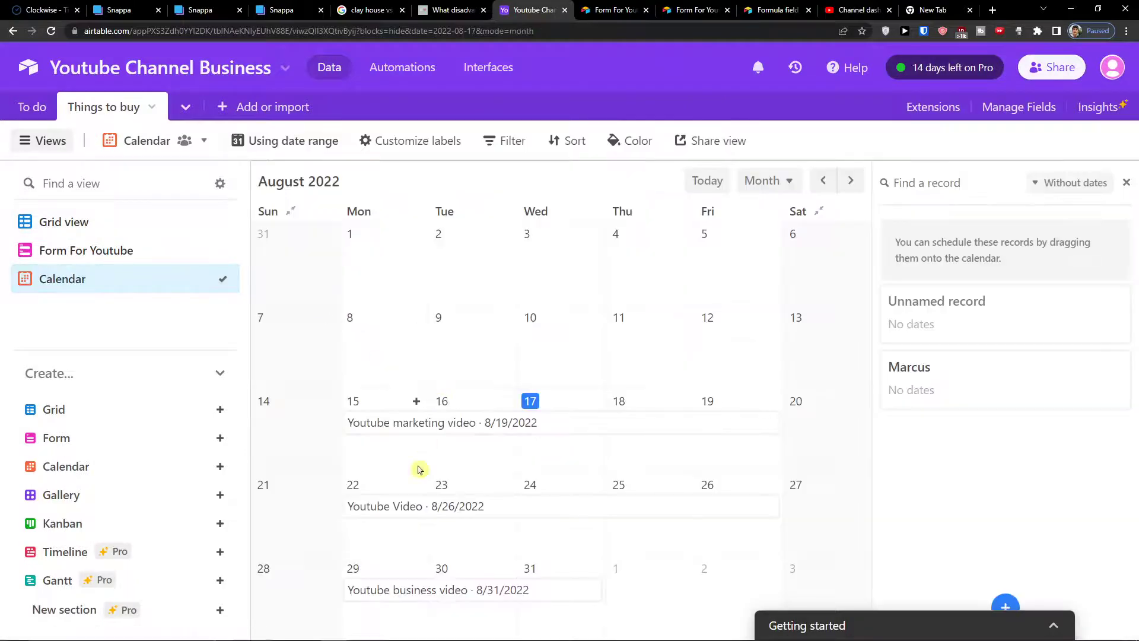
{"action": "right_click", "coordinate": [476, 423]}
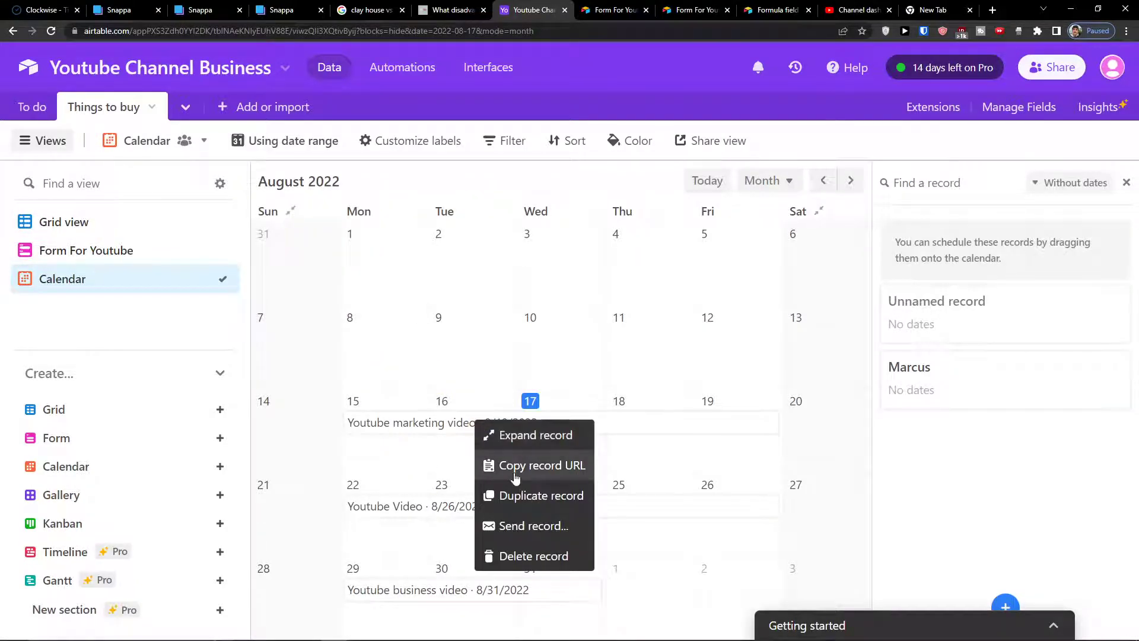
{"action": "left_click", "coordinate": [525, 438]}
{"action": "scroll", "coordinate": [521, 439], "scroll_direction": "down", "scroll_amount": 7}
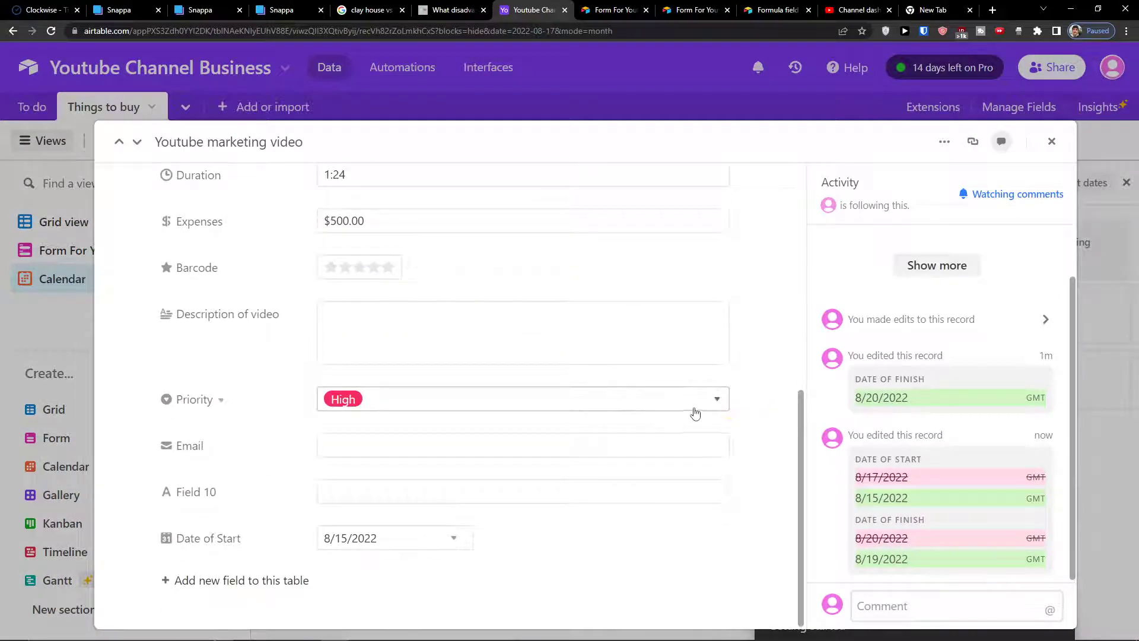
{"action": "scroll", "coordinate": [605, 493], "scroll_direction": "up", "scroll_amount": 5}
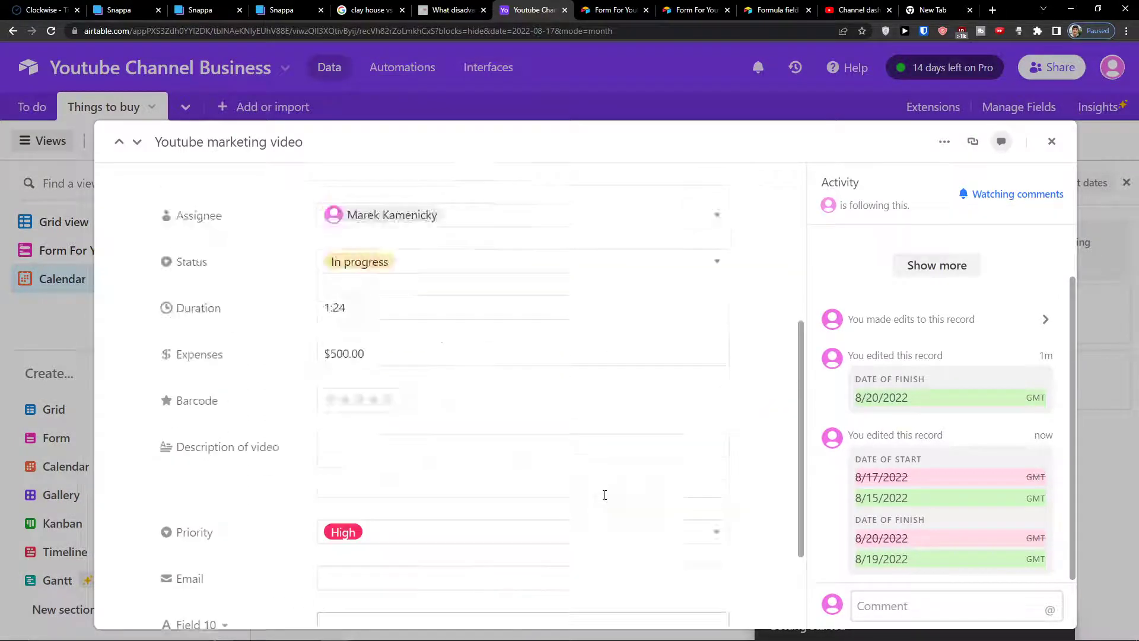
{"action": "left_click", "coordinate": [1104, 341]}
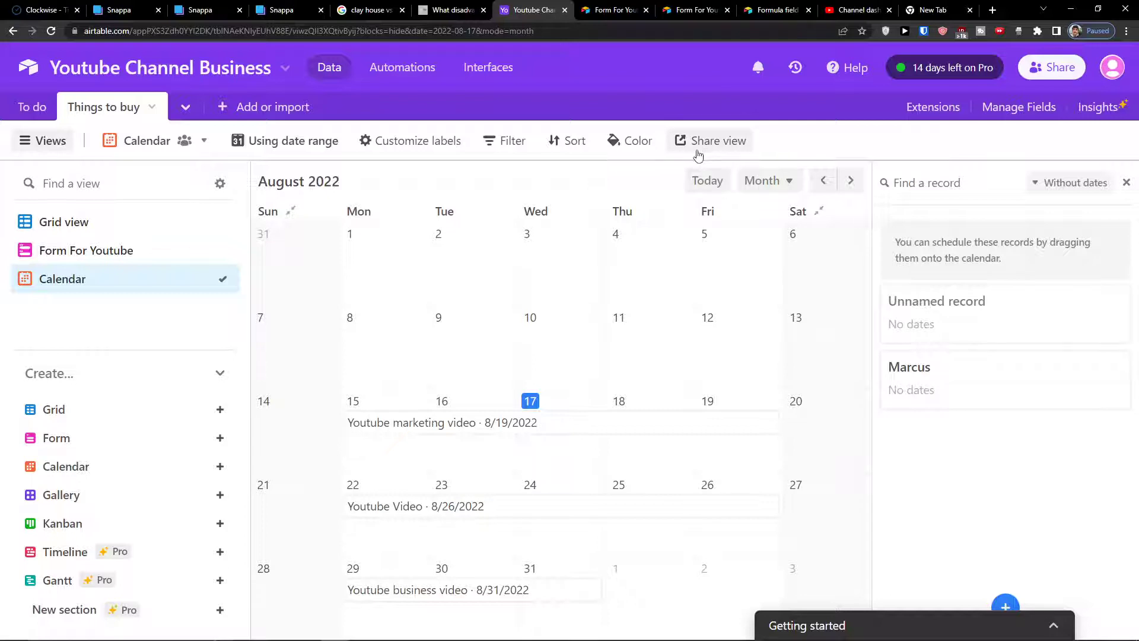
{"action": "left_click", "coordinate": [616, 155]}
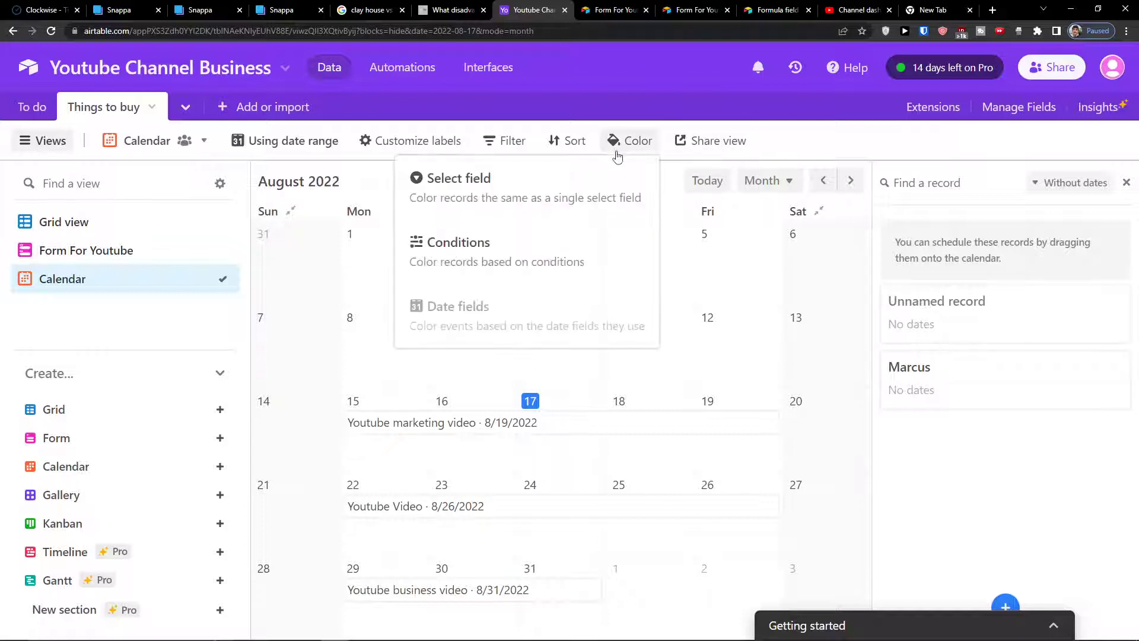
- Try colouring calendar events by Status and Priority, ending on Status
{"action": "left_click", "coordinate": [575, 195]}
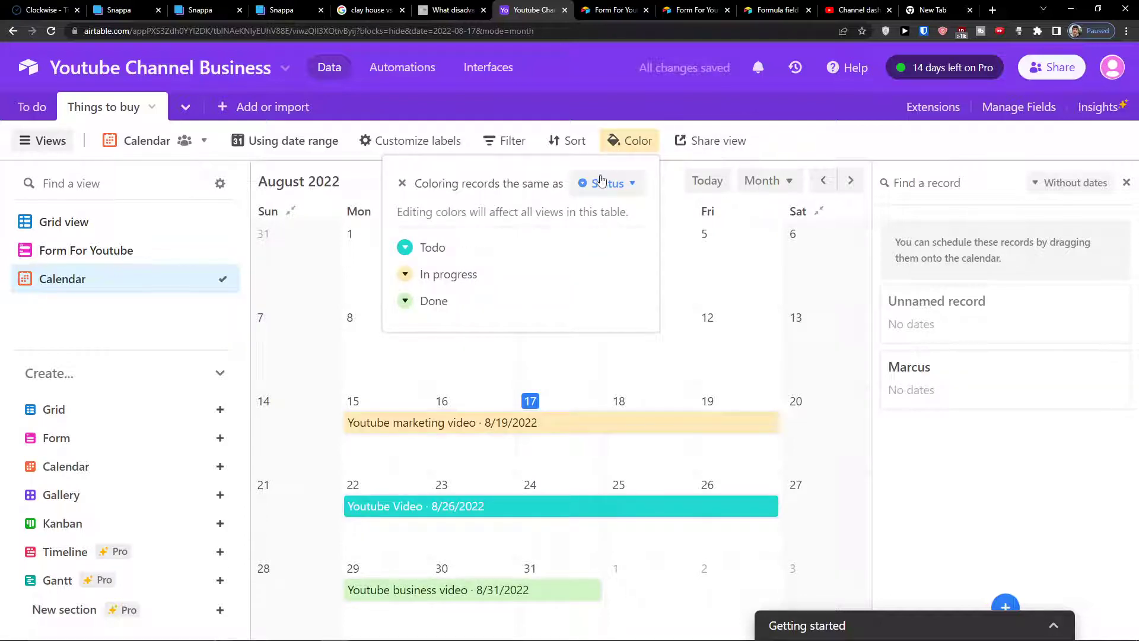
{"action": "left_click", "coordinate": [640, 144]}
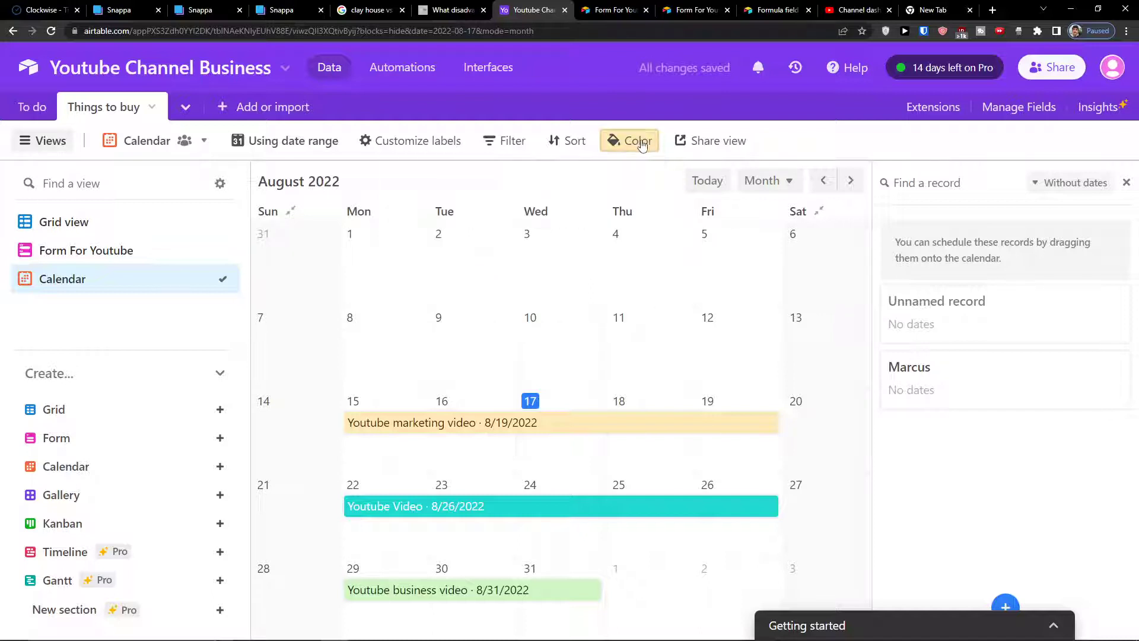
{"action": "left_click", "coordinate": [638, 142]}
{"action": "left_click", "coordinate": [599, 184]}
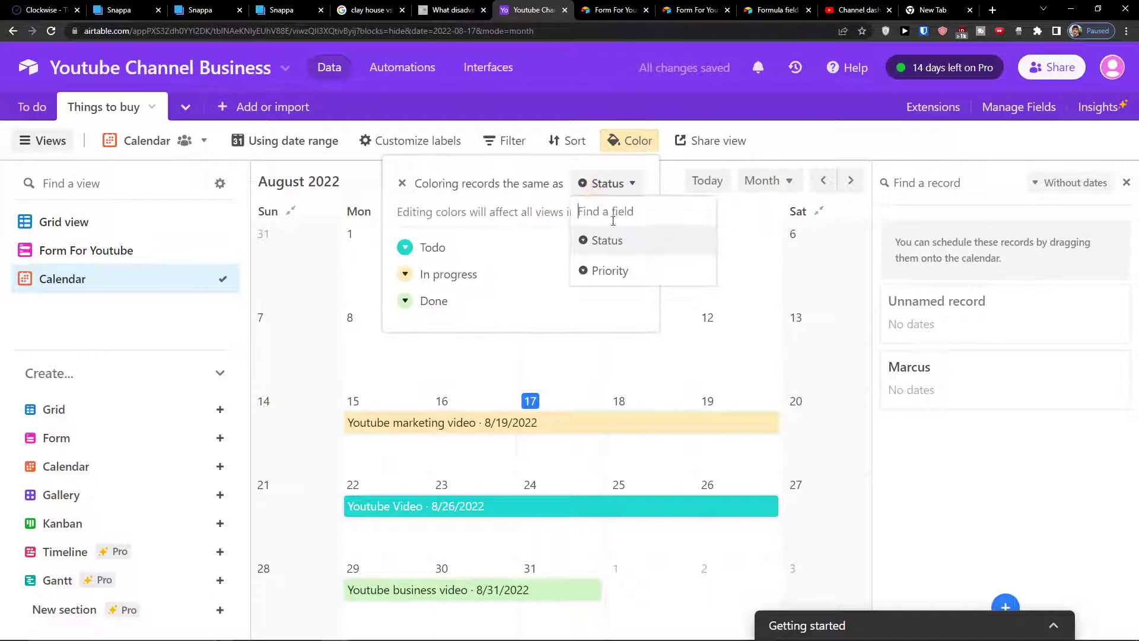
{"action": "left_click", "coordinate": [617, 267]}
{"action": "left_click", "coordinate": [616, 178]}
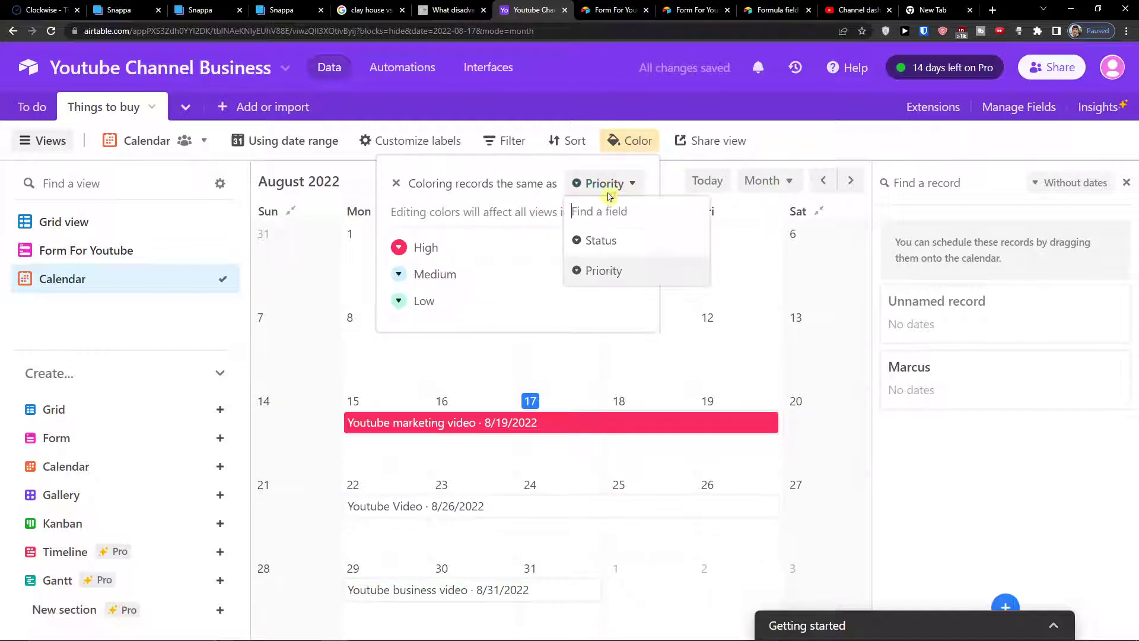
{"action": "left_click", "coordinate": [602, 241]}
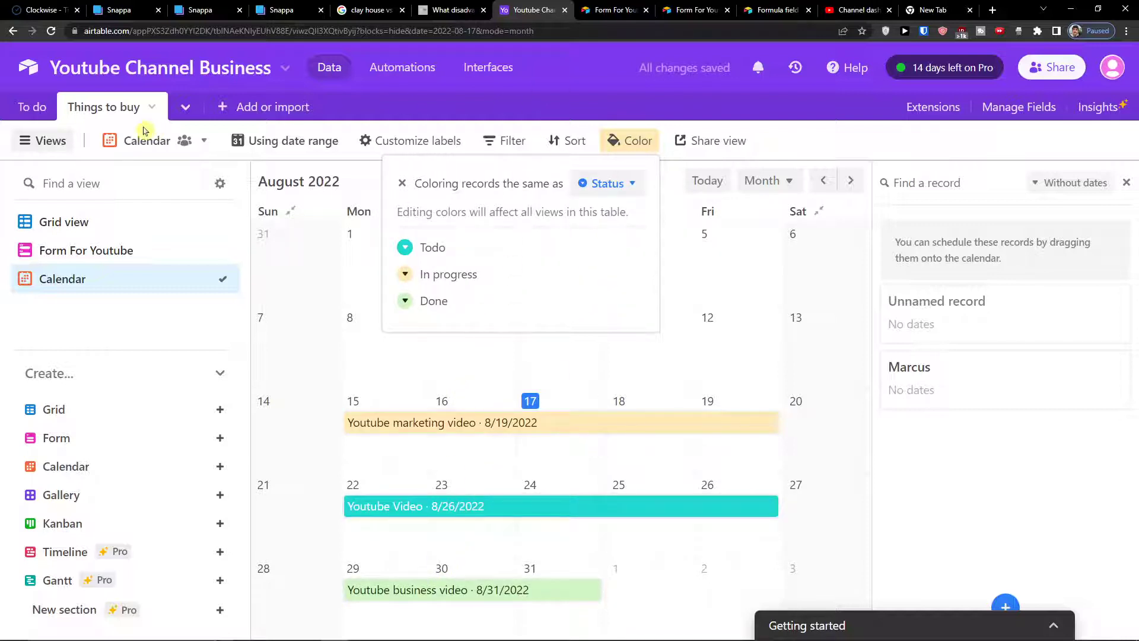
- Set Youtube Video and Youtube business video priorities to Medium in Grid view
{"action": "left_click", "coordinate": [38, 225]}
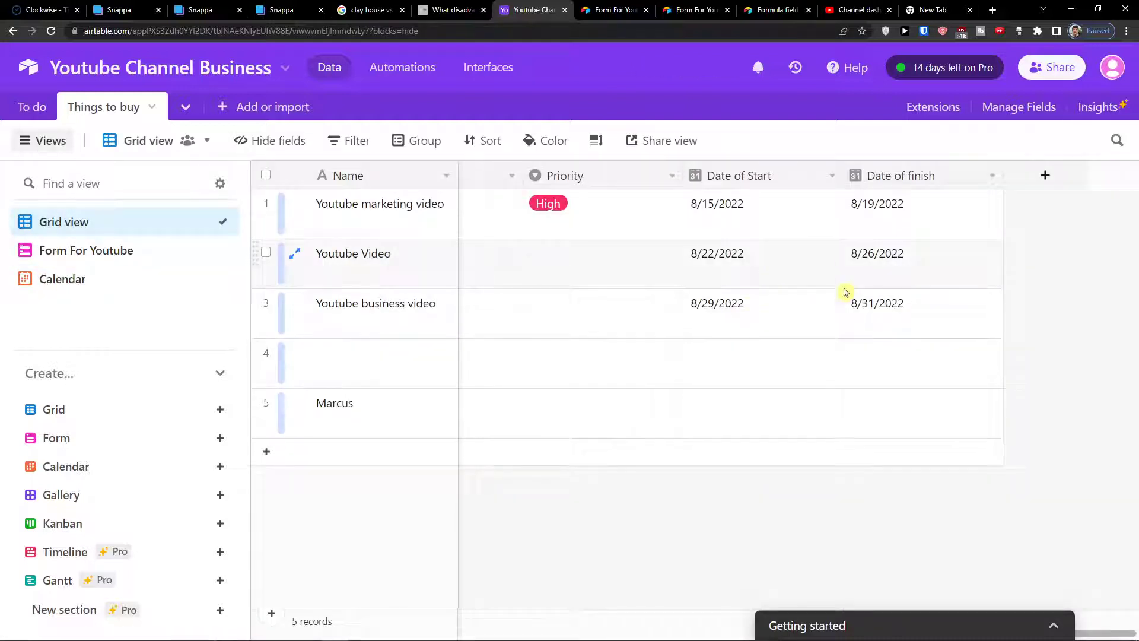
{"action": "left_click", "coordinate": [653, 257]}
{"action": "left_click", "coordinate": [653, 257]}
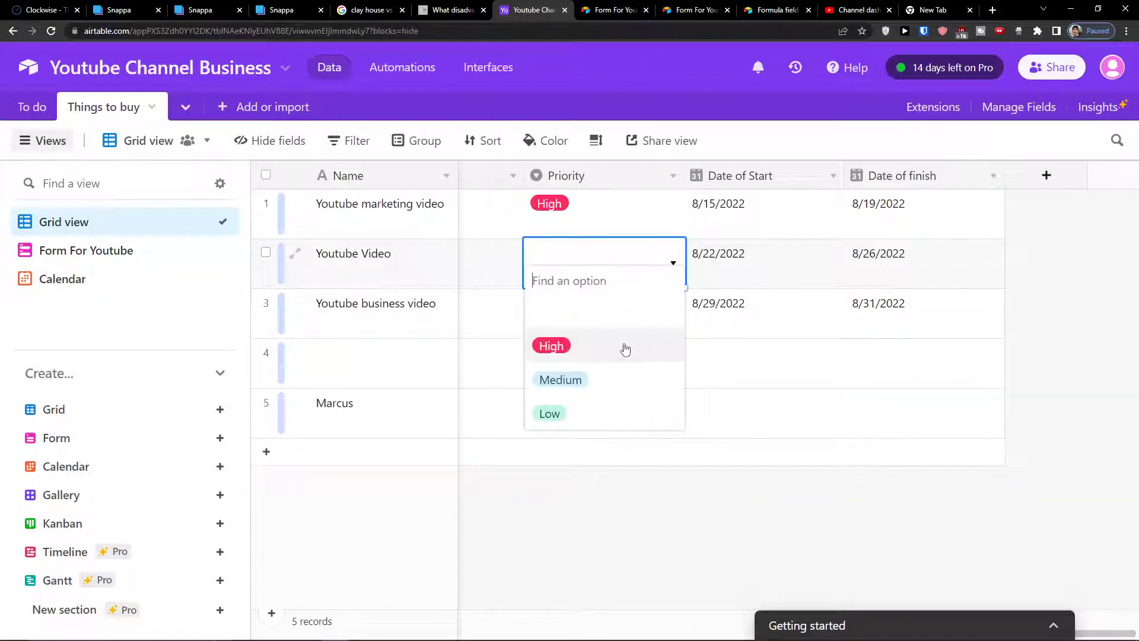
{"action": "left_click", "coordinate": [607, 374]}
{"action": "left_click", "coordinate": [589, 323]}
{"action": "left_click", "coordinate": [577, 325]}
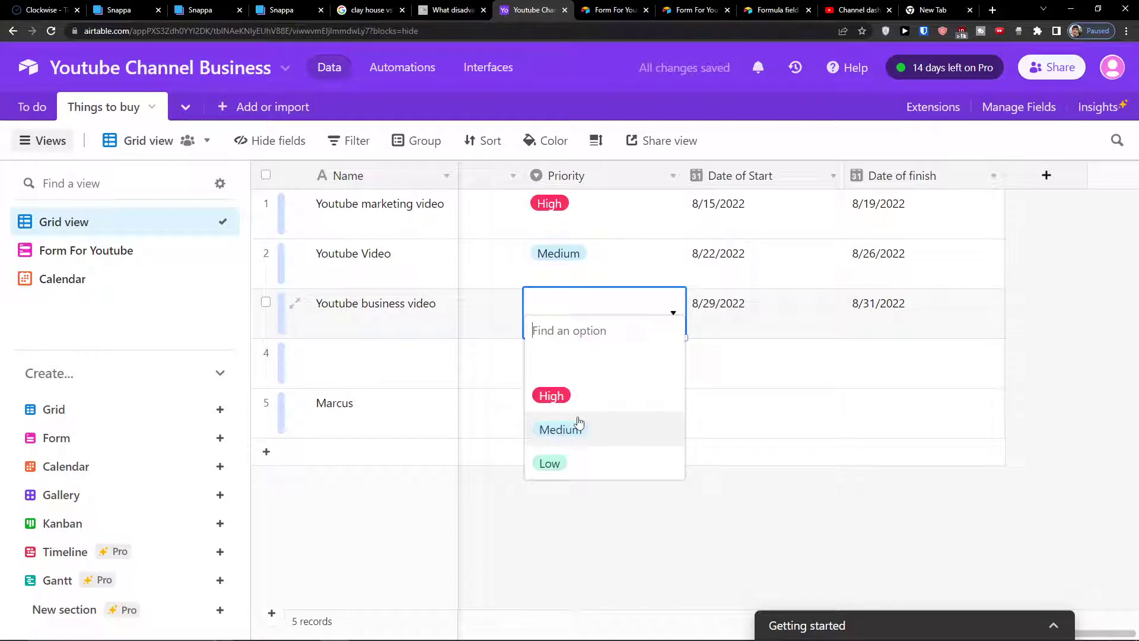
{"action": "left_click", "coordinate": [578, 426]}
- Colour the Calendar view's events by the Priority field
{"action": "left_click", "coordinate": [93, 277]}
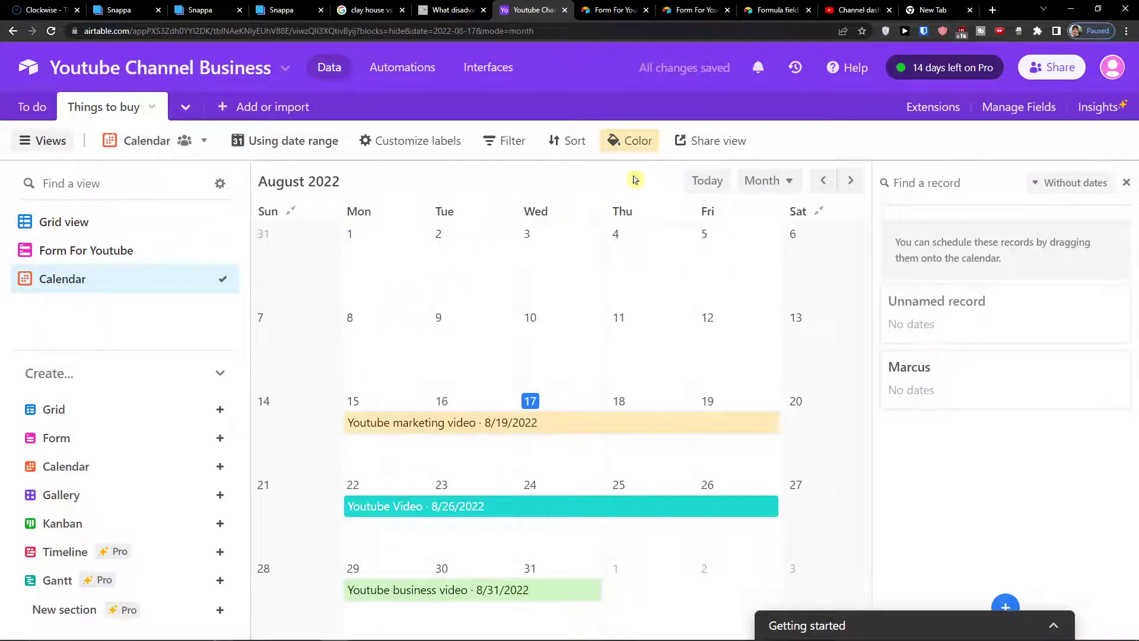
{"action": "left_click", "coordinate": [646, 147]}
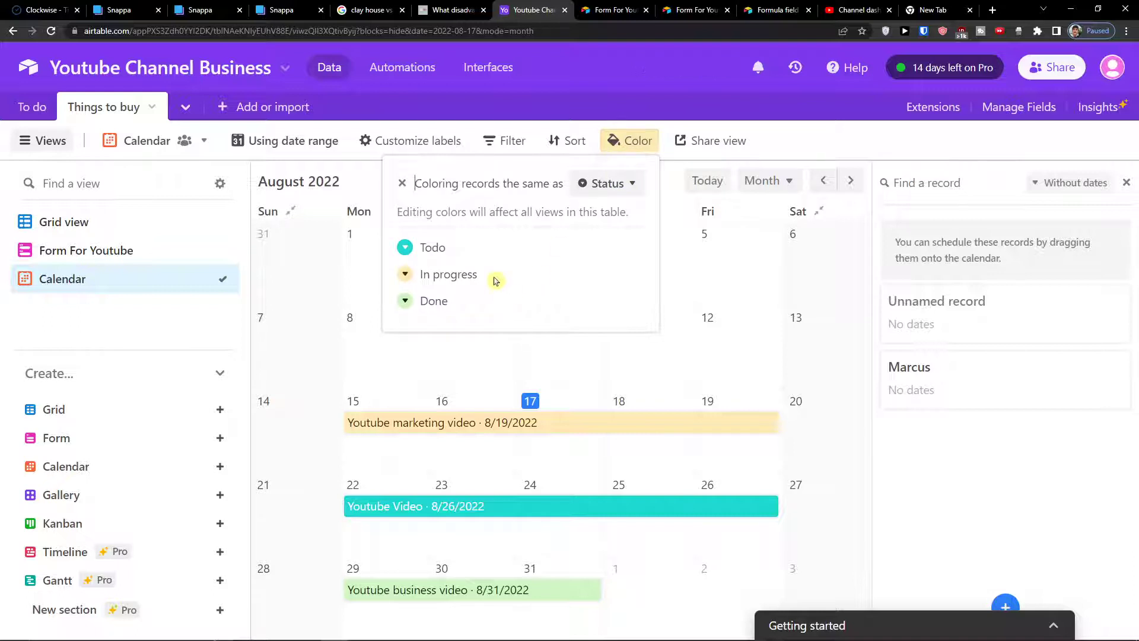
{"action": "left_click", "coordinate": [595, 185]}
{"action": "left_click", "coordinate": [612, 264]}
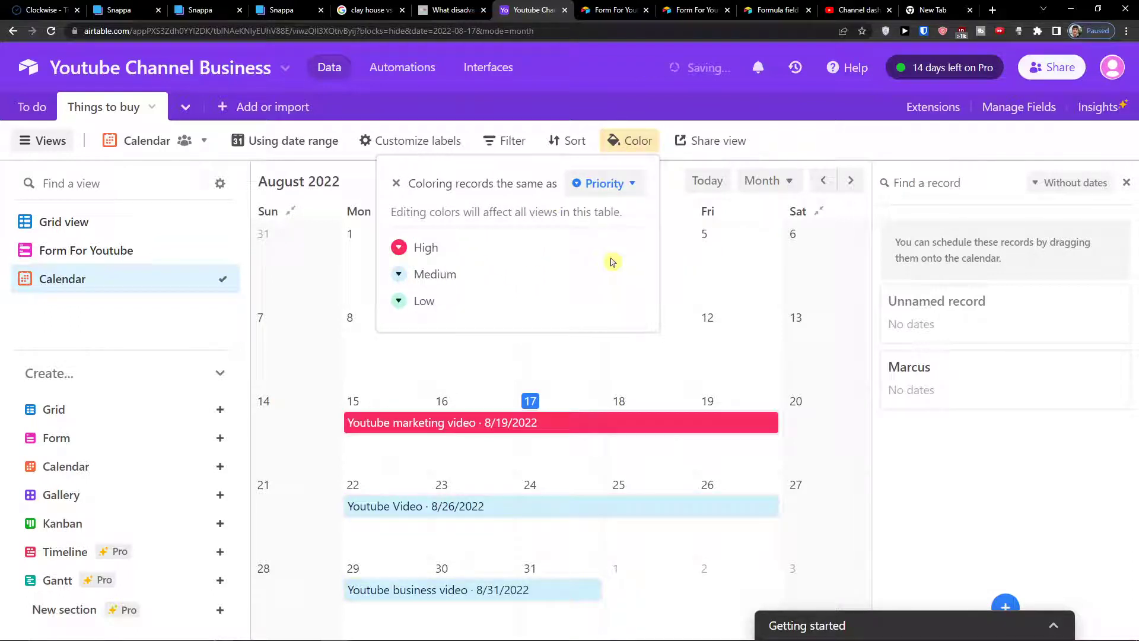
{"action": "left_click", "coordinate": [564, 349]}
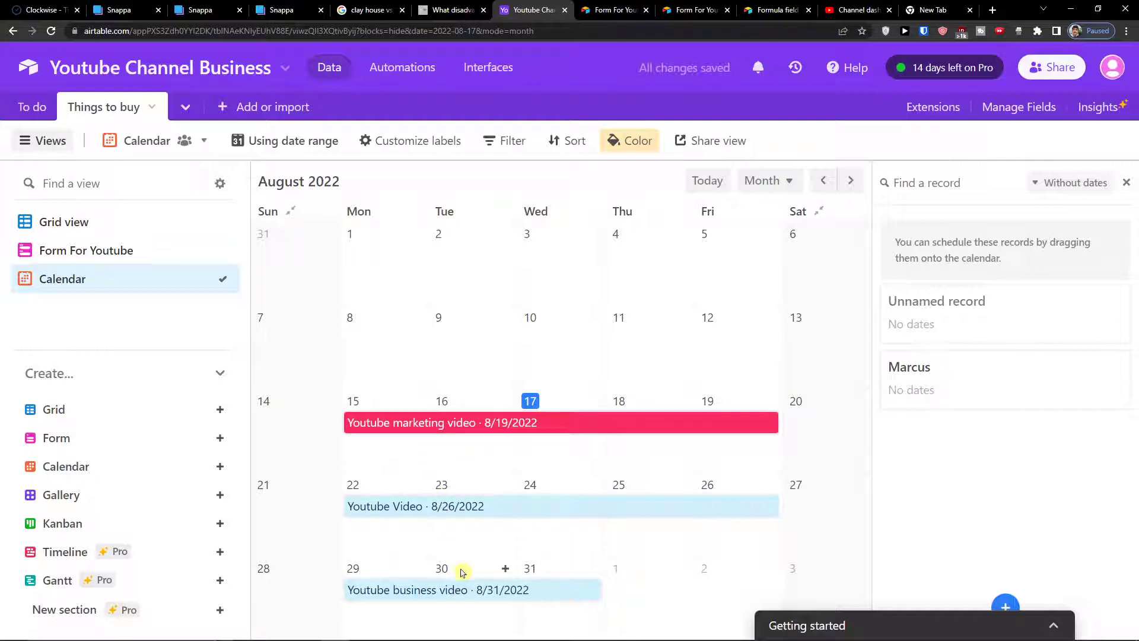
{"action": "left_click", "coordinate": [703, 141]}
- Create a shared calendar link and copy its iCal external-sync URL
{"action": "left_click", "coordinate": [755, 207]}
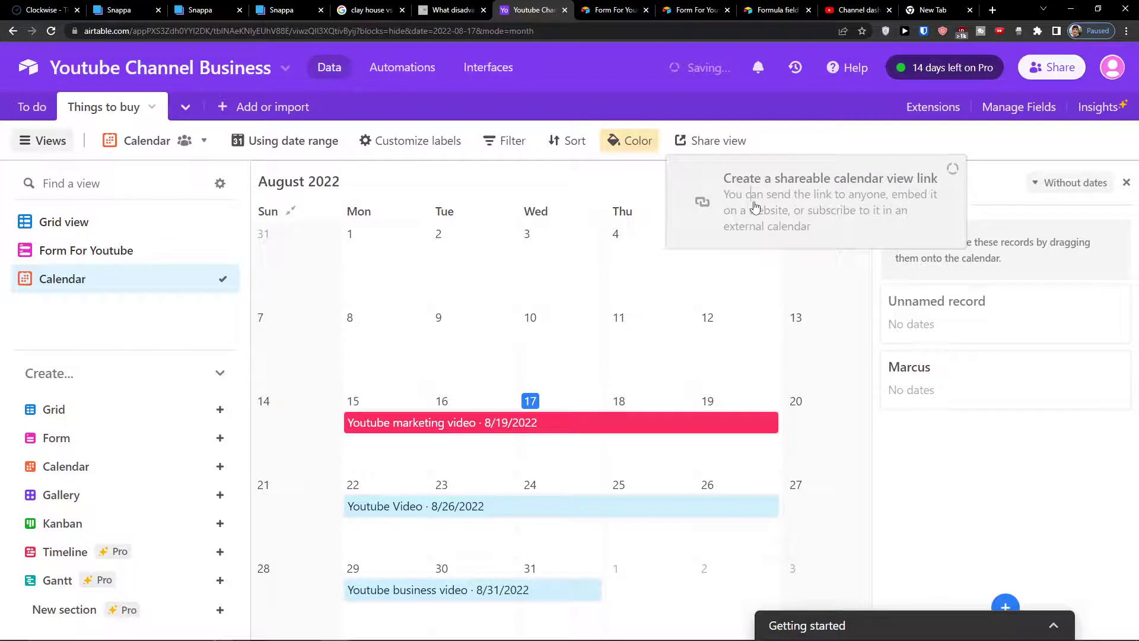
{"action": "left_click", "coordinate": [752, 264]}
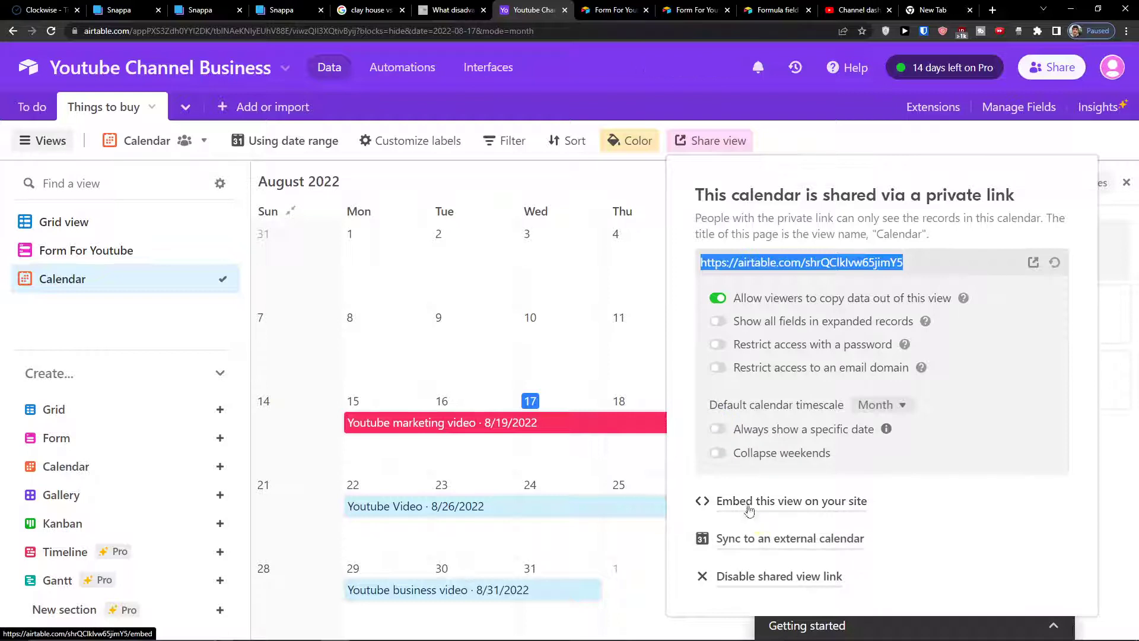
{"action": "left_click", "coordinate": [778, 548]}
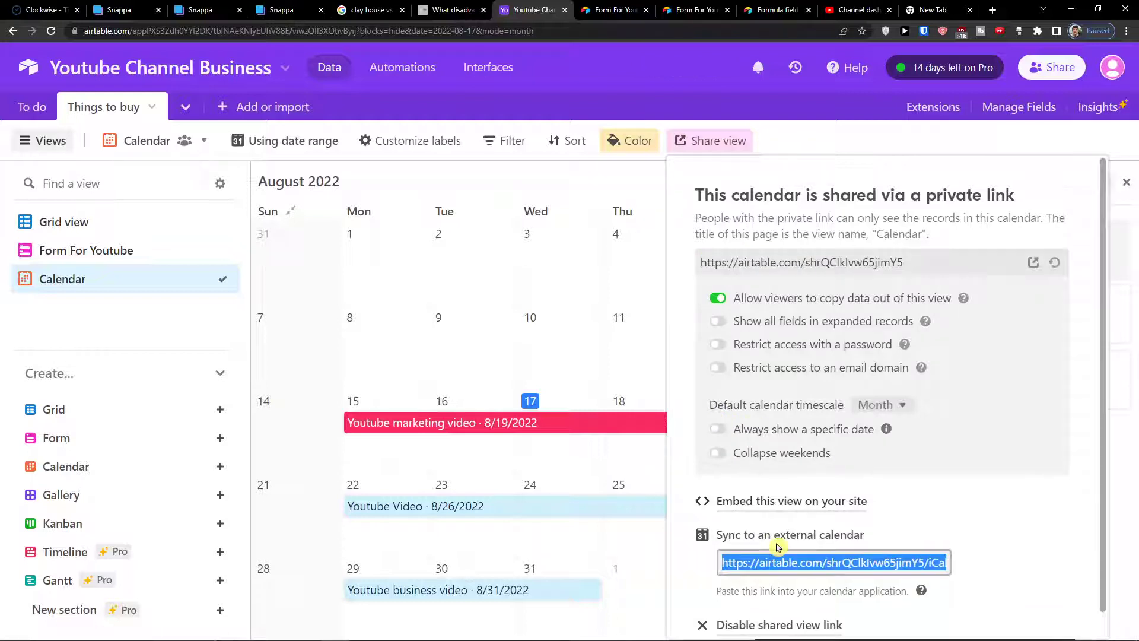
{"action": "scroll", "coordinate": [766, 549], "scroll_direction": "down", "scroll_amount": 1}
{"action": "left_click", "coordinate": [760, 550]}
{"action": "left_click_drag", "start_coordinate": [760, 550], "coordinate": [685, 541]}
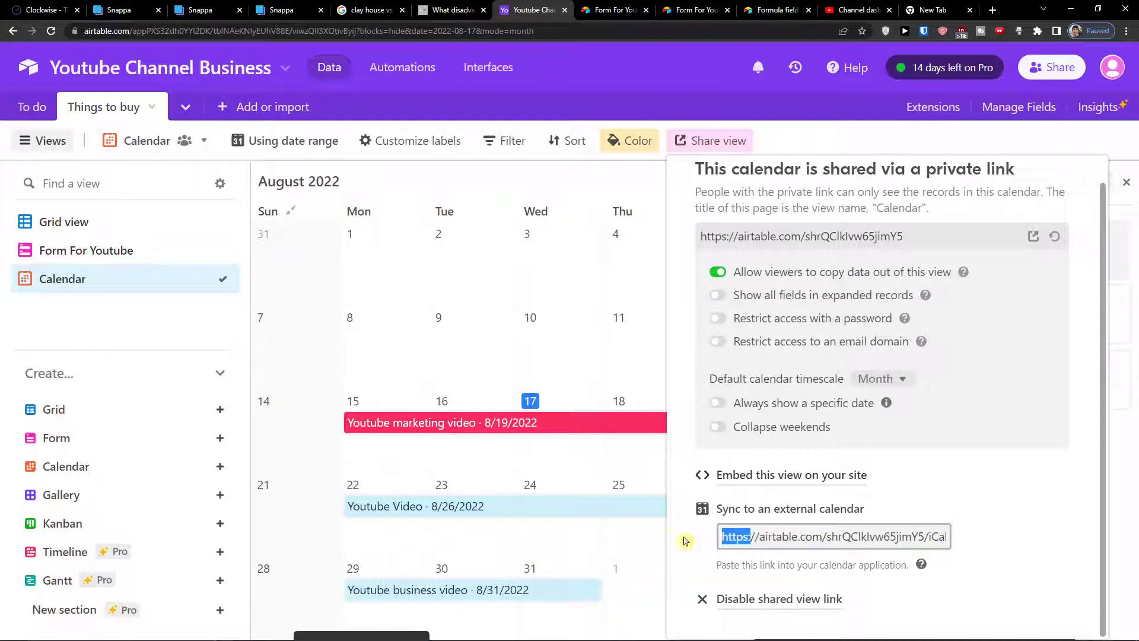
{"action": "left_click", "coordinate": [734, 546]}
{"action": "right_click", "coordinate": [769, 532]}
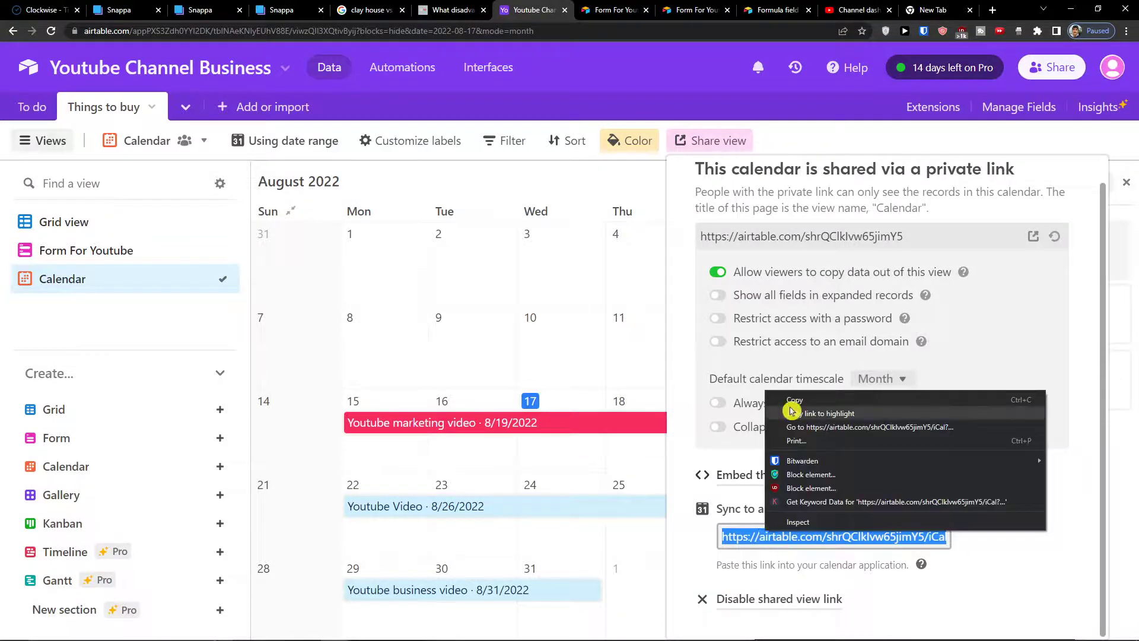
{"action": "left_click", "coordinate": [791, 407]}
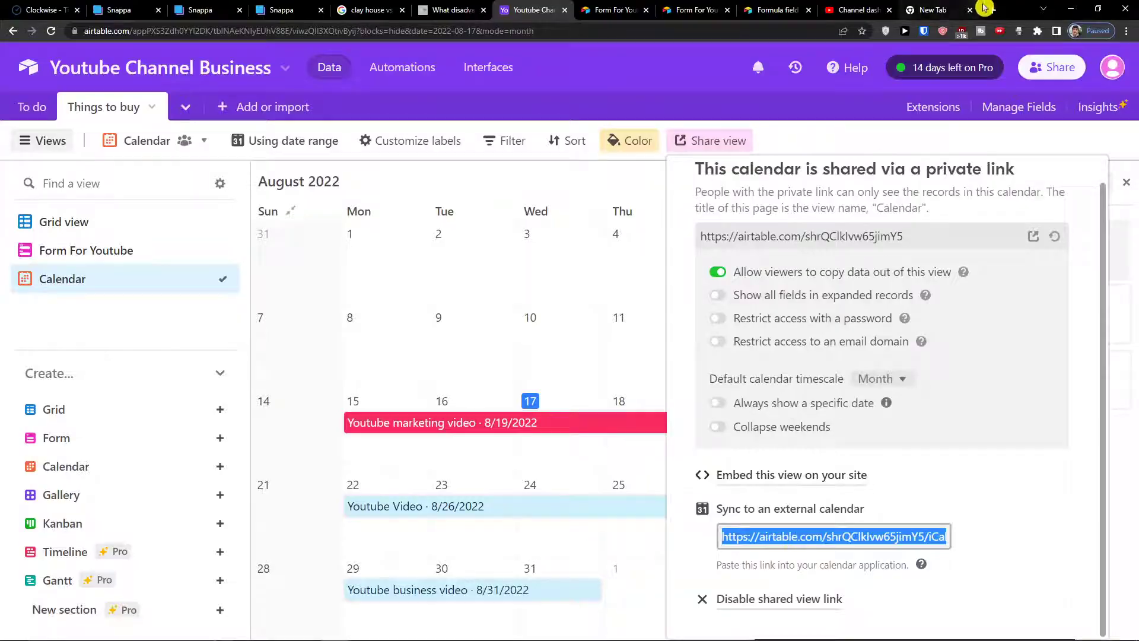
- Open Google Calendar in a new tab and maximize its window
{"action": "left_click", "coordinate": [989, 10]}
{"action": "type", "text": "google calen"}
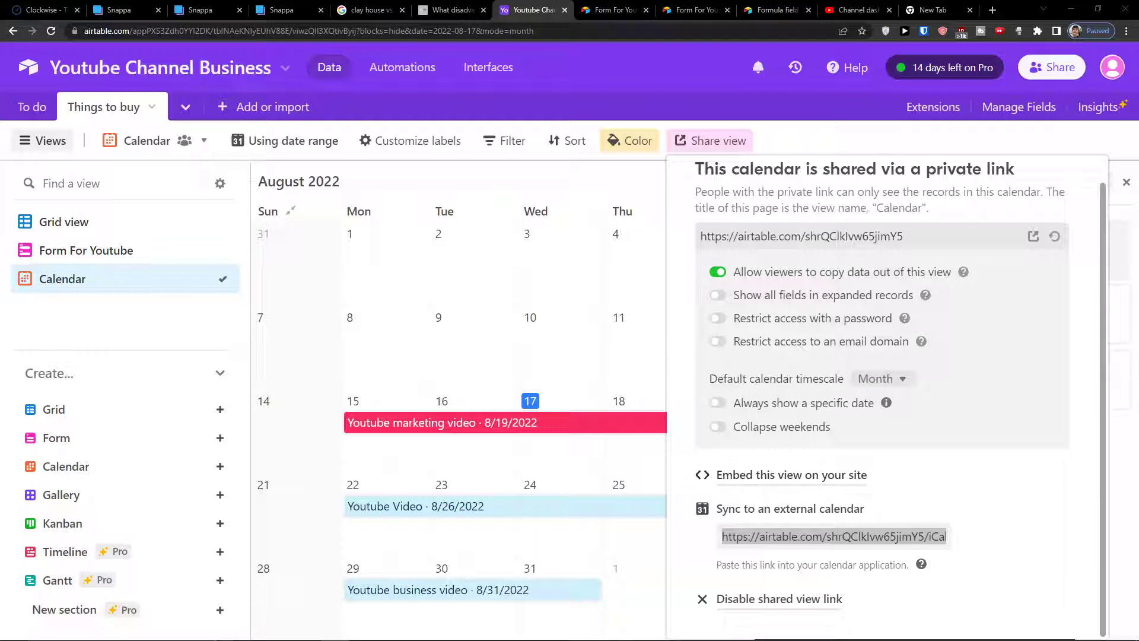
{"action": "left_click_drag", "start_coordinate": [0, 237], "coordinate": [344, 209]}
{"action": "double_click", "coordinate": [344, 209]}
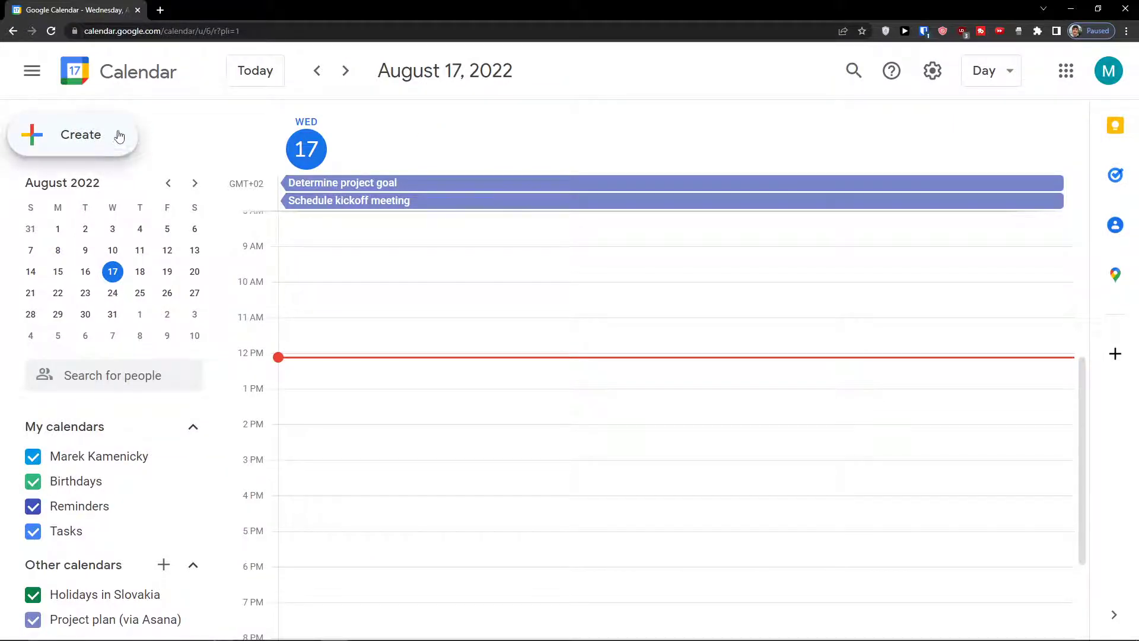
{"action": "left_click", "coordinate": [34, 72]}
{"action": "left_click", "coordinate": [36, 81]}
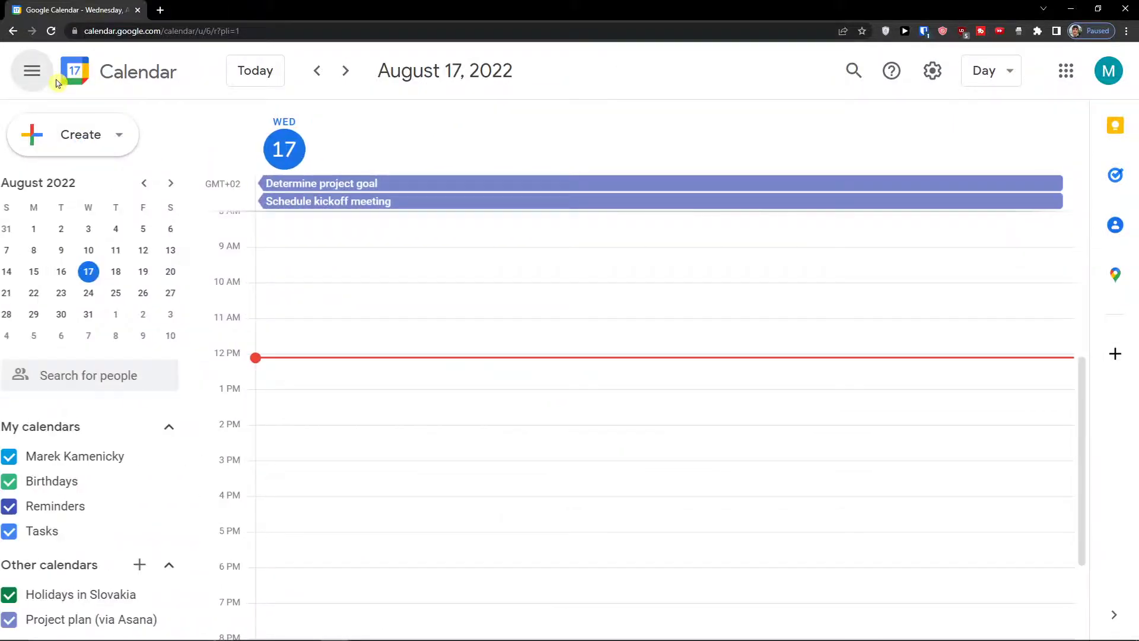
- Open Google Calendar's settings page and look through the Event settings and World clock sections
{"action": "left_click", "coordinate": [942, 75]}
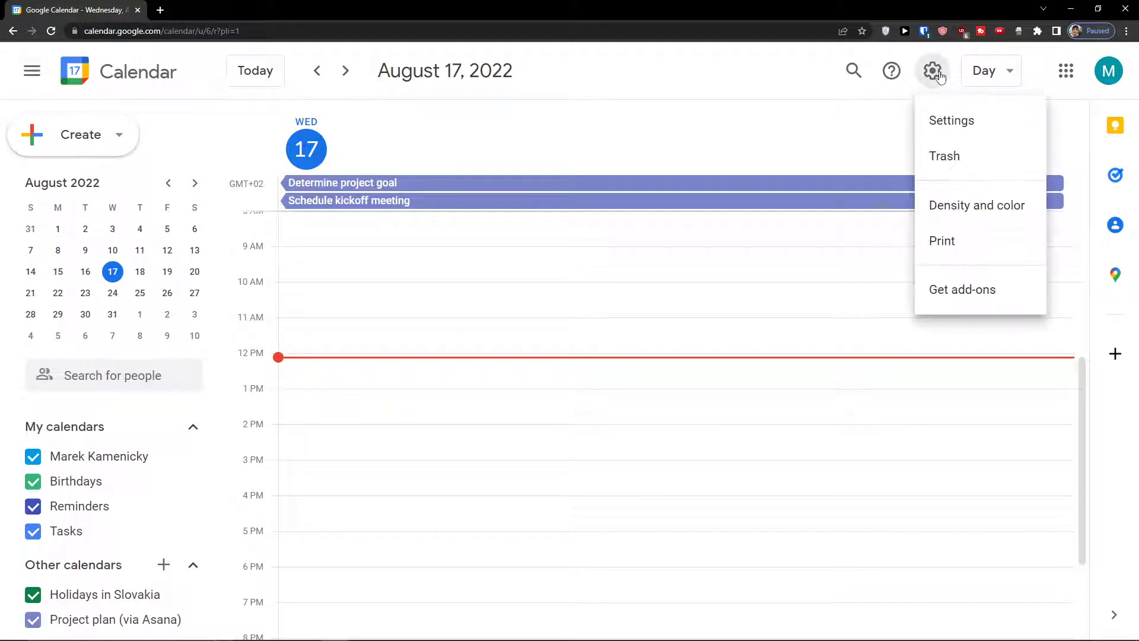
{"action": "left_click", "coordinate": [939, 126]}
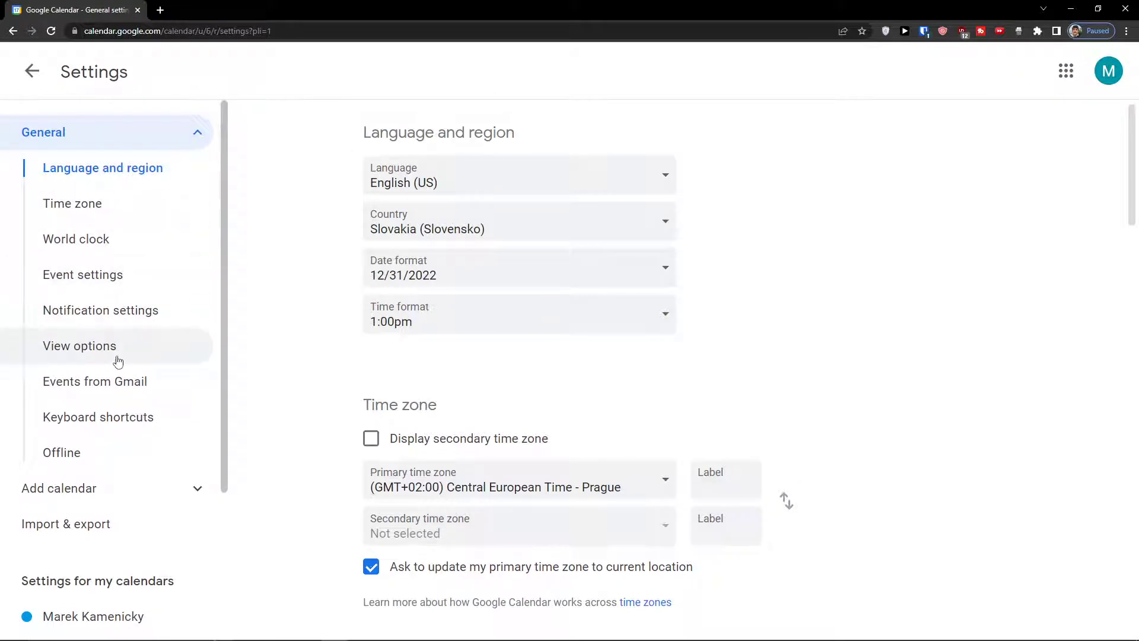
{"action": "left_click", "coordinate": [101, 279]}
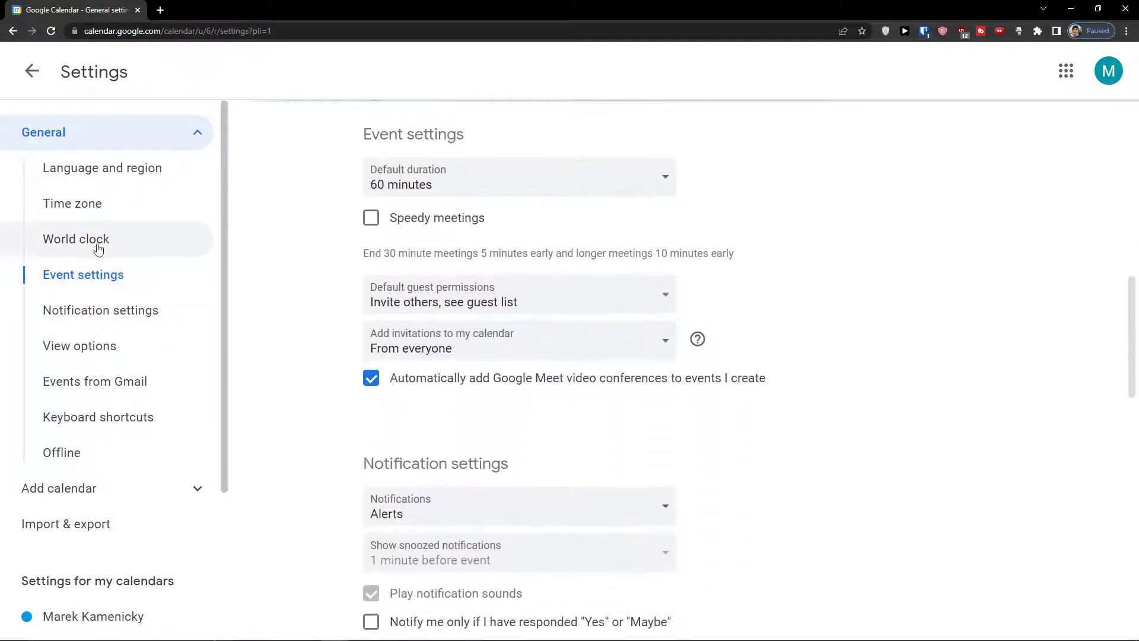
{"action": "left_click", "coordinate": [96, 239]}
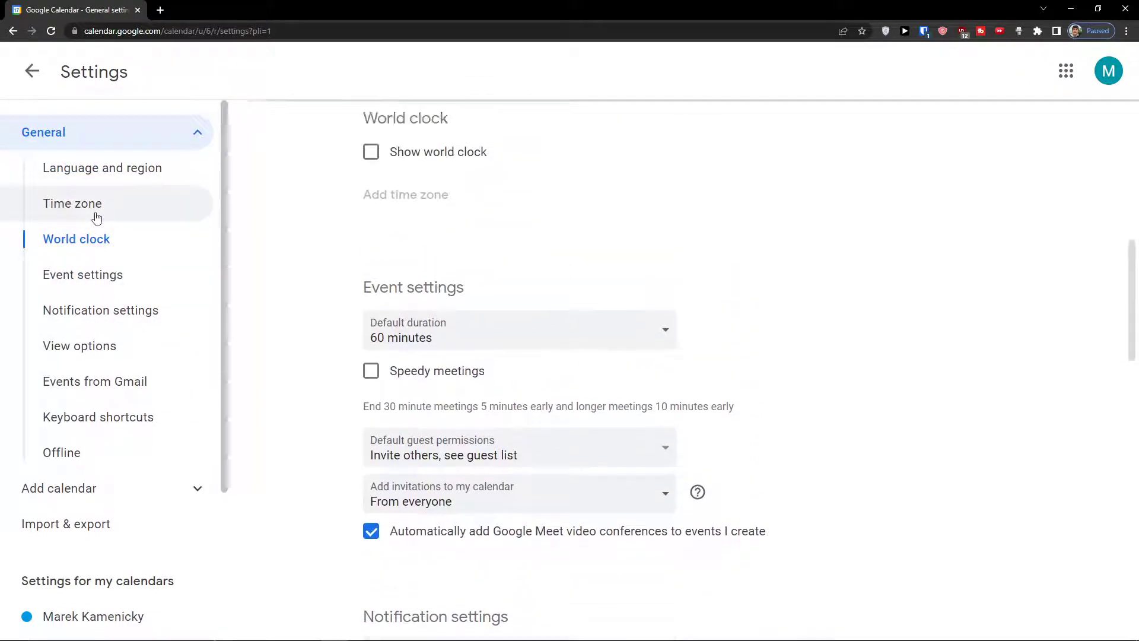
- Add the copied Airtable iCal link as a new calendar From URL
{"action": "left_click", "coordinate": [100, 483]}
{"action": "scroll", "coordinate": [89, 463], "scroll_direction": "down", "scroll_amount": 2}
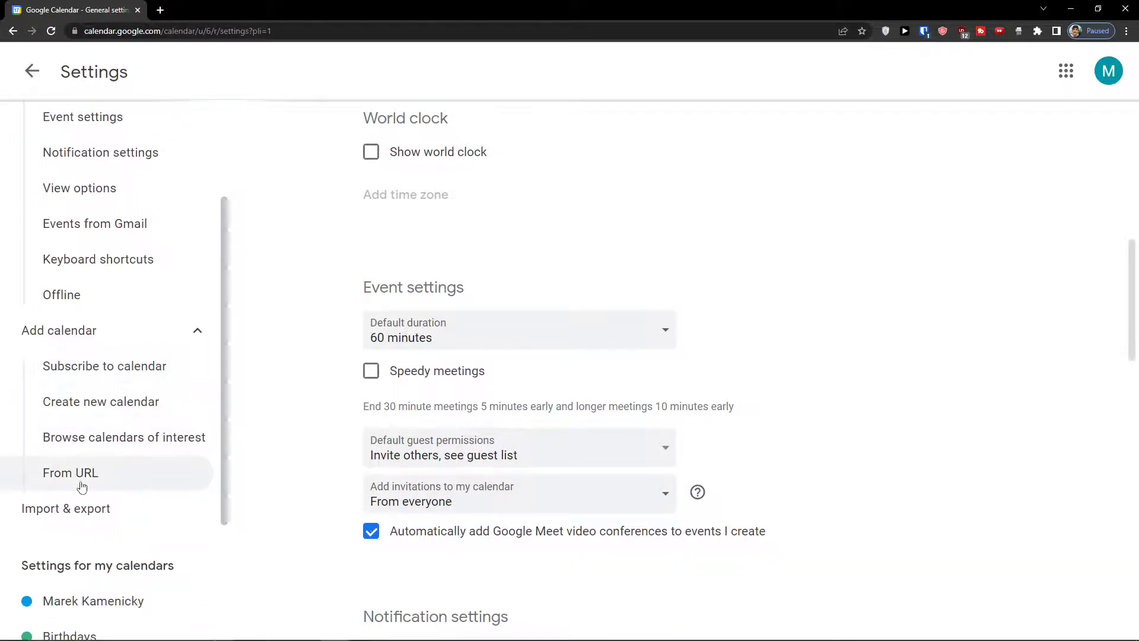
{"action": "left_click", "coordinate": [79, 479]}
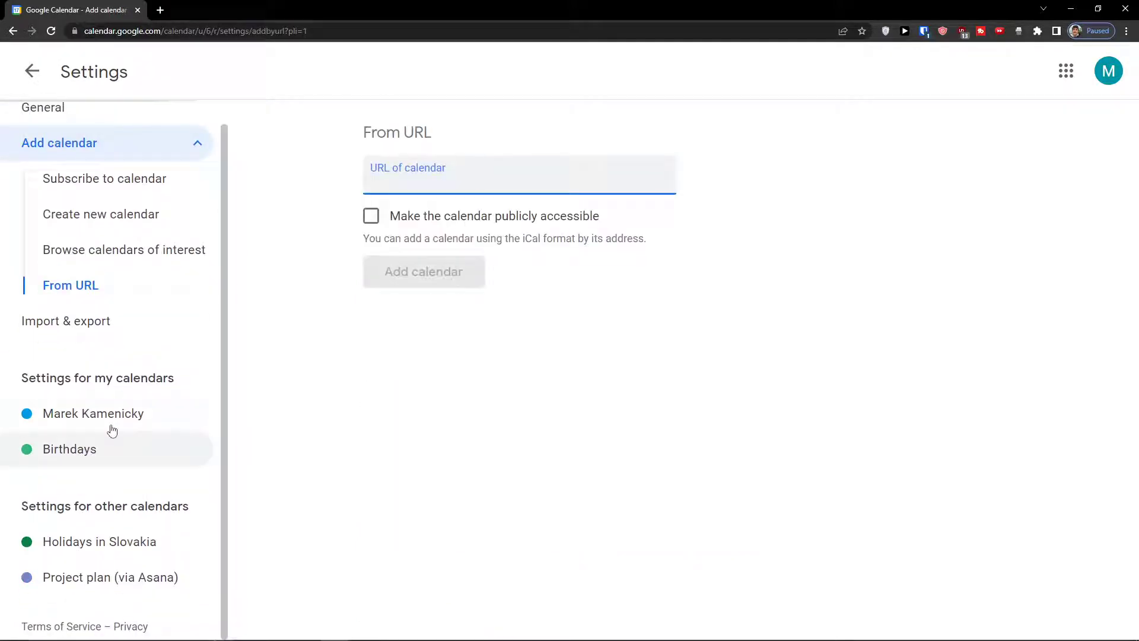
{"action": "key", "text": "ctrl+v"}
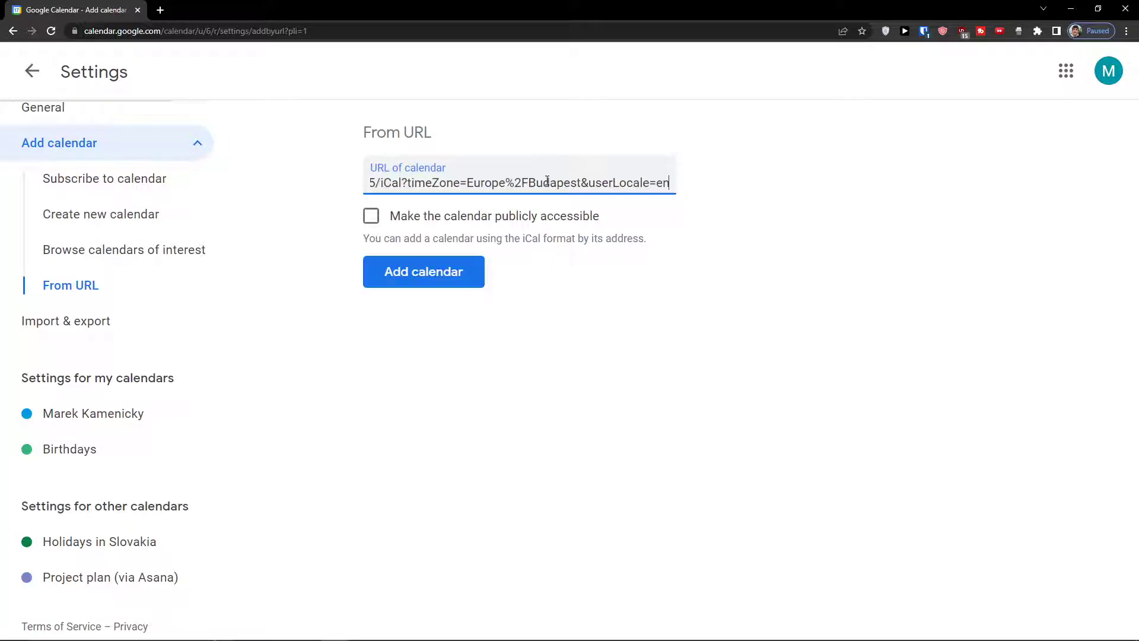
{"action": "left_click", "coordinate": [455, 272]}
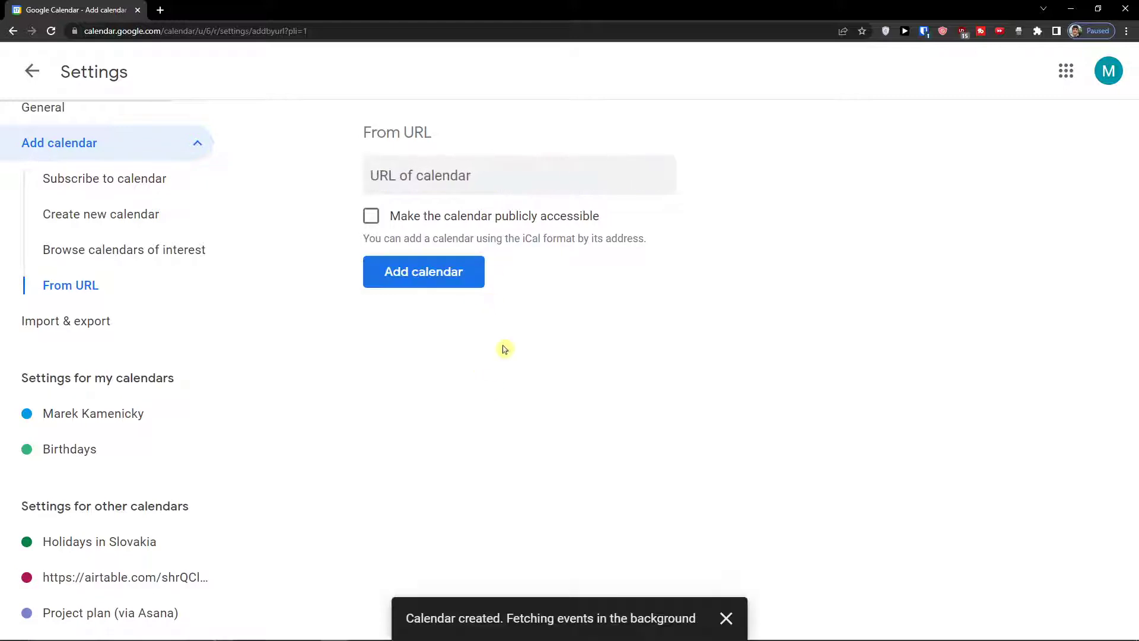
- Return to the main calendar and browse August 18, 19 and back to 17 in day view
{"action": "left_click", "coordinate": [32, 71]}
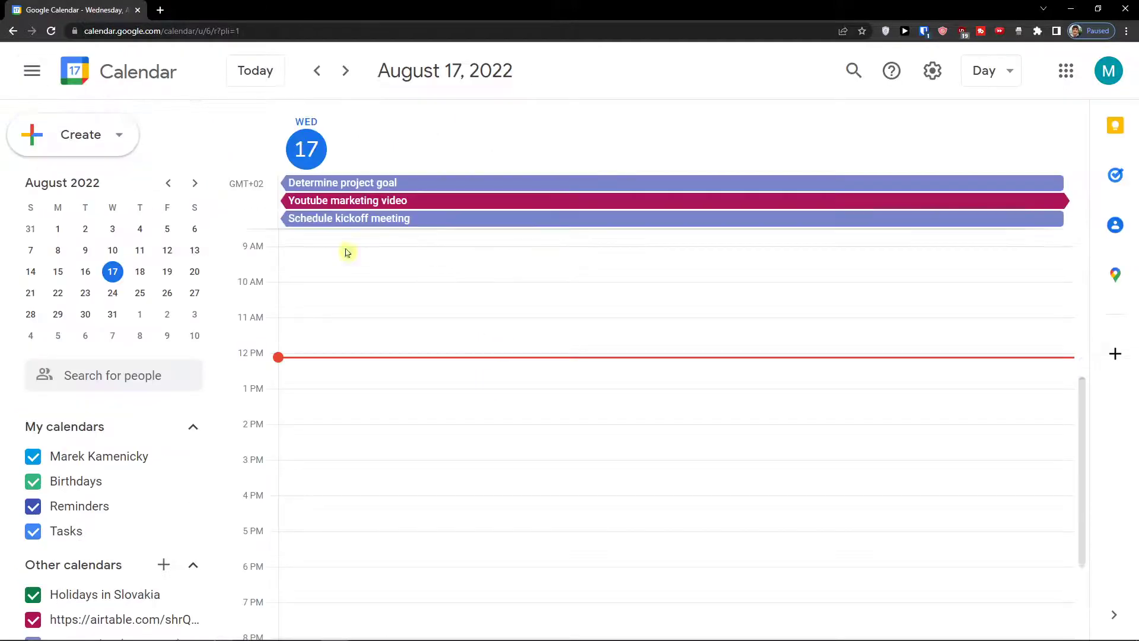
{"action": "left_click", "coordinate": [140, 271]}
{"action": "left_click", "coordinate": [168, 272]}
{"action": "left_click", "coordinate": [112, 273]}
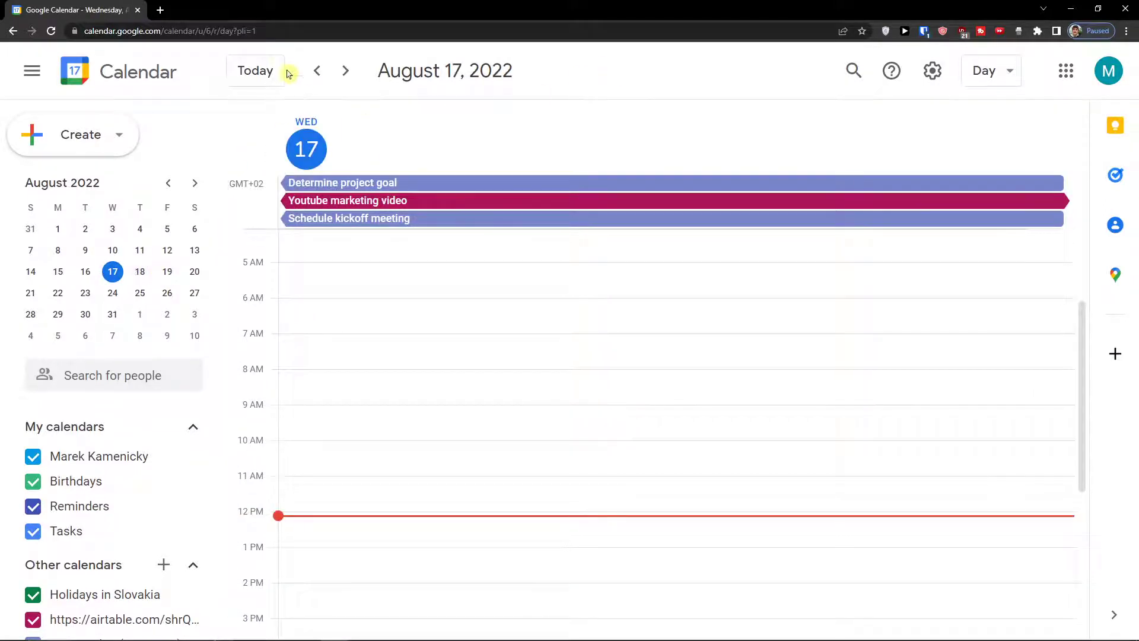
- Switch the calendar layout to Week, then to Month
{"action": "left_click", "coordinate": [1005, 74]}
{"action": "left_click", "coordinate": [978, 151]}
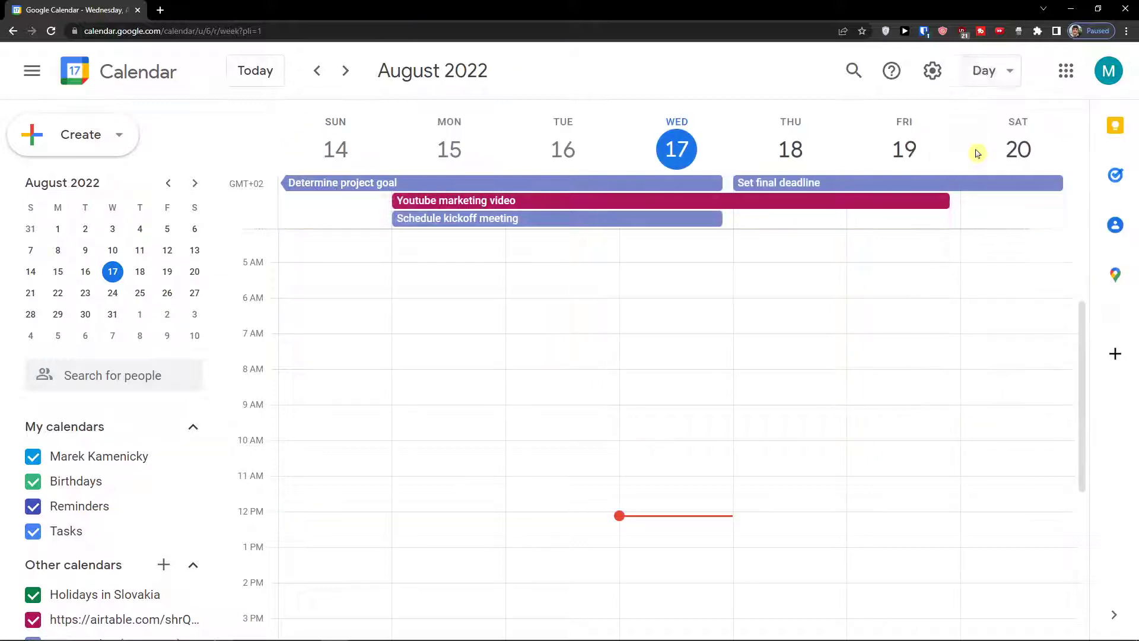
{"action": "left_click", "coordinate": [983, 72]}
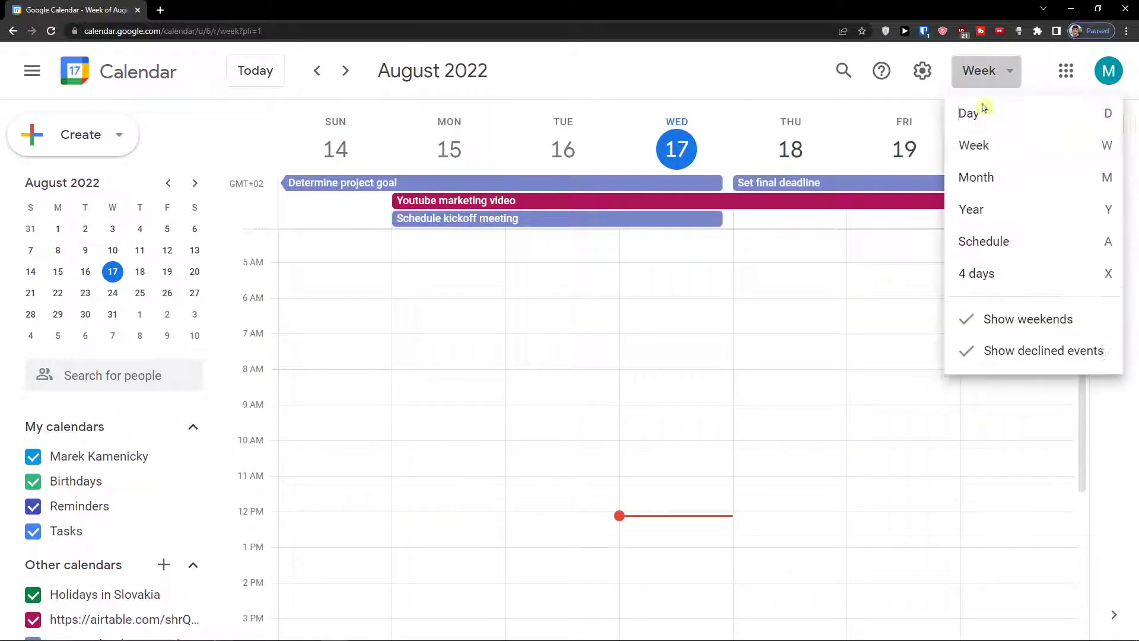
{"action": "left_click", "coordinate": [965, 183]}
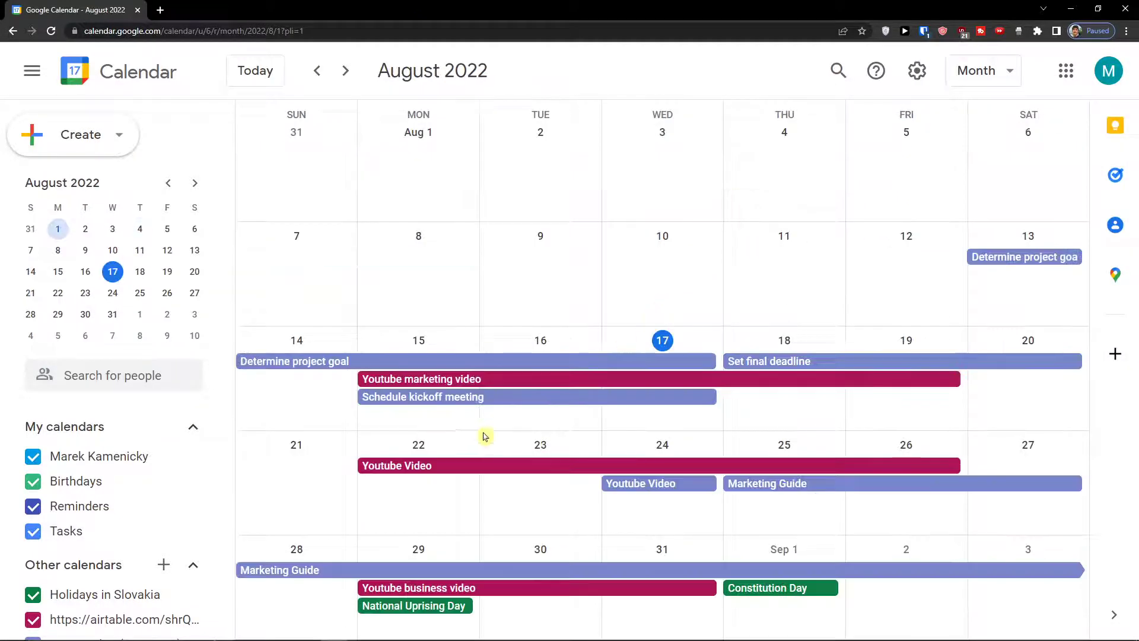
- Inspect the Youtube business video, Marketing Guide and Youtube Video event details in month view
{"action": "left_click", "coordinate": [418, 588]}
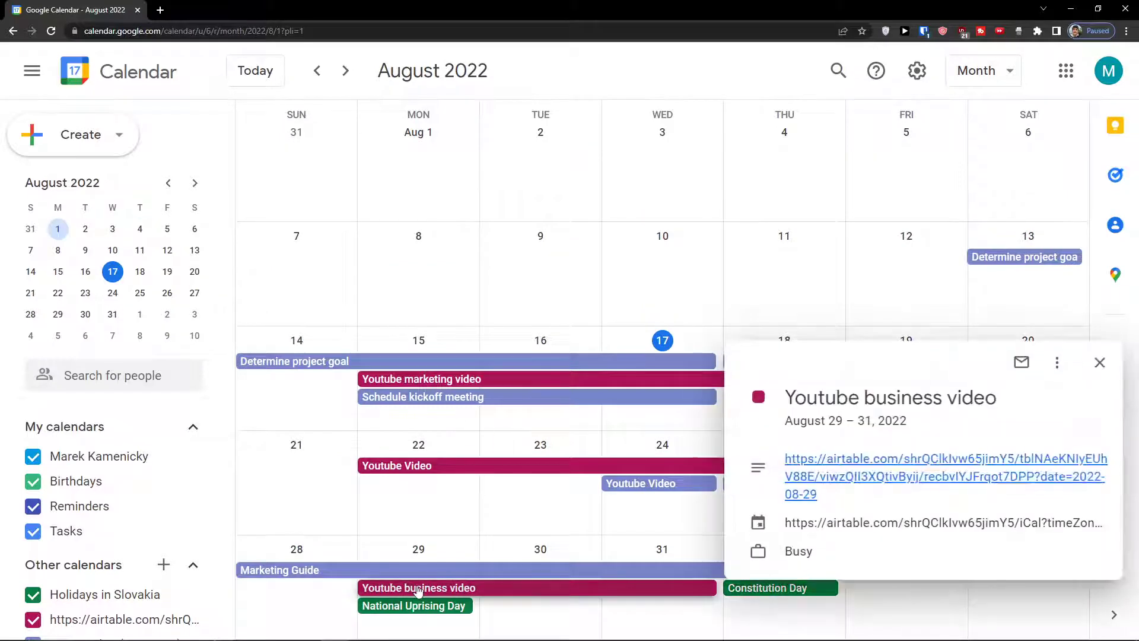
{"action": "left_click", "coordinate": [668, 570]}
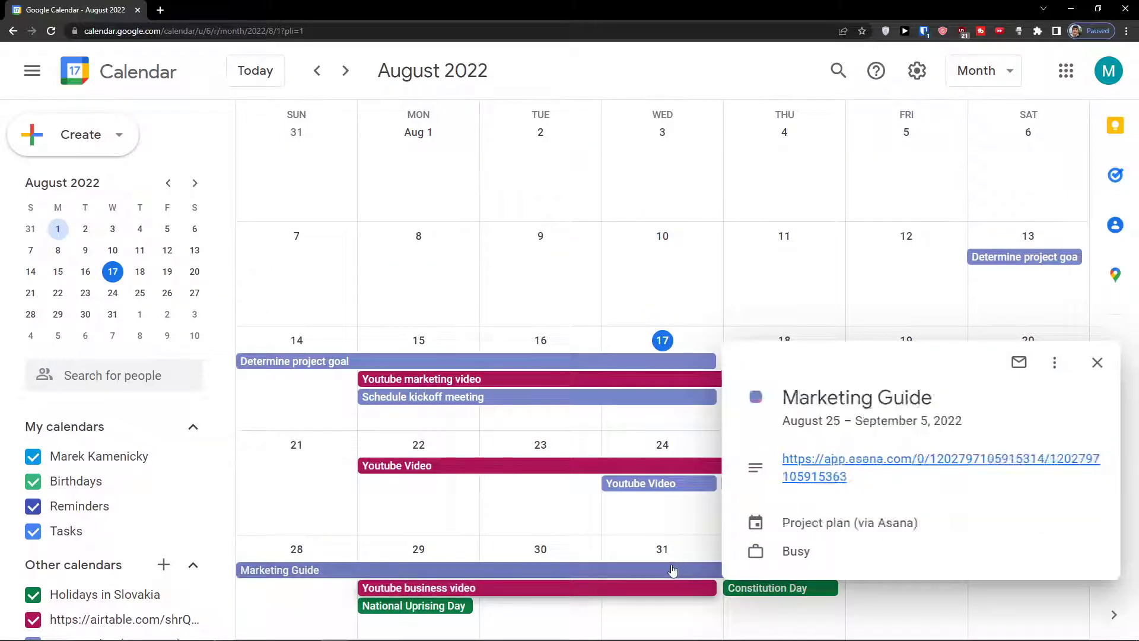
{"action": "left_click", "coordinate": [816, 539]}
{"action": "left_click", "coordinate": [670, 474]}
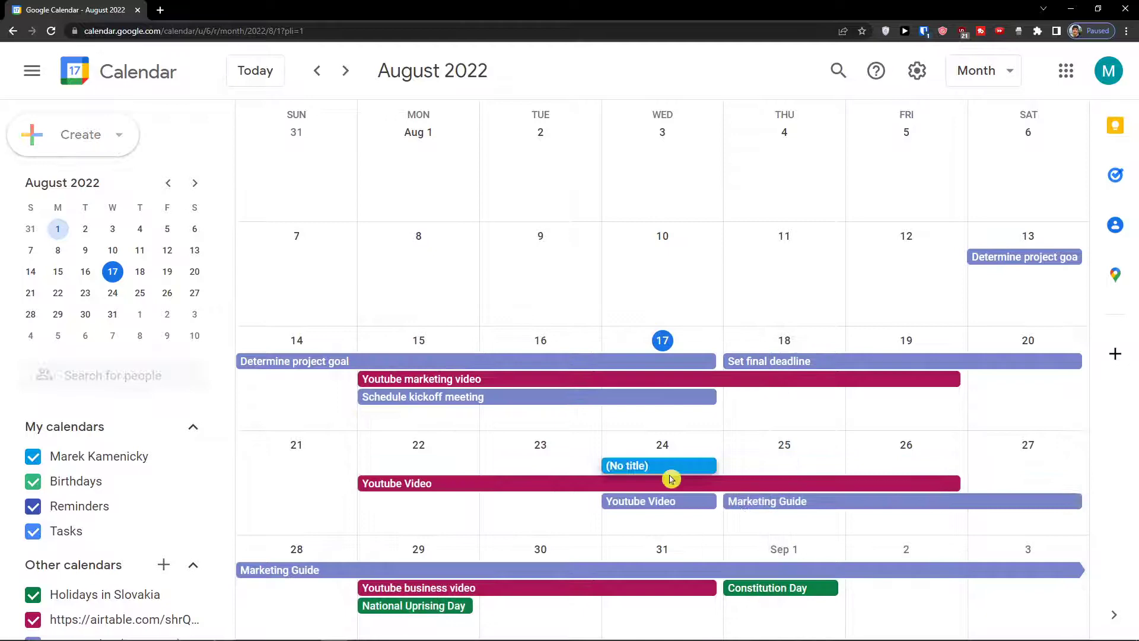
{"action": "left_click", "coordinate": [688, 519]}
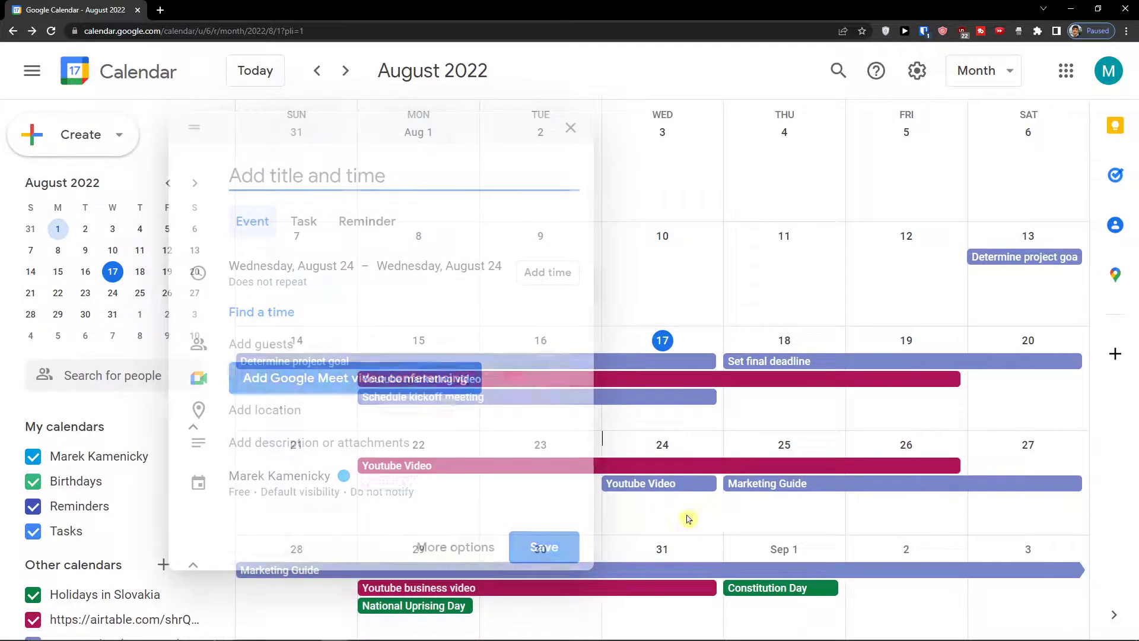
{"action": "left_click", "coordinate": [657, 465]}
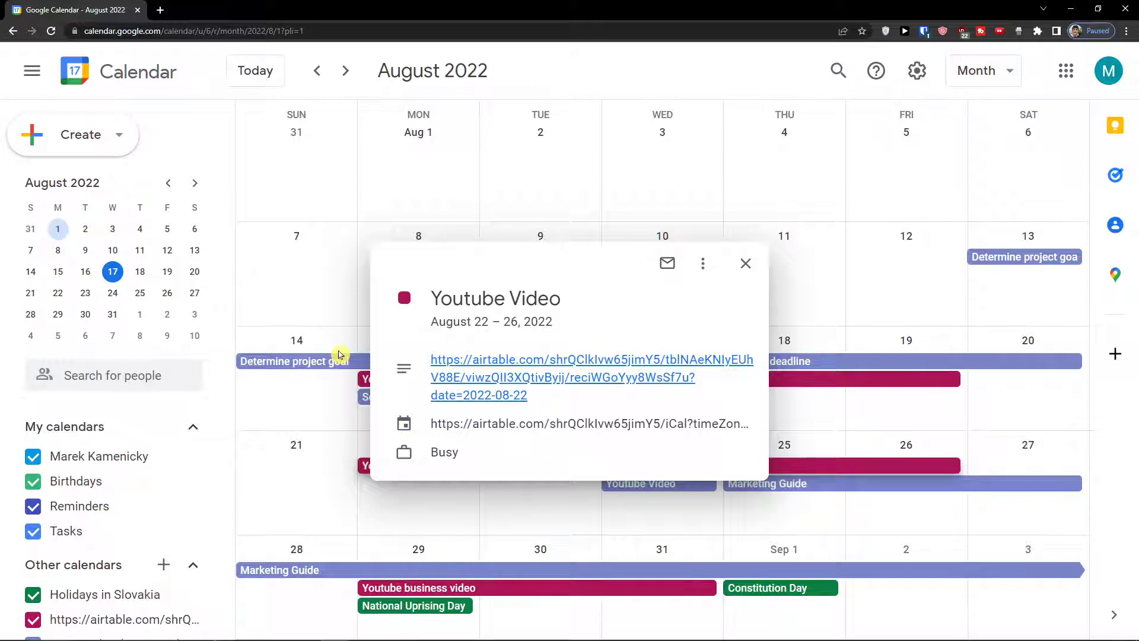
- Open Google Calendar's settings page and scroll through it
{"action": "left_click", "coordinate": [923, 77]}
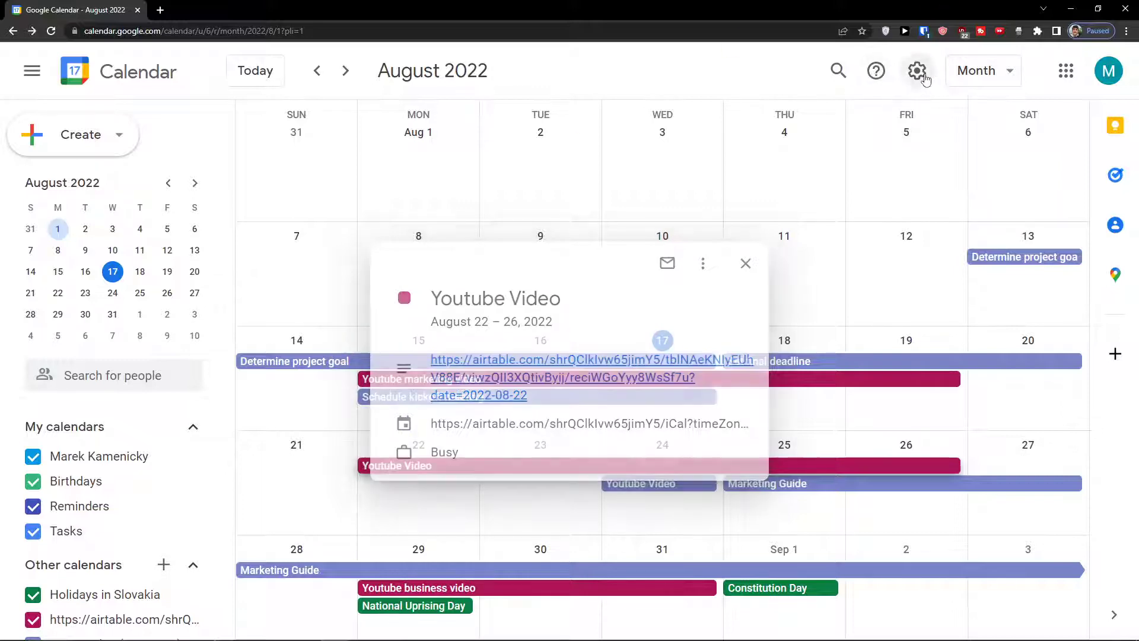
{"action": "left_click", "coordinate": [920, 117]}
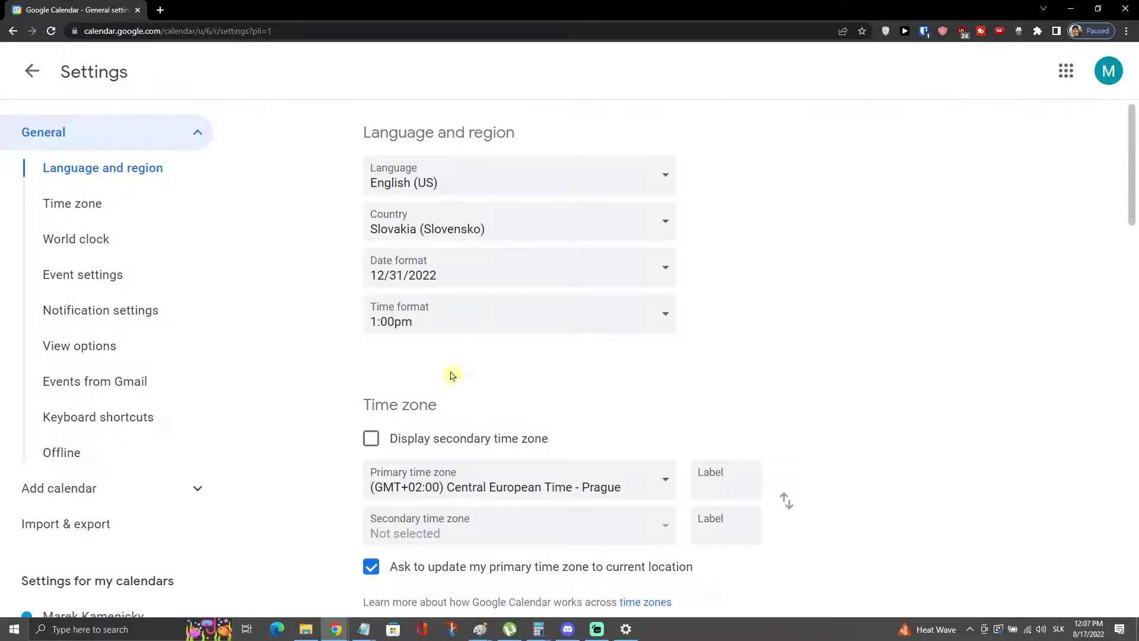
{"action": "scroll", "coordinate": [356, 287], "scroll_direction": "down", "scroll_amount": 8}
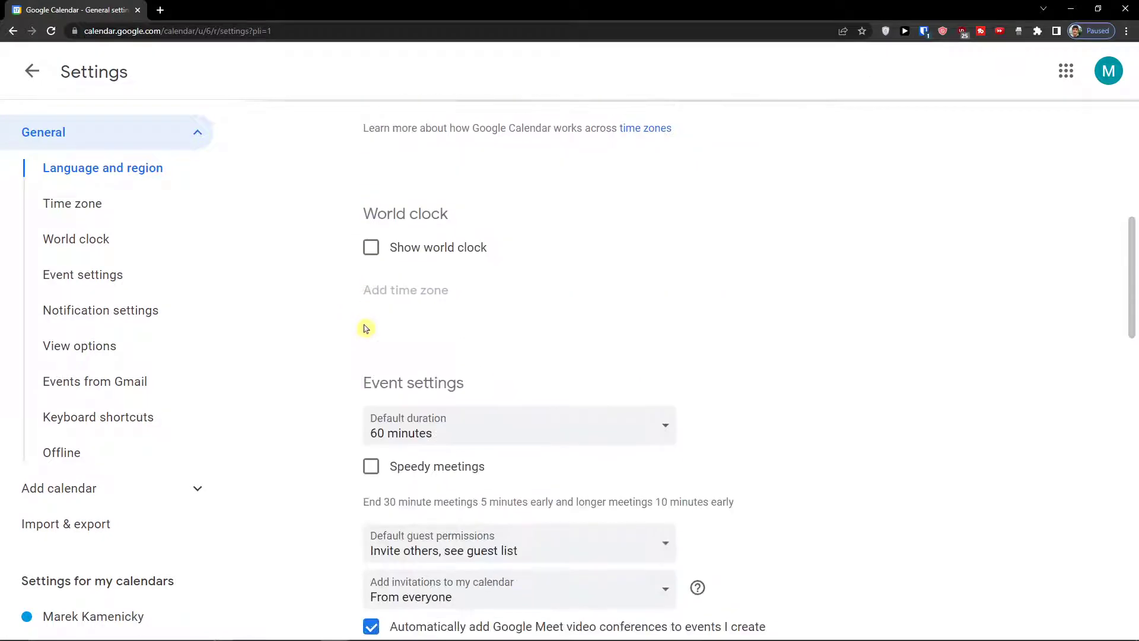
{"action": "scroll", "coordinate": [365, 328], "scroll_direction": "down", "scroll_amount": 6}
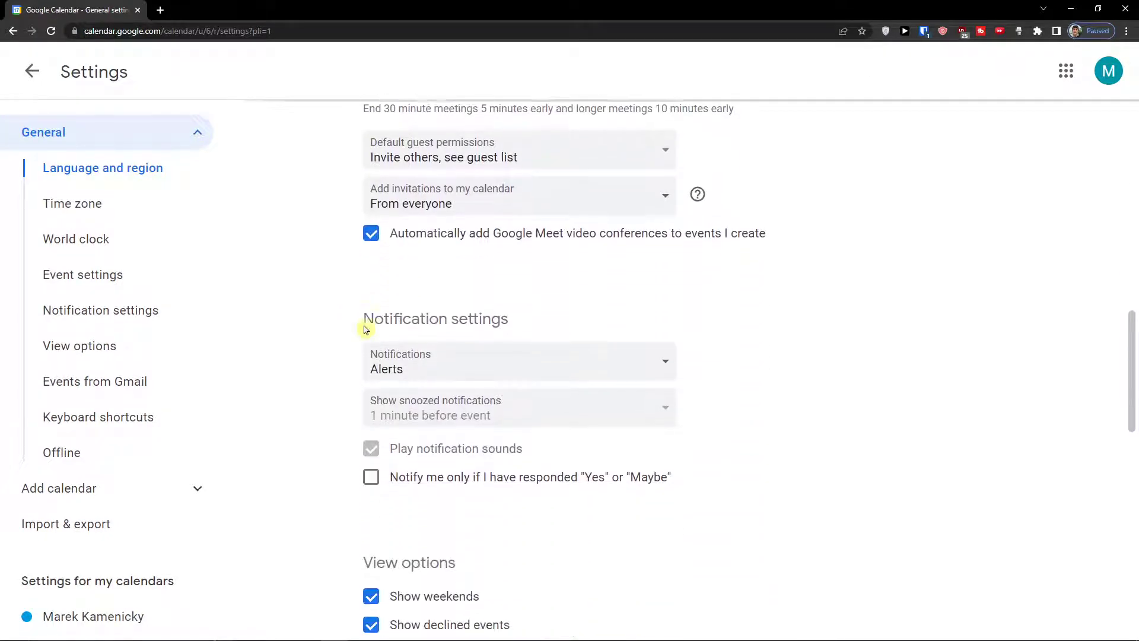
{"action": "scroll", "coordinate": [365, 329], "scroll_direction": "down", "scroll_amount": 11}
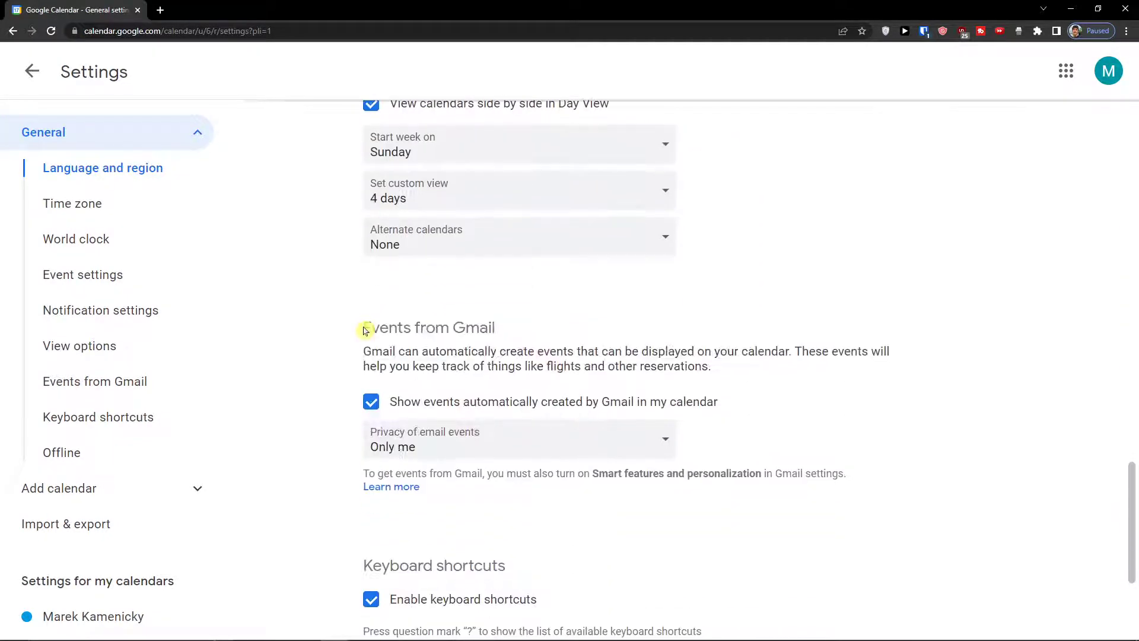
{"action": "scroll", "coordinate": [365, 331], "scroll_direction": "down", "scroll_amount": 4}
{"action": "scroll", "coordinate": [361, 332], "scroll_direction": "up", "scroll_amount": 11}
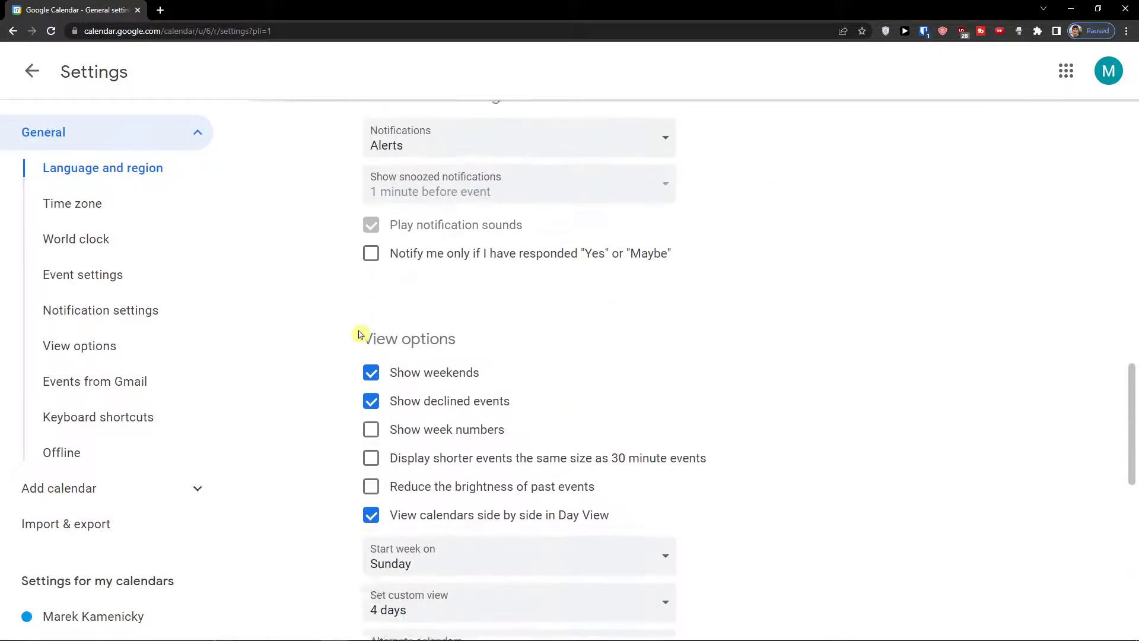
{"action": "scroll", "coordinate": [360, 332], "scroll_direction": "up", "scroll_amount": 8}
{"action": "scroll", "coordinate": [68, 463], "scroll_direction": "down", "scroll_amount": 2}
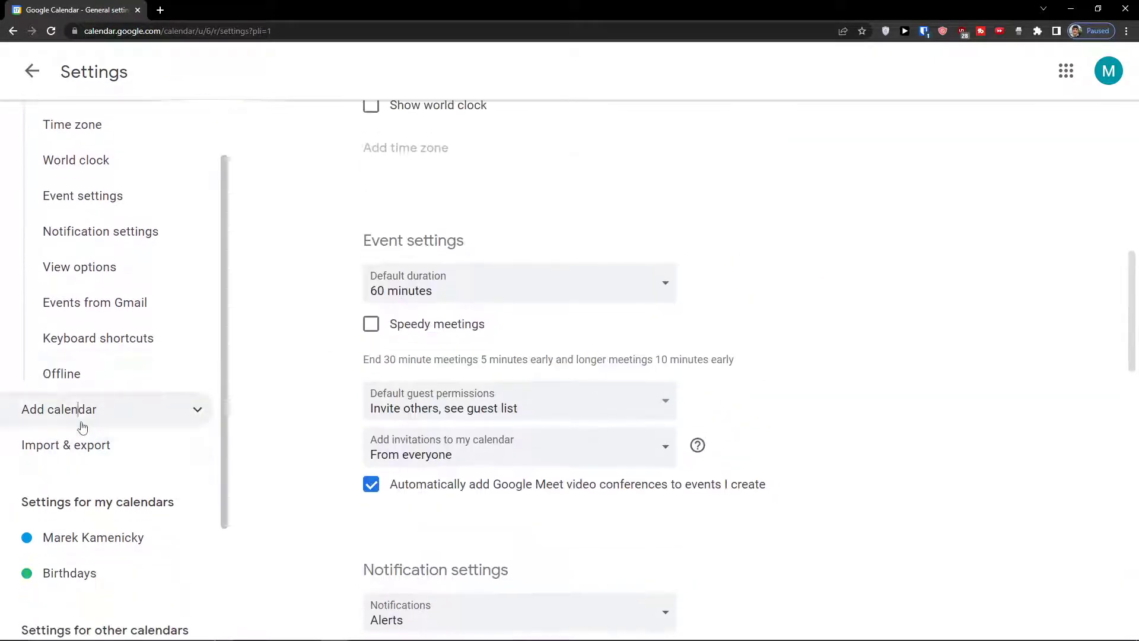
- Reach the Add calendar From URL page, then close the Google Calendar window
{"action": "left_click", "coordinate": [82, 423]}
{"action": "scroll", "coordinate": [83, 465], "scroll_direction": "down", "scroll_amount": 2}
{"action": "left_click", "coordinate": [89, 496]}
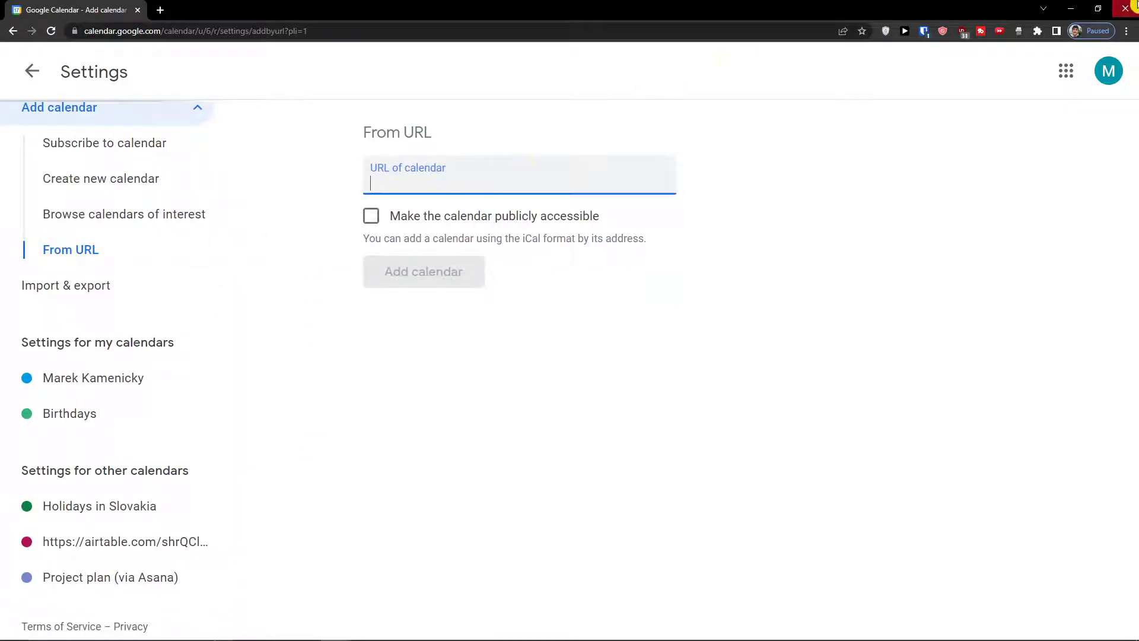
{"action": "left_click", "coordinate": [1133, 10]}
- Close the two form tabs and the formula reference tab, returning to the Youtube Channel Business base
{"action": "left_click", "coordinate": [617, 6]}
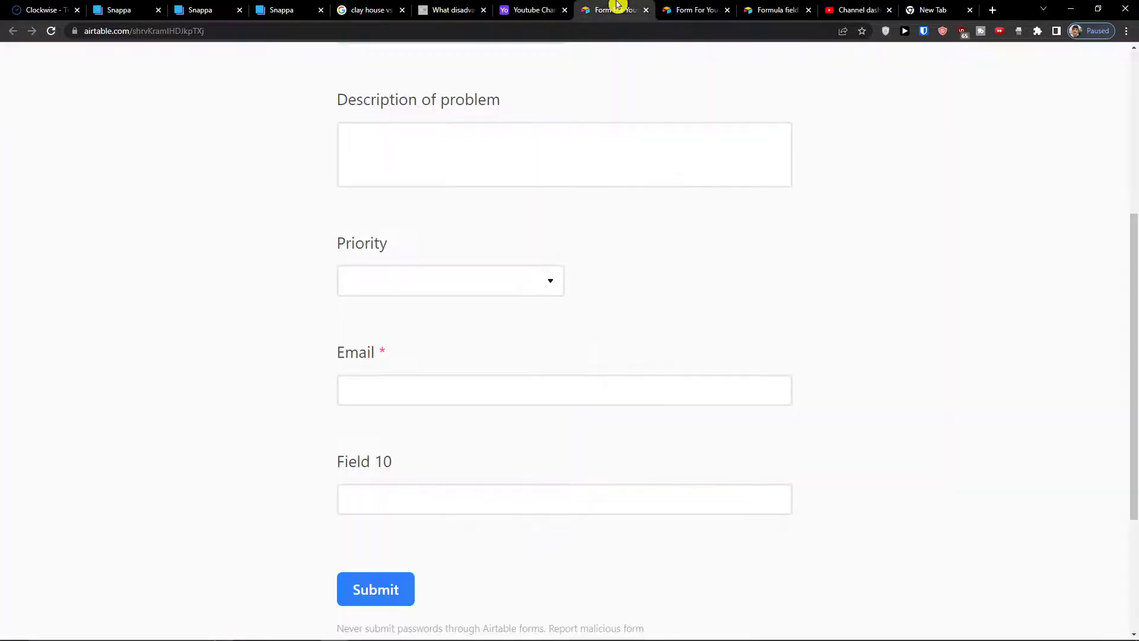
{"action": "left_click", "coordinate": [661, 7]}
{"action": "left_click", "coordinate": [764, 9]}
{"action": "left_click", "coordinate": [652, 13]}
{"action": "left_click", "coordinate": [646, 10]}
{"action": "left_click", "coordinate": [648, 10]}
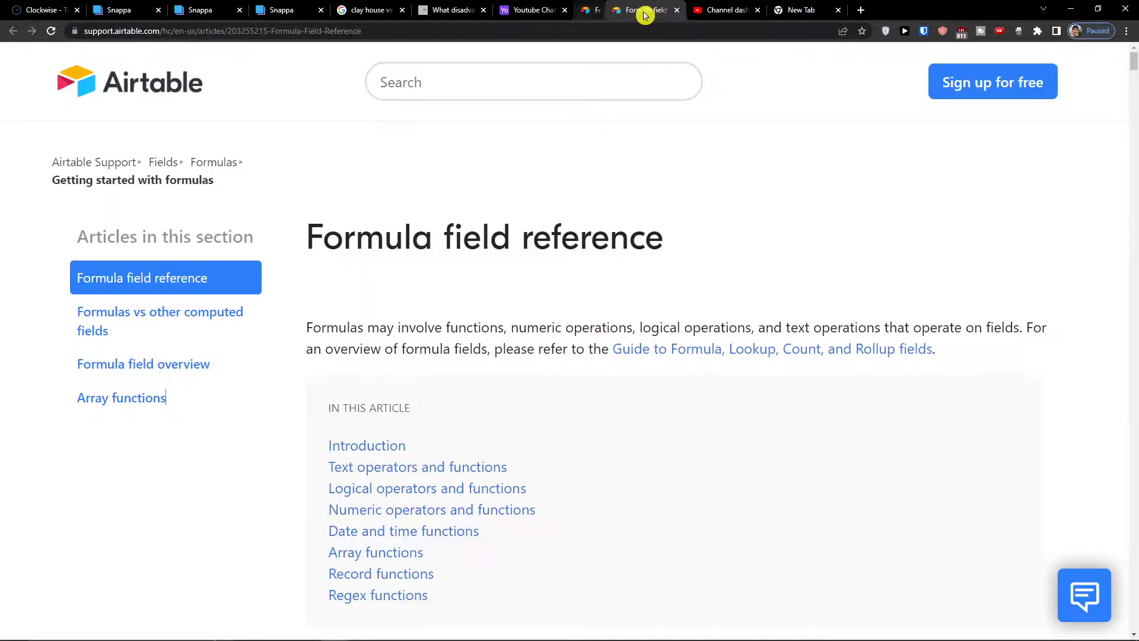
{"action": "left_click", "coordinate": [648, 11]}
{"action": "left_click", "coordinate": [525, 9]}
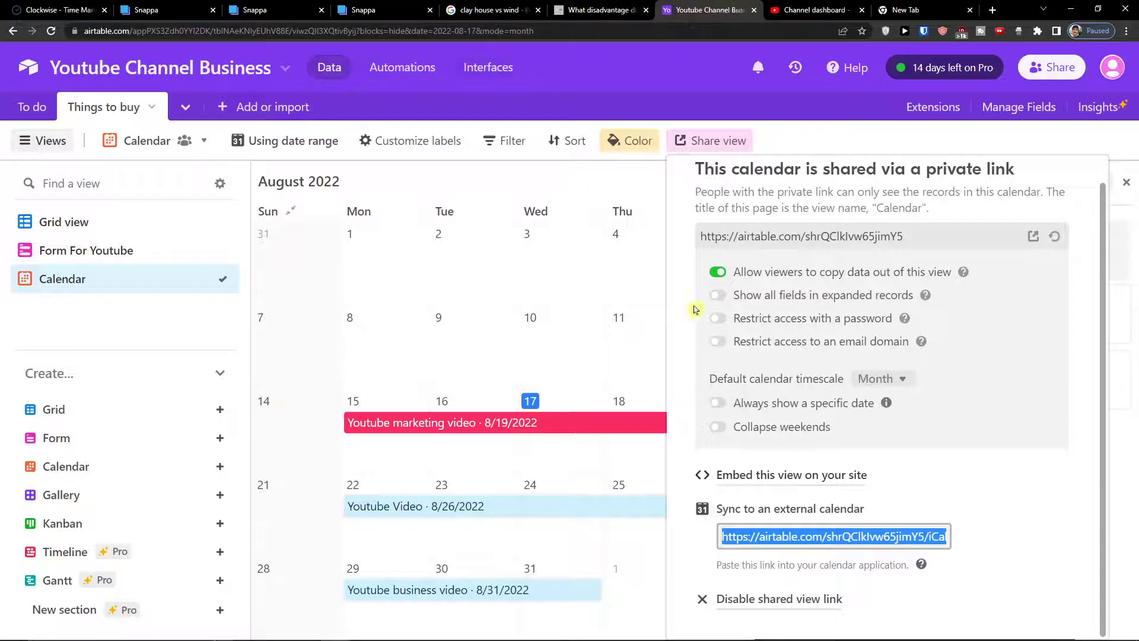
- Copy the Calendar view's iCal link for syncing to an external calendar
{"action": "left_click", "coordinate": [595, 319]}
{"action": "left_click", "coordinate": [582, 370]}
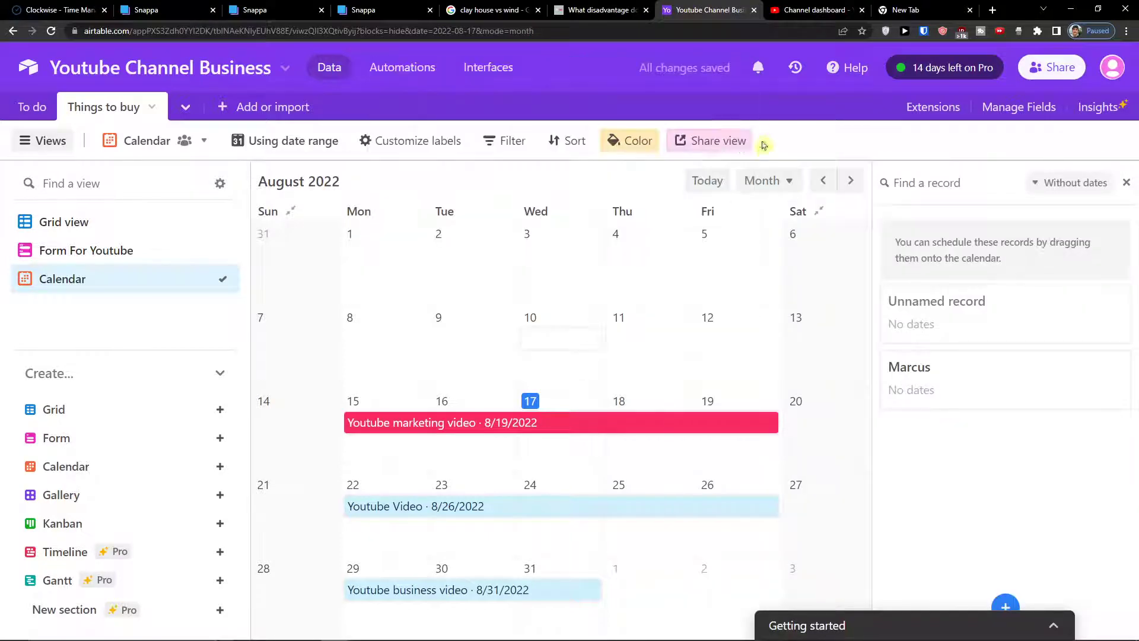
{"action": "left_click", "coordinate": [725, 153]}
{"action": "left_click", "coordinate": [757, 555]}
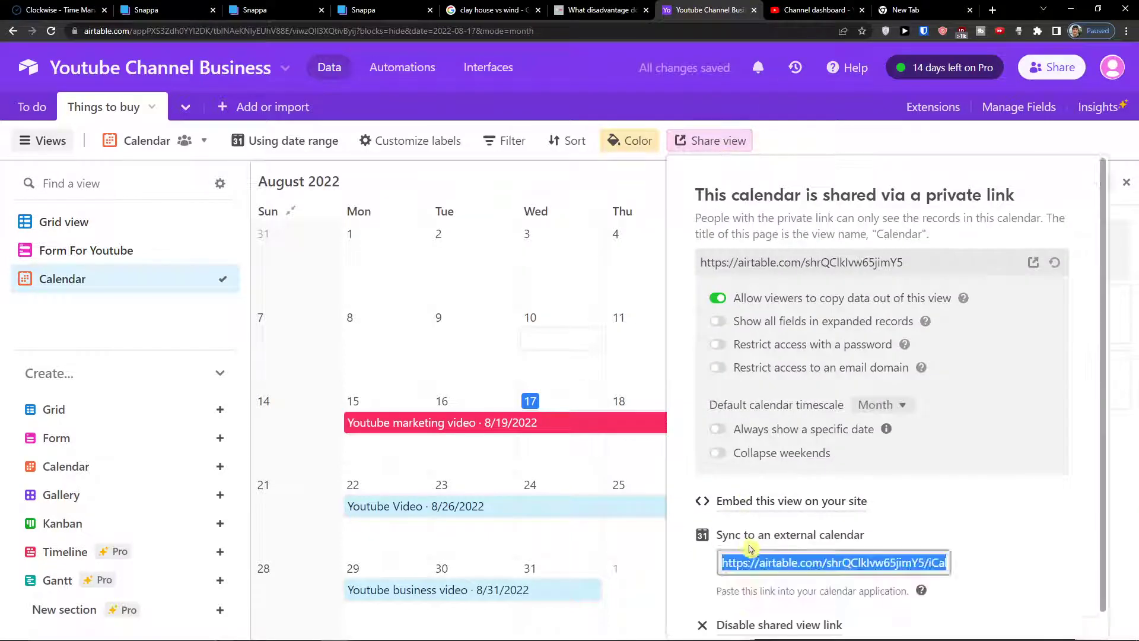
{"action": "left_click", "coordinate": [753, 537]}
{"action": "left_click", "coordinate": [749, 542]}
{"action": "left_click_drag", "start_coordinate": [725, 537], "coordinate": [955, 549]}
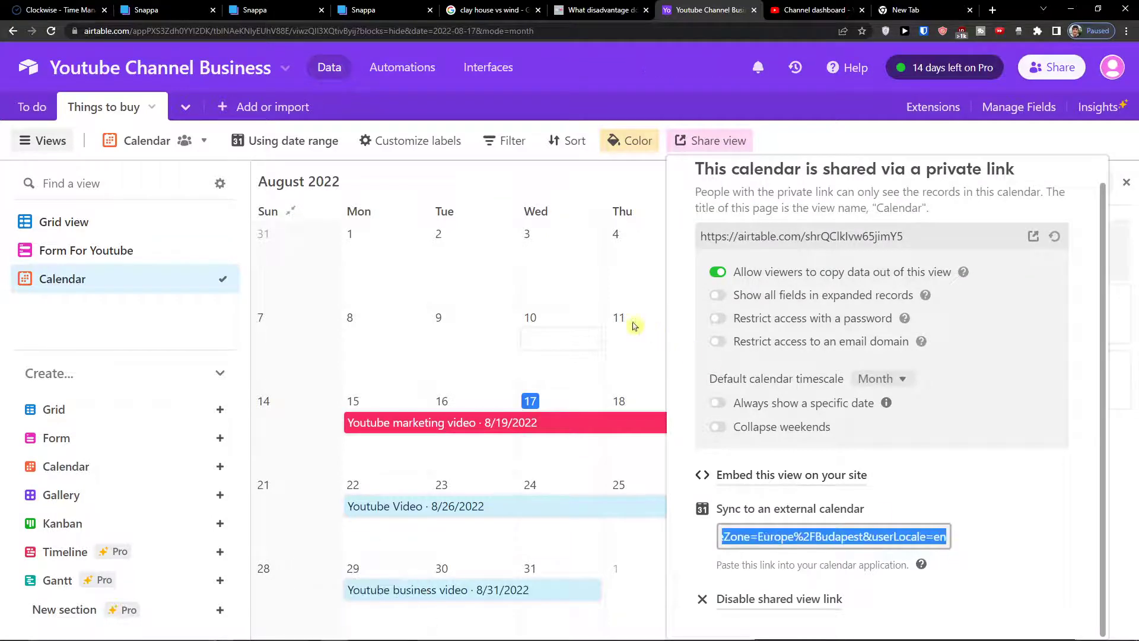
{"action": "left_click", "coordinate": [621, 321]}
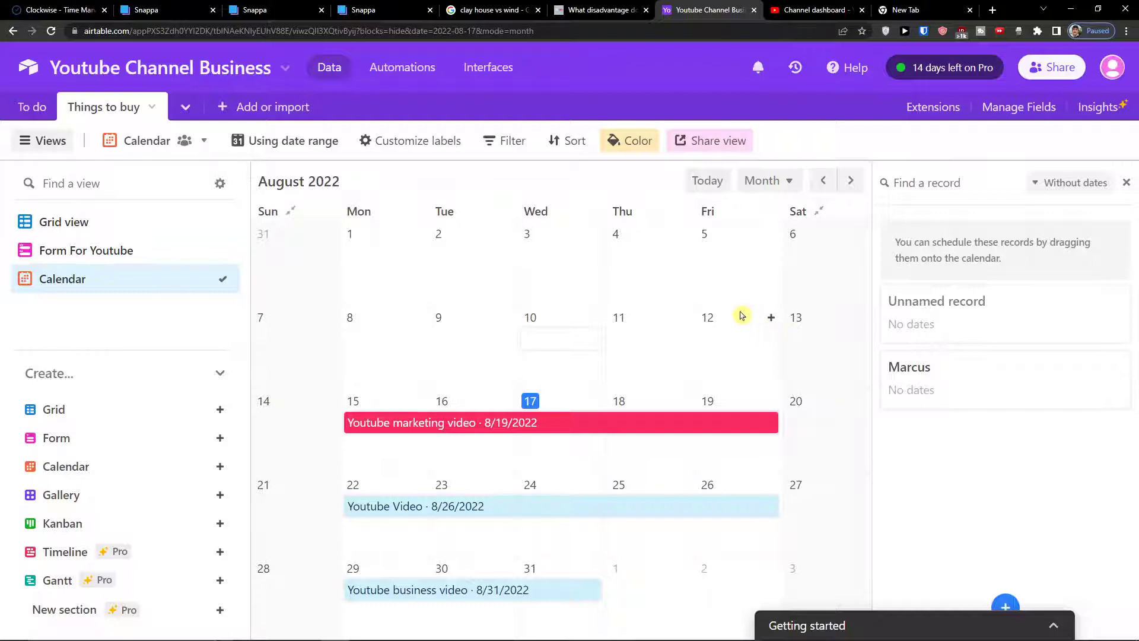
{"action": "right_click", "coordinate": [741, 315]}
- Create a trial Timeline view, discard it, and return to the Calendar view
{"action": "left_click", "coordinate": [135, 554]}
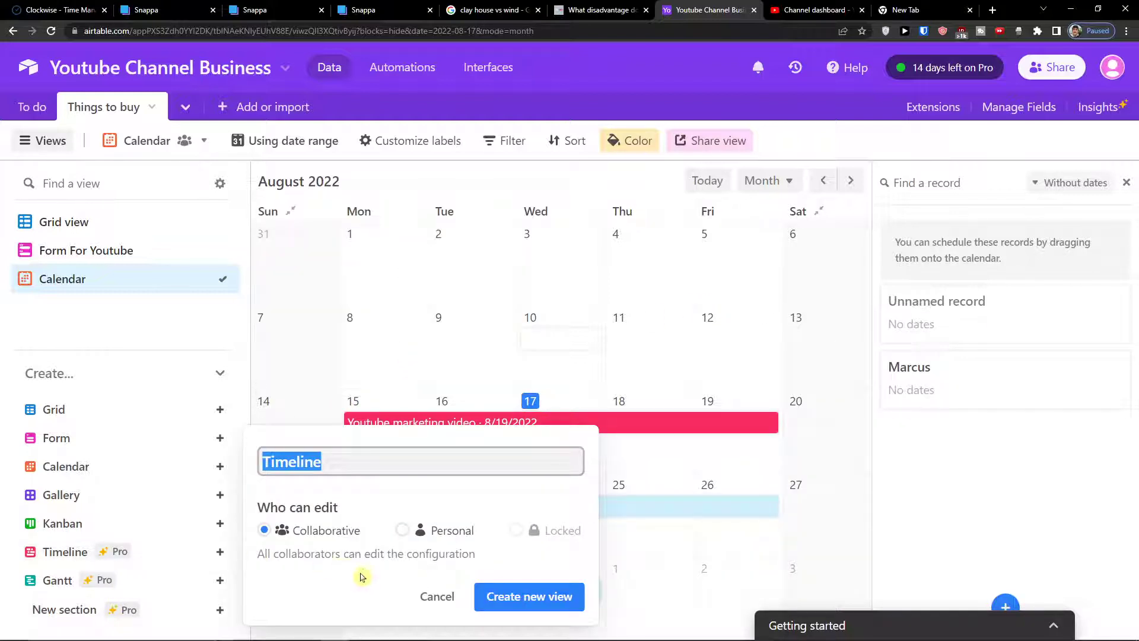
{"action": "left_click", "coordinate": [511, 596]}
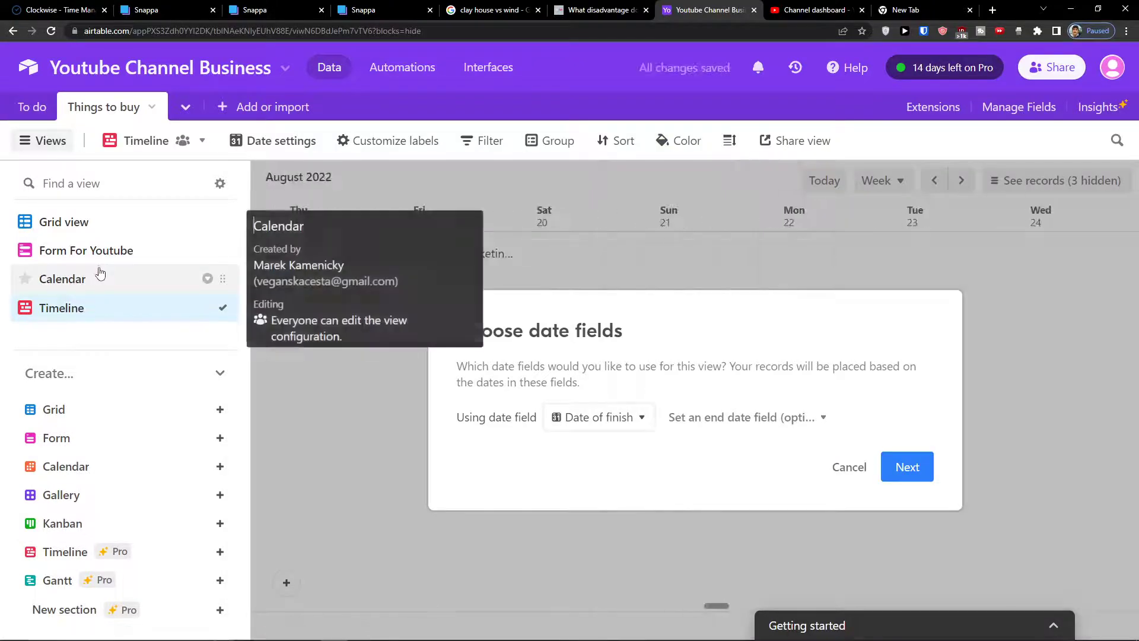
{"action": "left_click", "coordinate": [865, 468]}
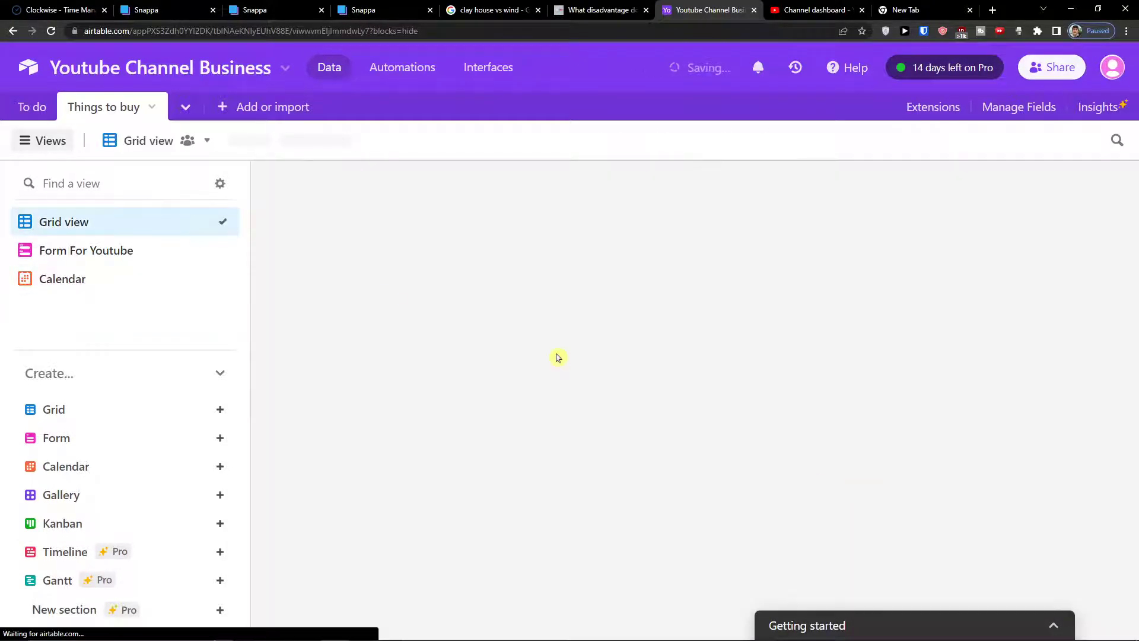
{"action": "left_click", "coordinate": [84, 283]}
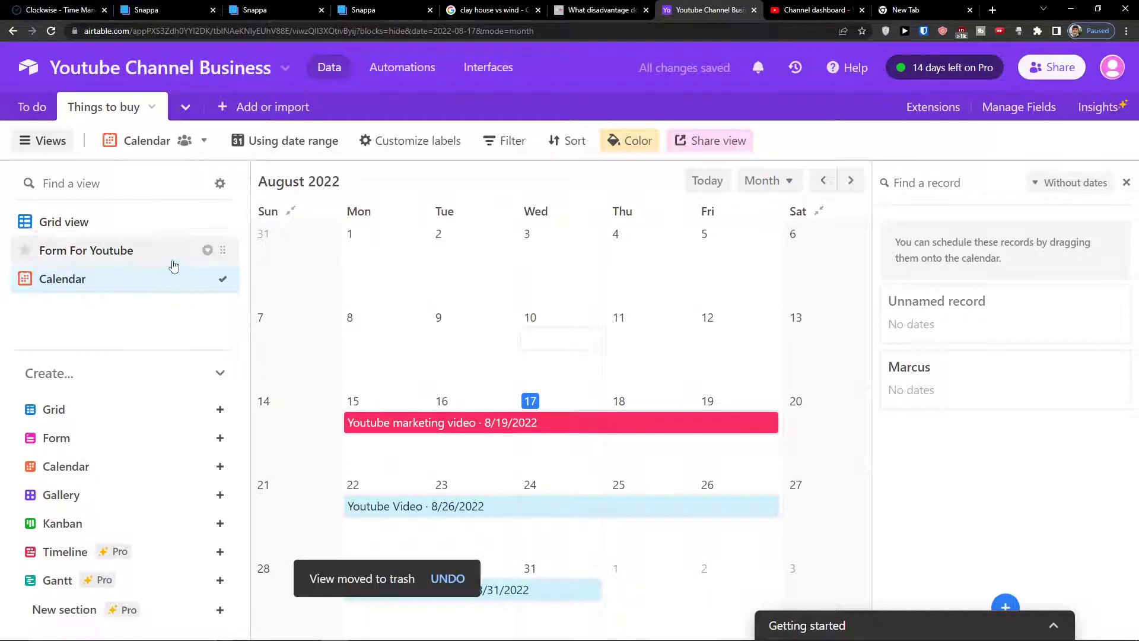
- Delete the Form For Youtube view
{"action": "mouse_move", "coordinate": [212, 253]}
{"action": "left_click", "coordinate": [207, 249]}
{"action": "left_click", "coordinate": [242, 381]}
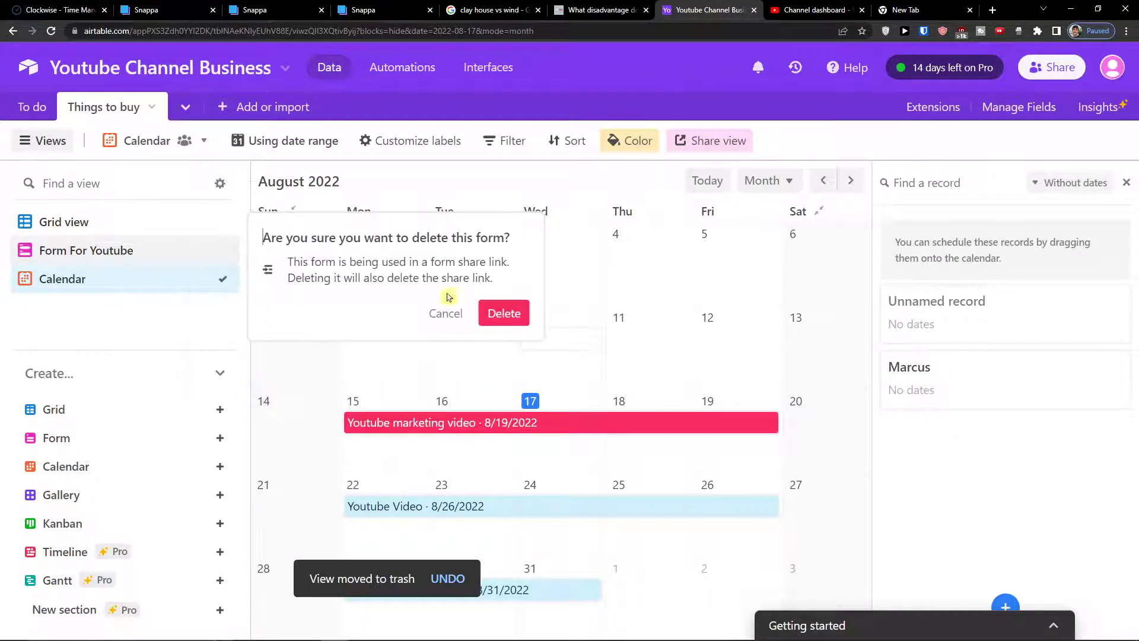
{"action": "left_click", "coordinate": [501, 313]}
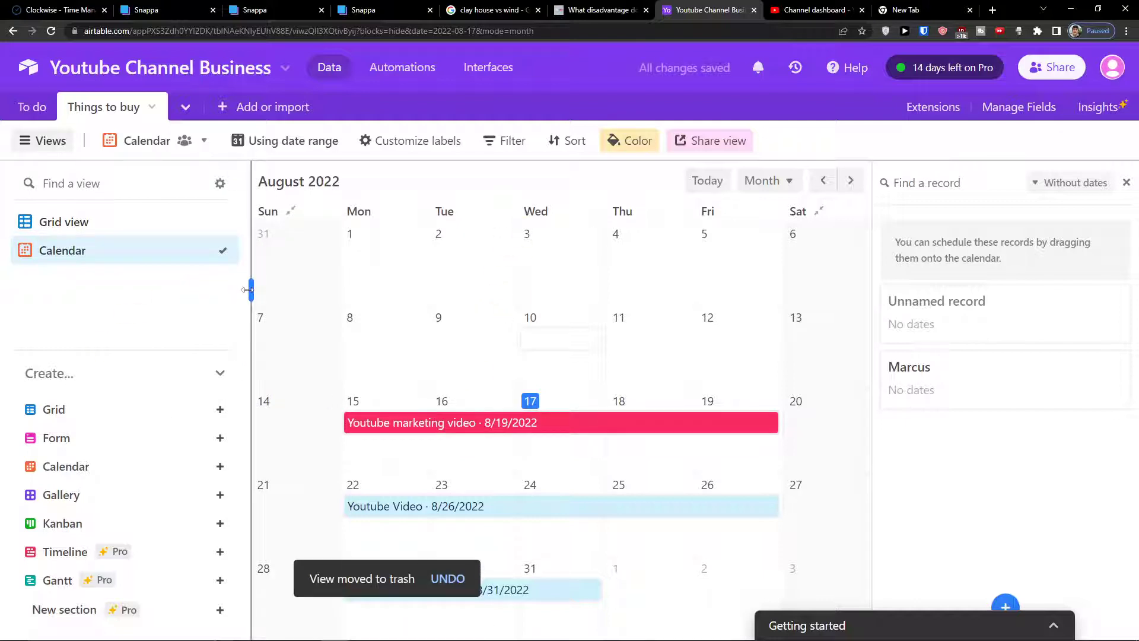
- Try the 2 week, Week, 3 day and Day timescales, then return to Month
{"action": "left_click", "coordinate": [762, 181]}
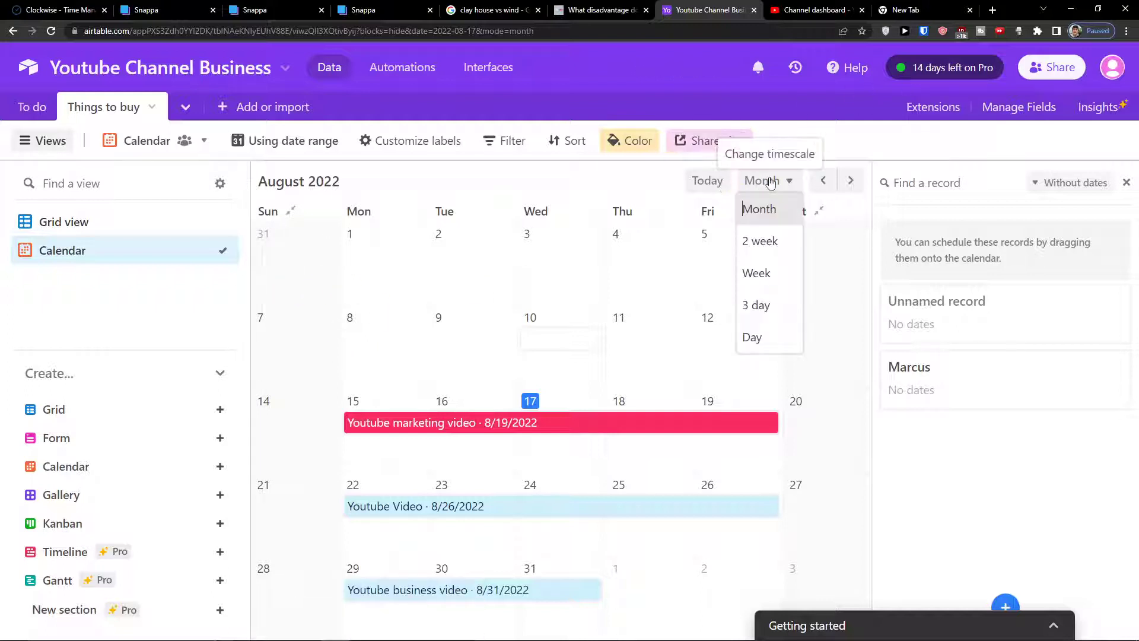
{"action": "left_click", "coordinate": [761, 244]}
{"action": "left_click", "coordinate": [755, 272]}
{"action": "left_click", "coordinate": [764, 181]}
{"action": "left_click", "coordinate": [764, 302]}
{"action": "left_click", "coordinate": [770, 180]}
{"action": "left_click", "coordinate": [759, 335]}
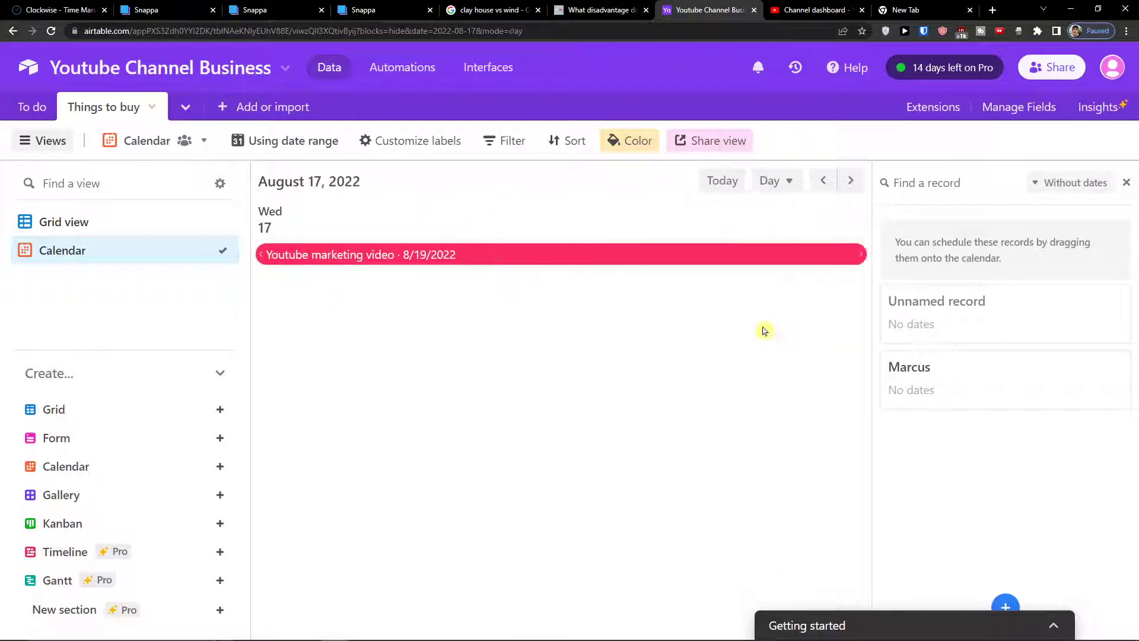
{"action": "left_click", "coordinate": [773, 189]}
{"action": "left_click", "coordinate": [773, 209]}
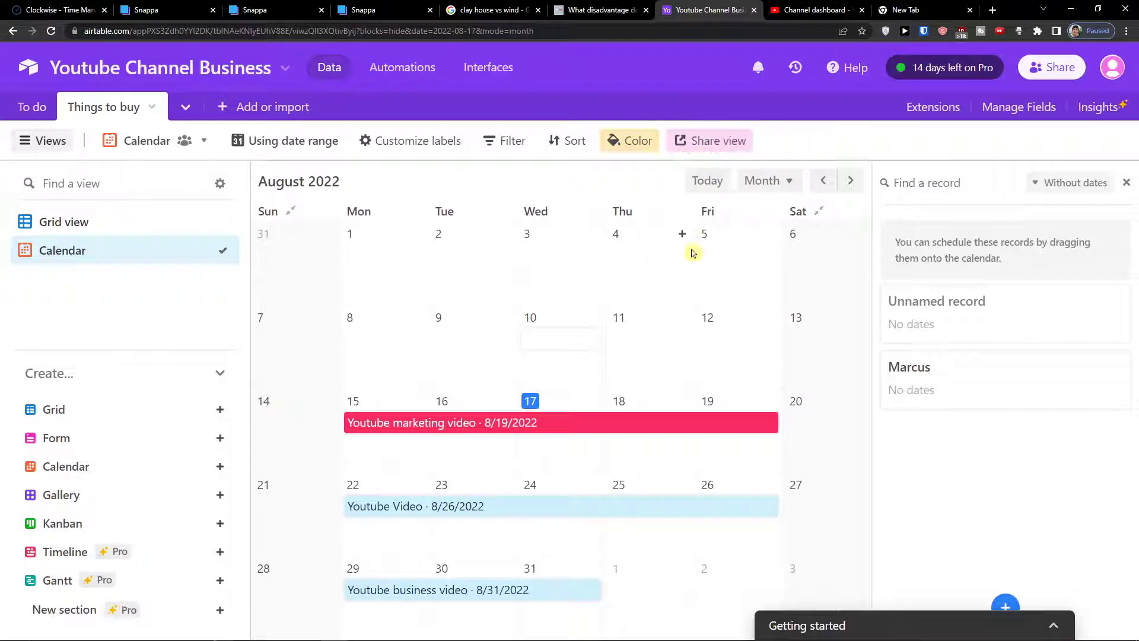
- Page ahead to December 2022, jump back to Today, and hide the unscheduled records list
{"action": "left_click", "coordinate": [855, 189]}
{"action": "left_click", "coordinate": [852, 182]}
{"action": "left_click", "coordinate": [851, 182]}
{"action": "left_click", "coordinate": [852, 182]}
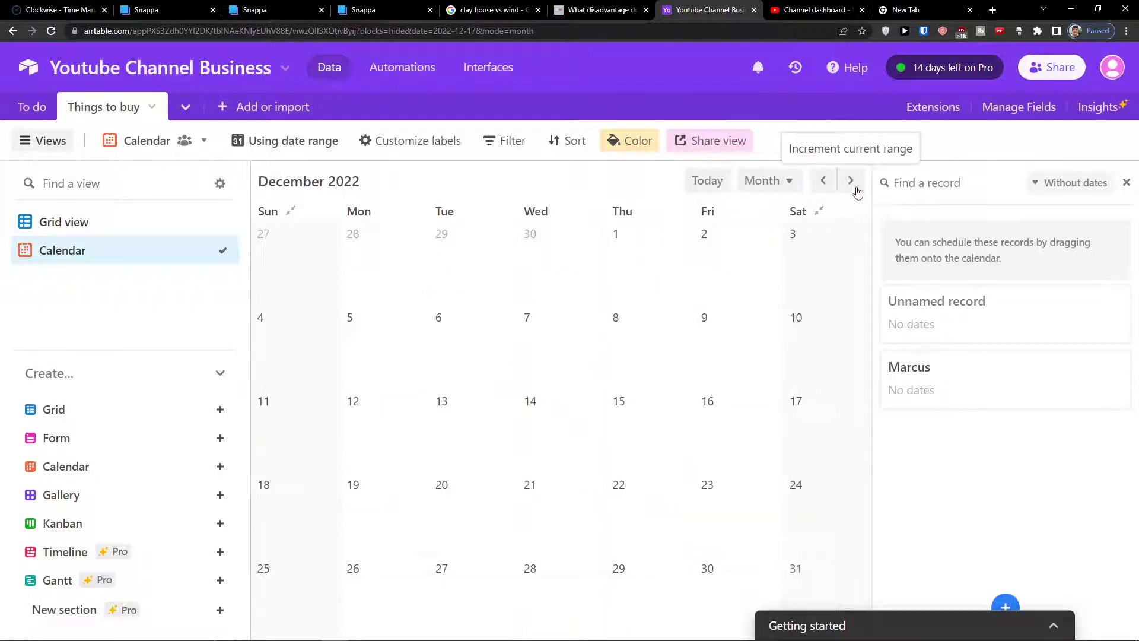
{"action": "left_click", "coordinate": [723, 189]}
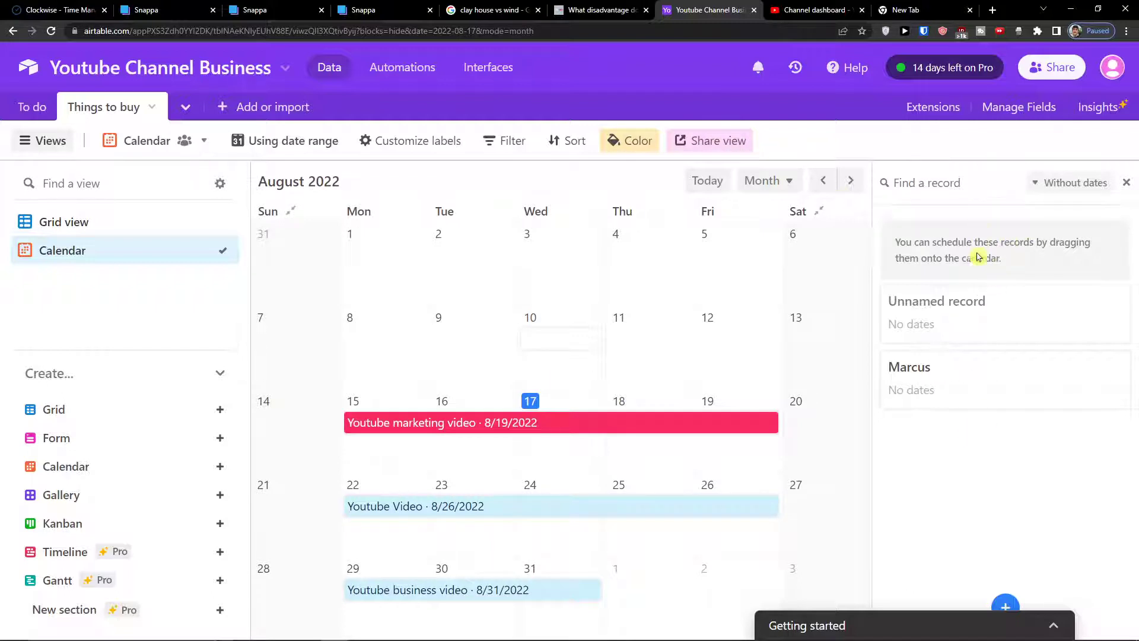
{"action": "left_click", "coordinate": [1126, 183]}
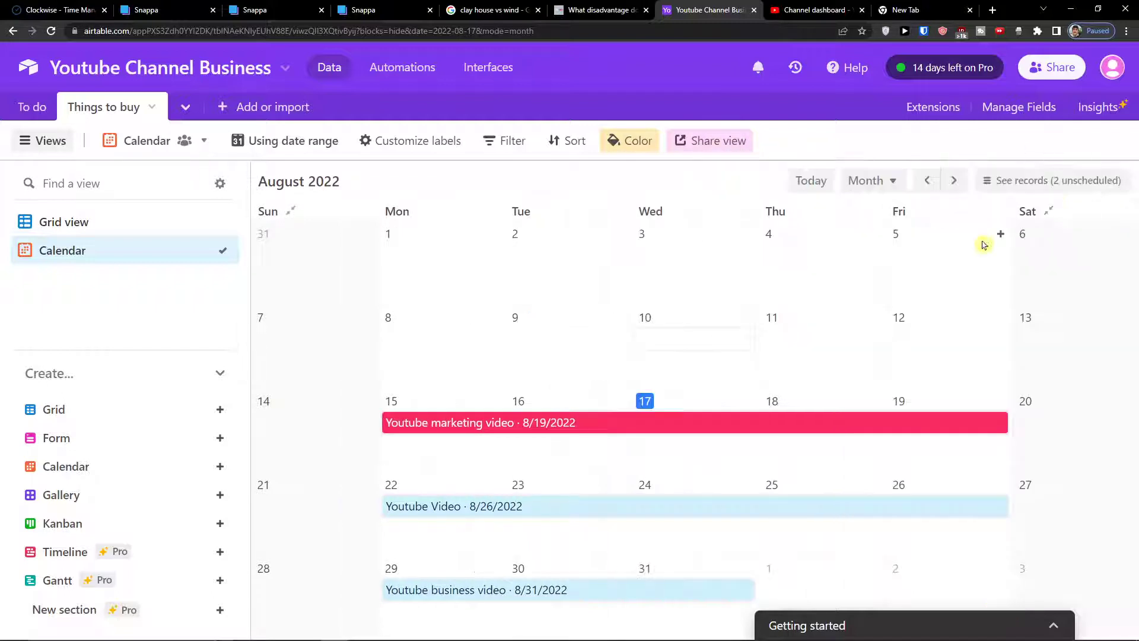